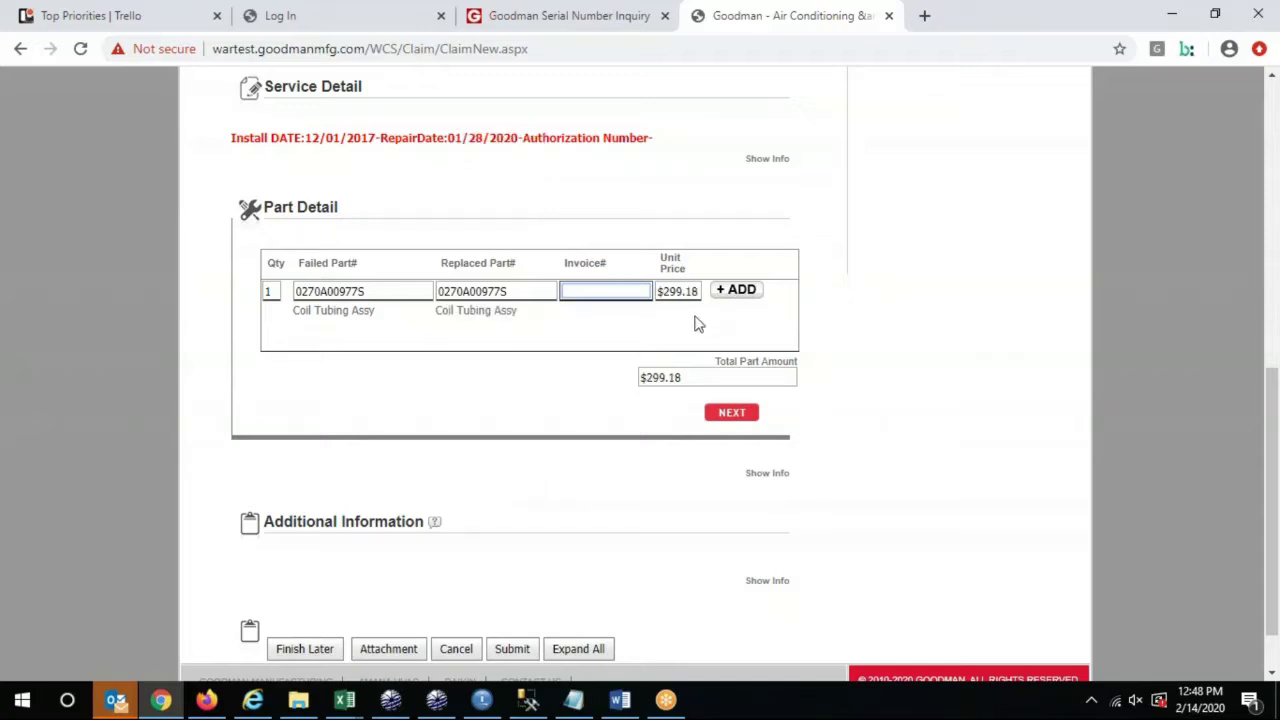
Enter TESTJOHNSTONE as the invoice number for the coil tubing assembly and add a second part row
{"action": "key", "text": "Tab"}
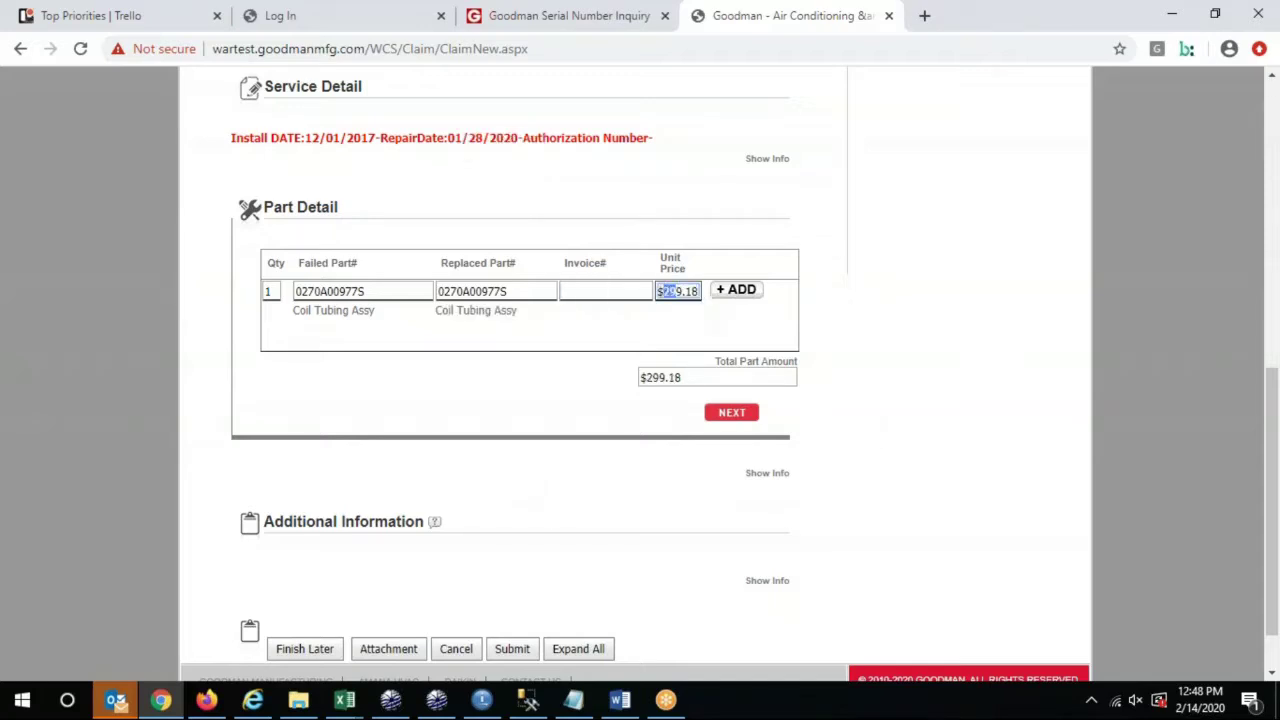
{"action": "left_click", "coordinate": [660, 322]}
{"action": "left_click", "coordinate": [591, 289]}
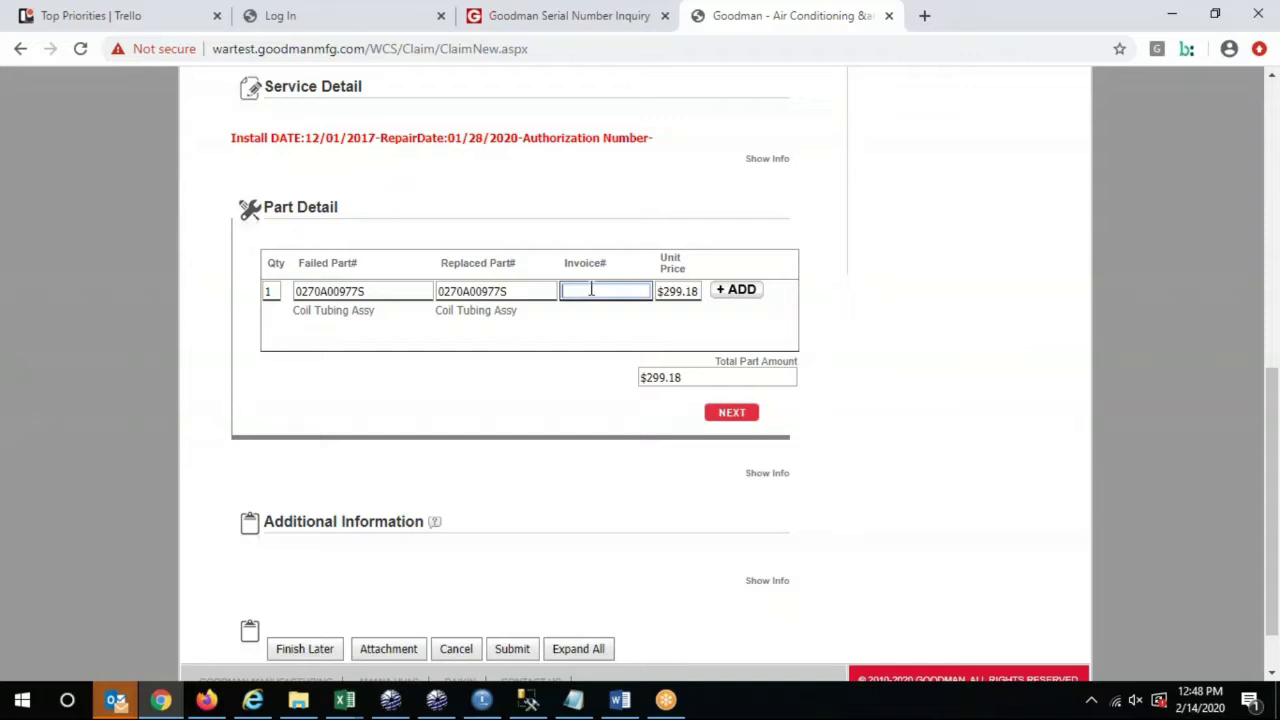
{"action": "left_click", "coordinate": [731, 298]}
{"action": "type", "text": "ST"}
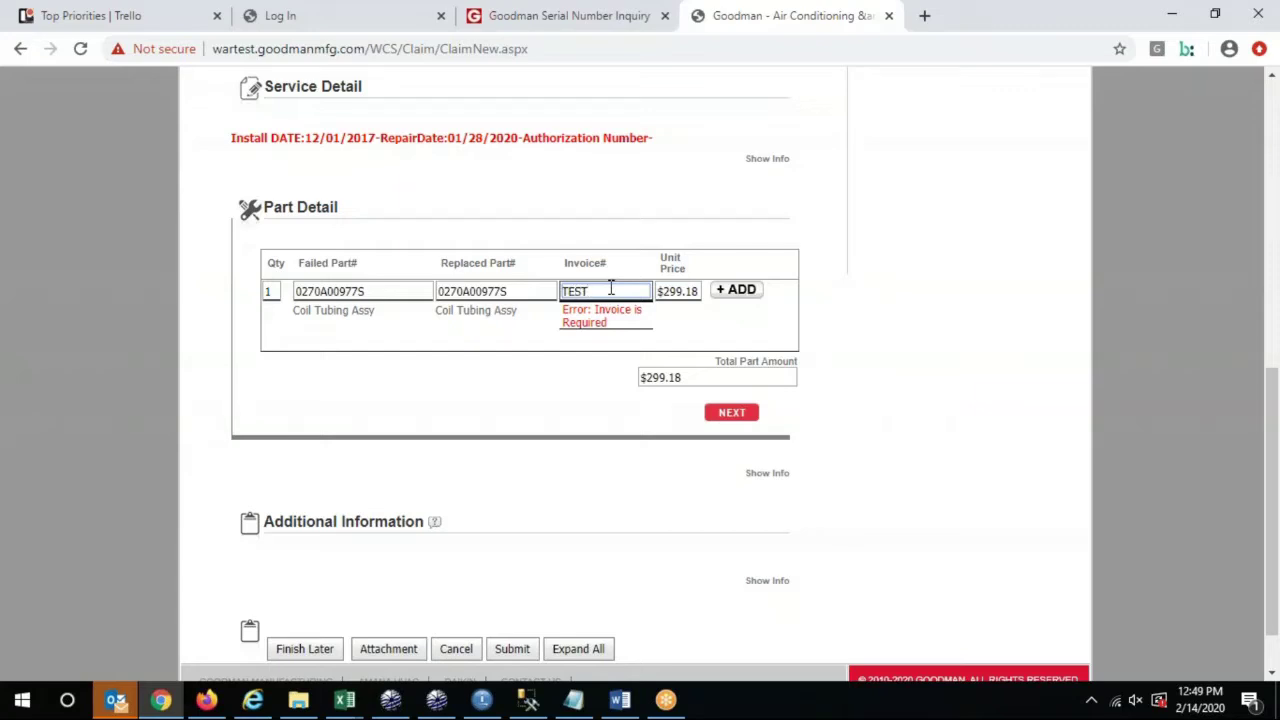
{"action": "type", "text": "JOHNSTONE"}
{"action": "key", "text": "Tab"}
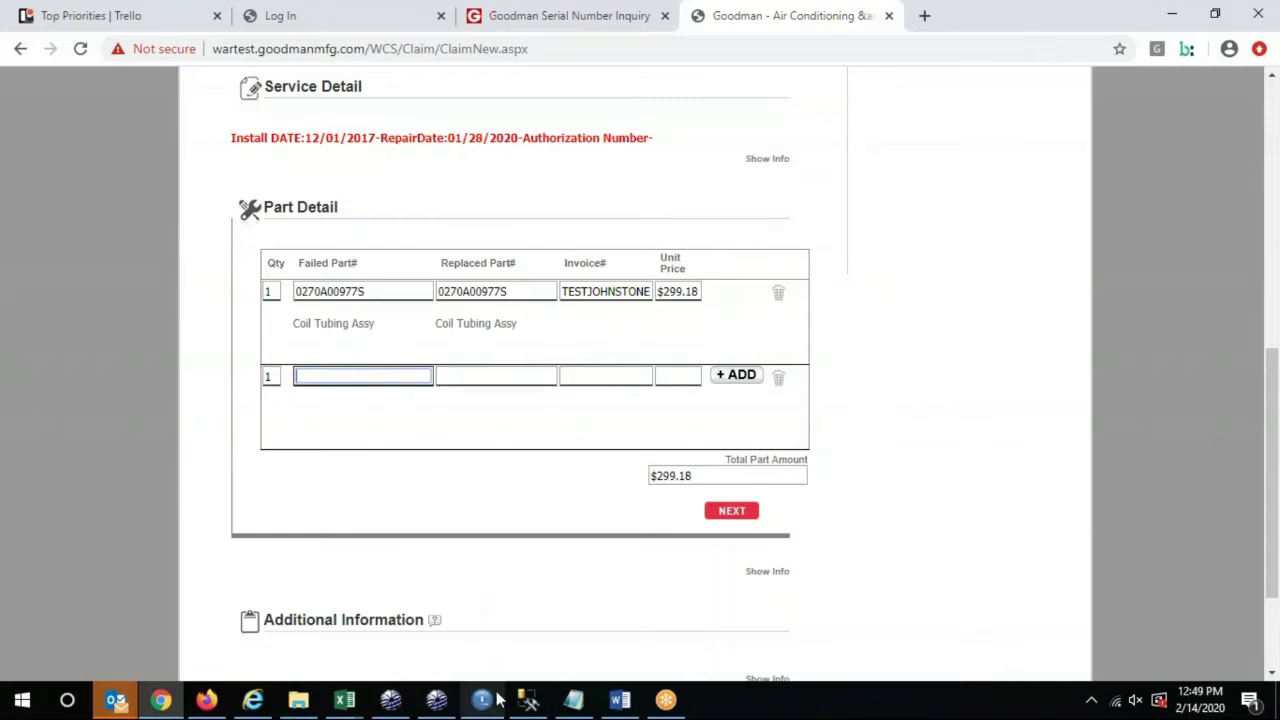
Copy part number 0130M00138 from the Notepad testing notes into the second row's failed part in the claim form
{"action": "left_click", "coordinate": [573, 700]}
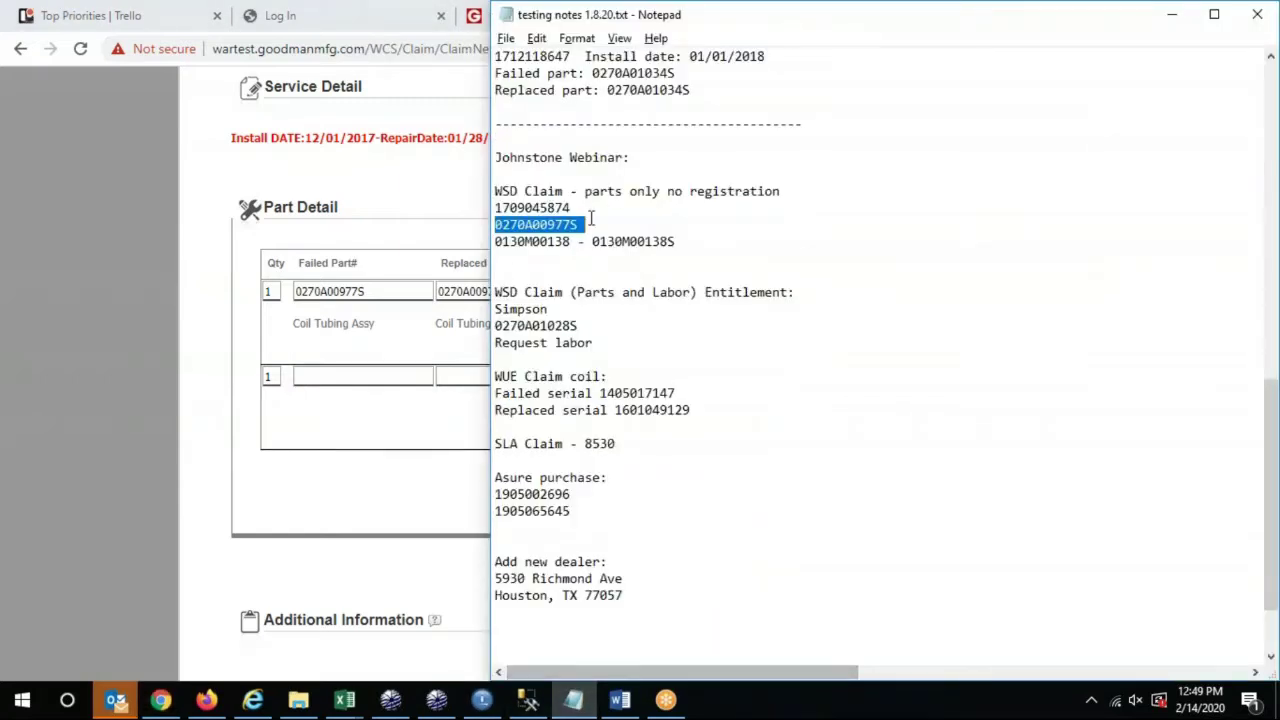
{"action": "double_click", "coordinate": [543, 241]}
{"action": "key", "text": "ctrl+c"}
{"action": "left_click", "coordinate": [361, 375]}
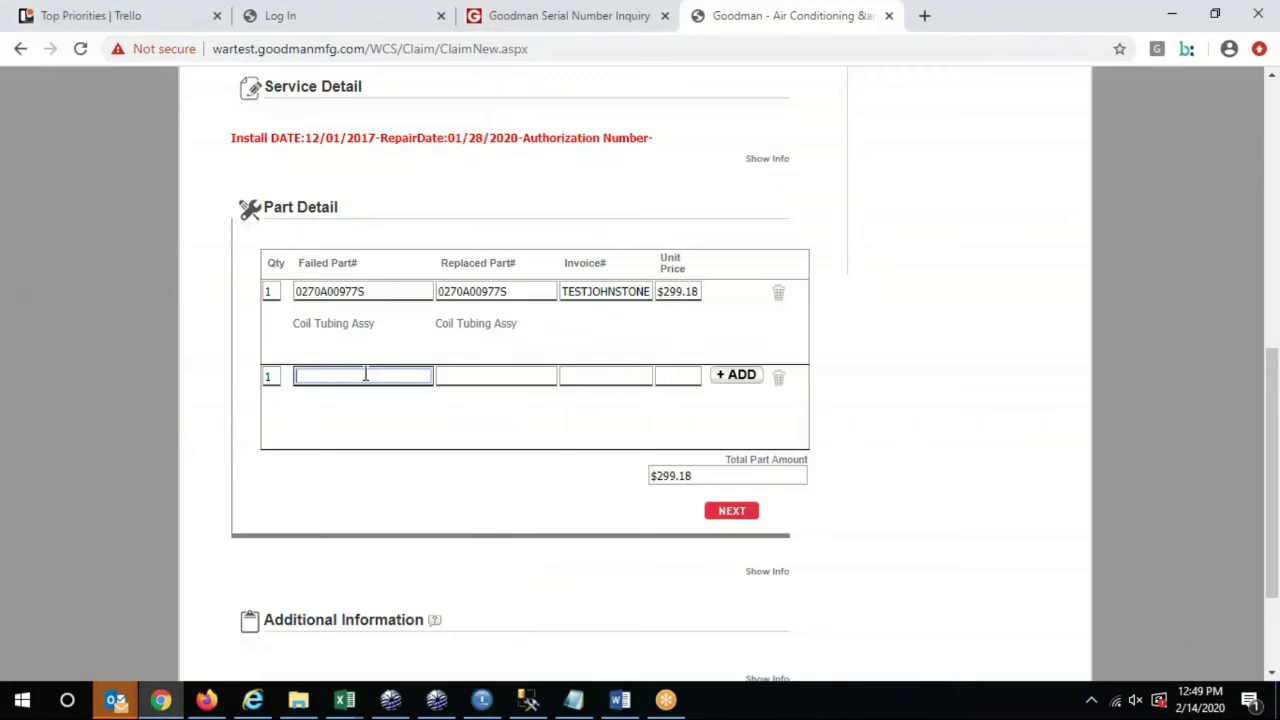
{"action": "key", "text": "ctrl+v"}
{"action": "key", "text": "Tab"}
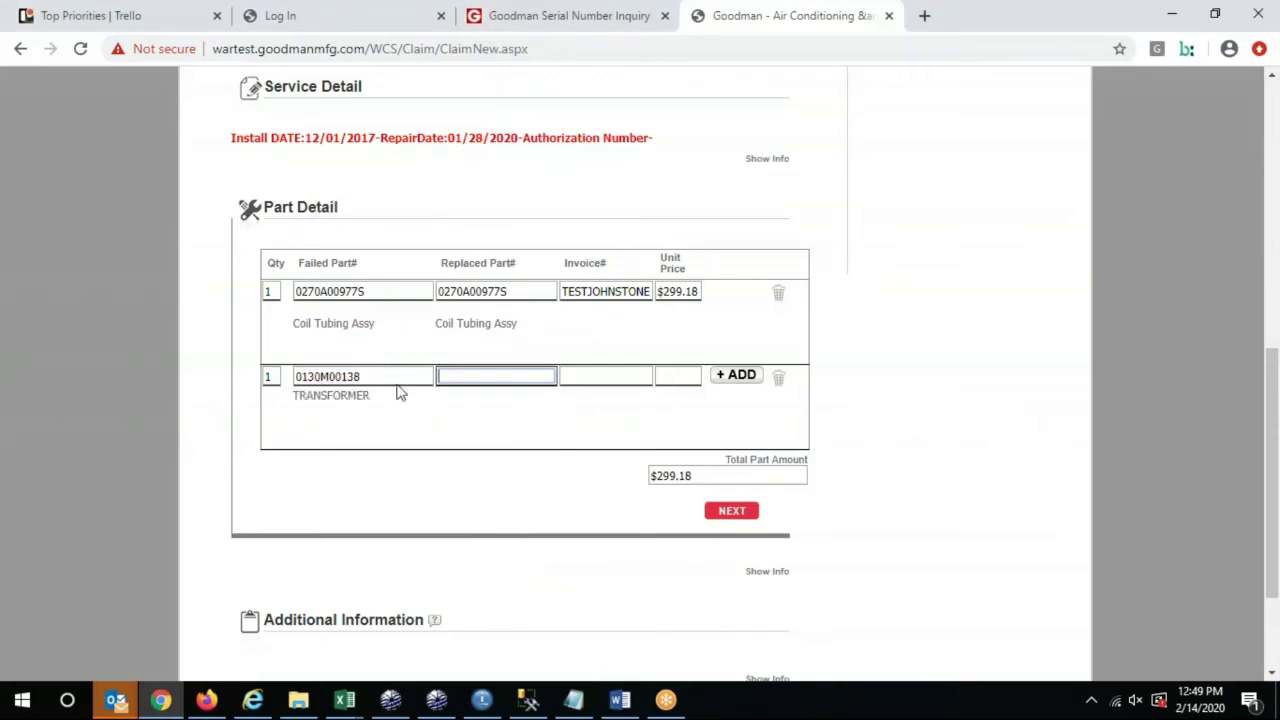
Reuse the second row's failed part number to set its replaced part to 0130M00138S
{"action": "left_click_drag", "start_coordinate": [388, 375], "coordinate": [280, 376]}
{"action": "key", "text": "ctrl+c"}
{"action": "left_click", "coordinate": [374, 376]}
{"action": "left_click", "coordinate": [504, 376]}
{"action": "key", "text": "ctrl+v"}
{"action": "key", "text": "Tab"}
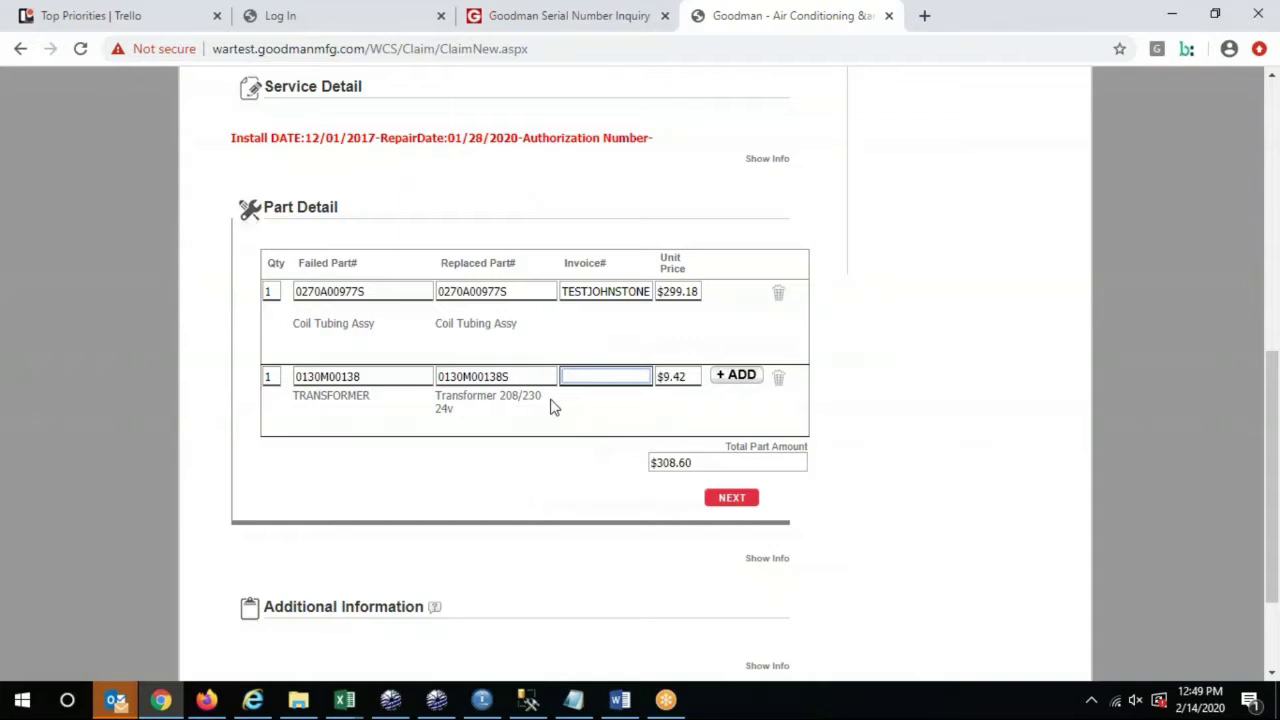
Enter TESTJOHNSTONE as the transformer's invoice number and continue to the additional information section
{"action": "type", "text": "TESTJOHNSTONE"}
{"action": "left_click", "coordinate": [731, 499]}
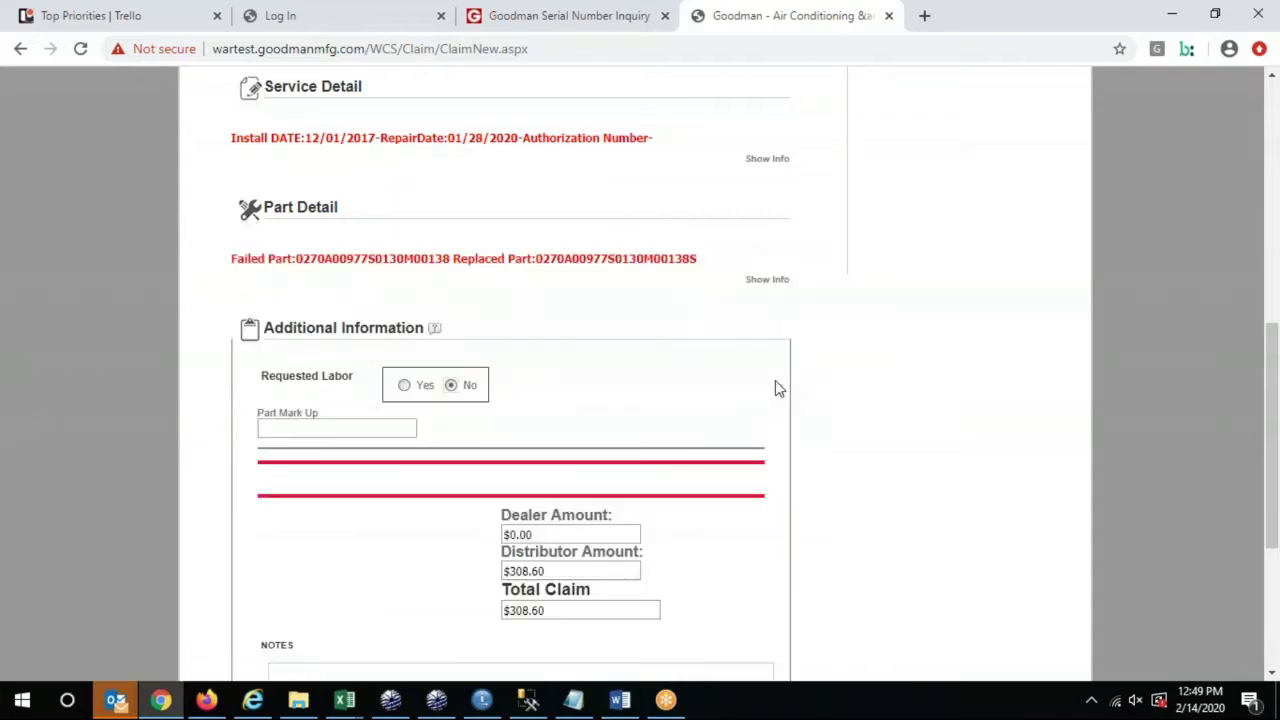
{"action": "scroll", "coordinate": [572, 378], "scroll_direction": "down", "scroll_amount": 2}
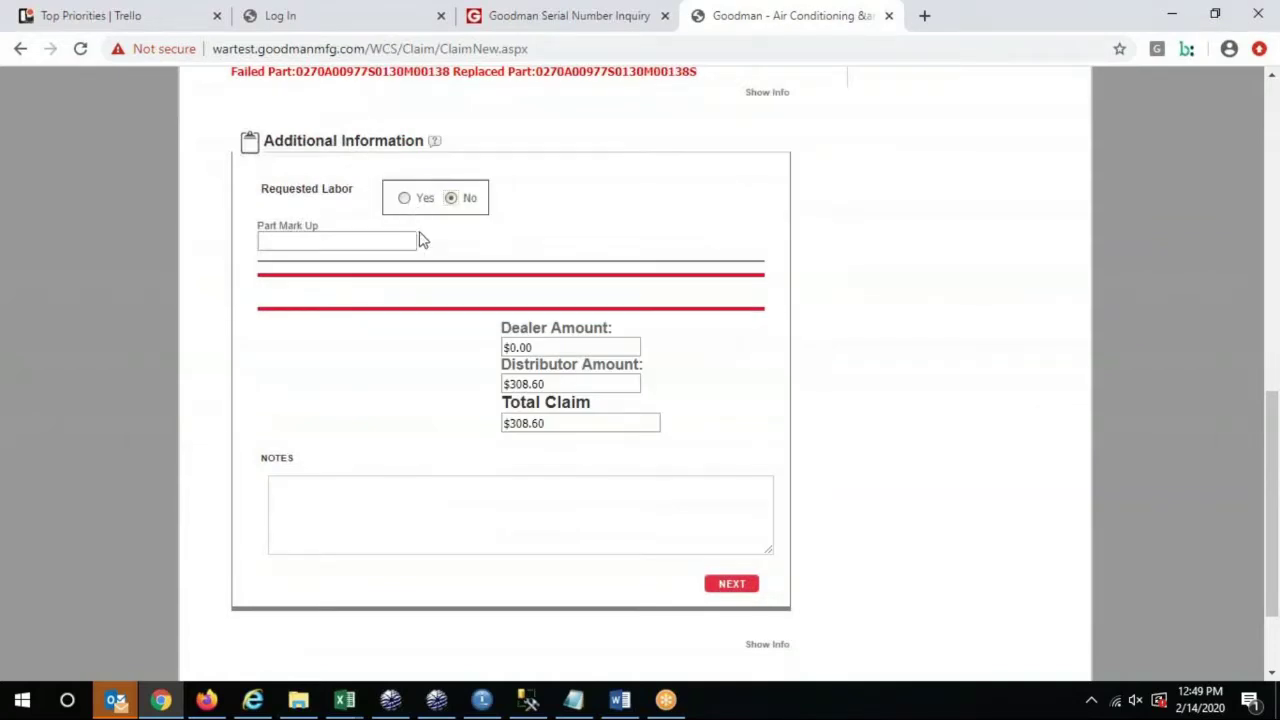
Reopen the service details to check the service agreement number, and continue through the part details back to the additional information
{"action": "scroll", "coordinate": [405, 209], "scroll_direction": "up", "scroll_amount": 2}
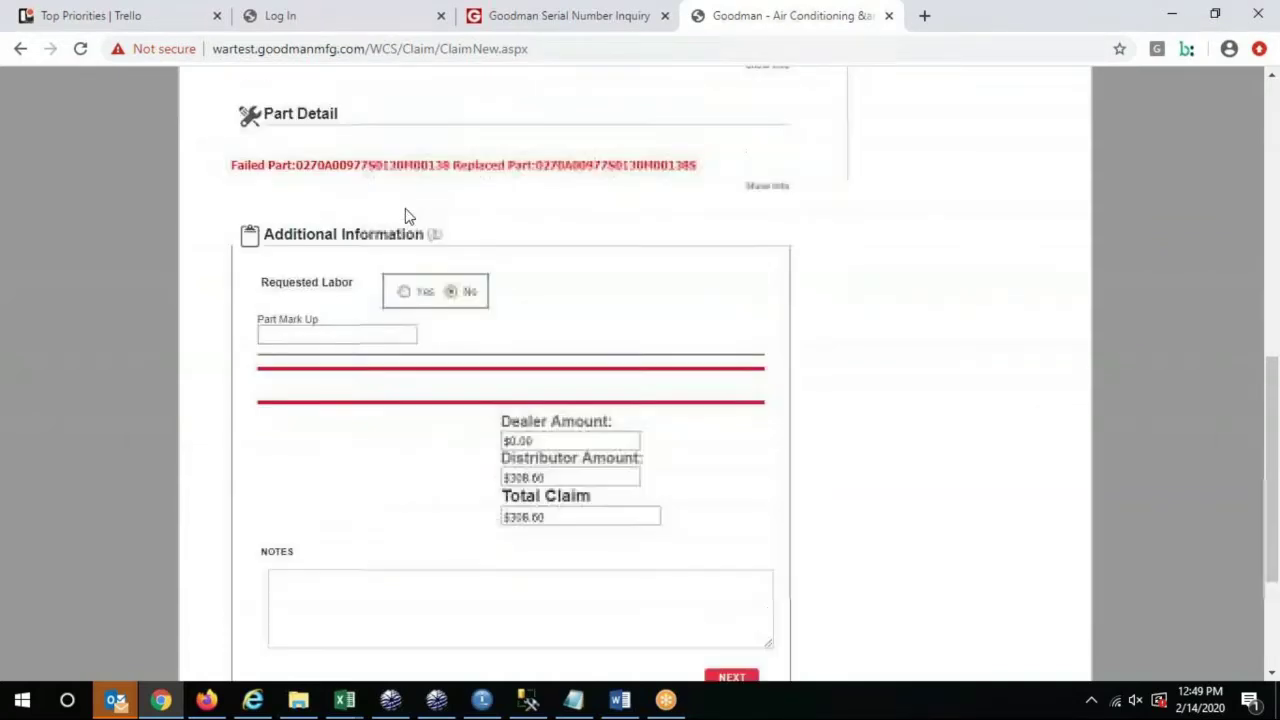
{"action": "scroll", "coordinate": [408, 217], "scroll_direction": "up", "scroll_amount": 3}
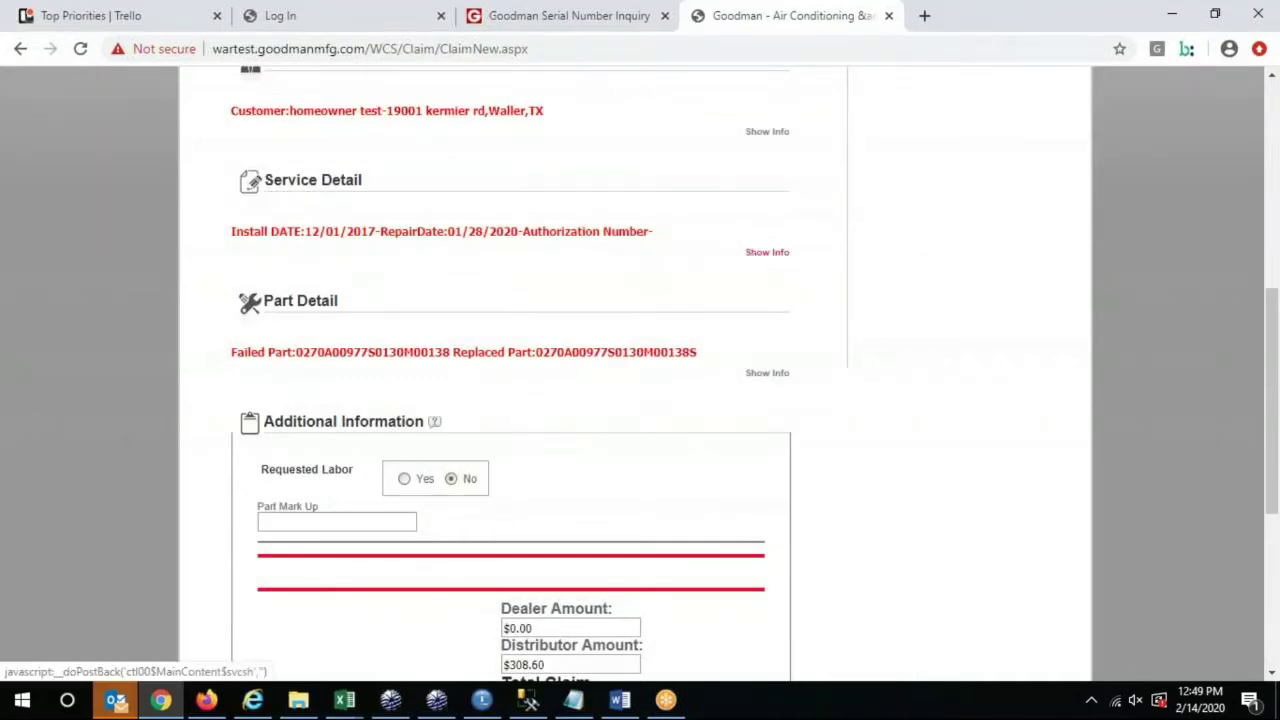
{"action": "left_click", "coordinate": [504, 256]}
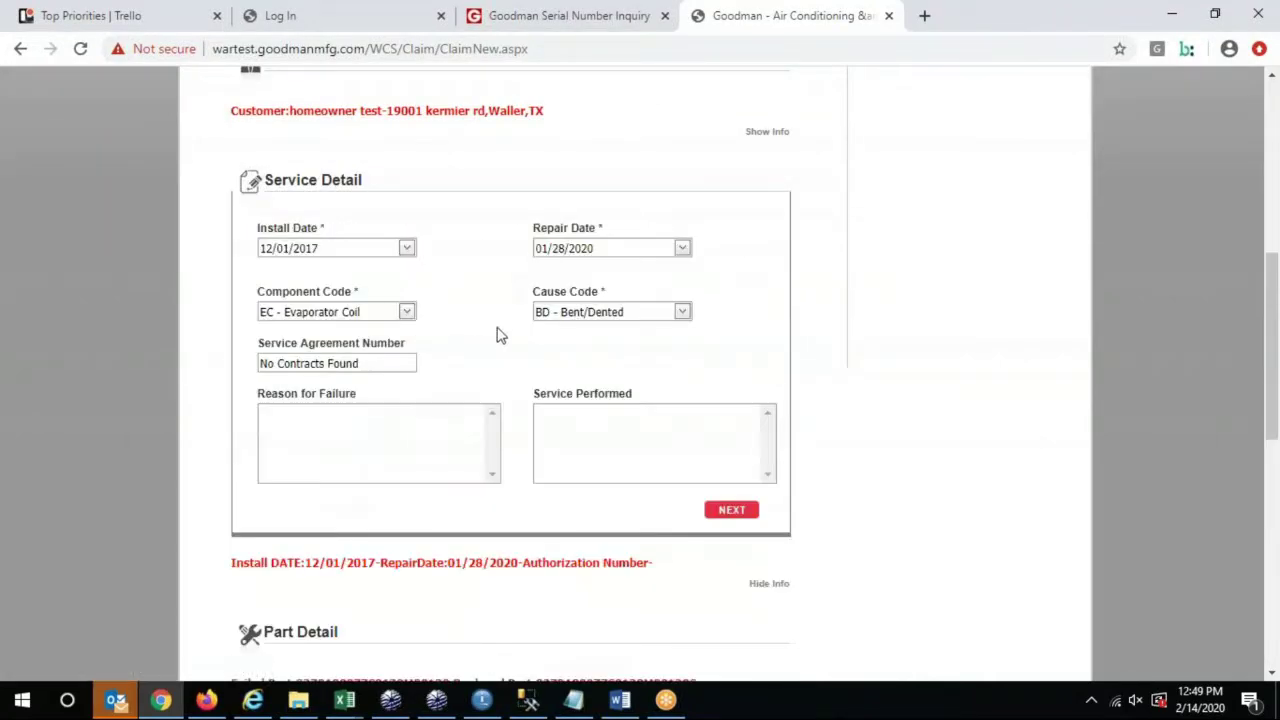
{"action": "left_click_drag", "start_coordinate": [382, 366], "coordinate": [244, 367]}
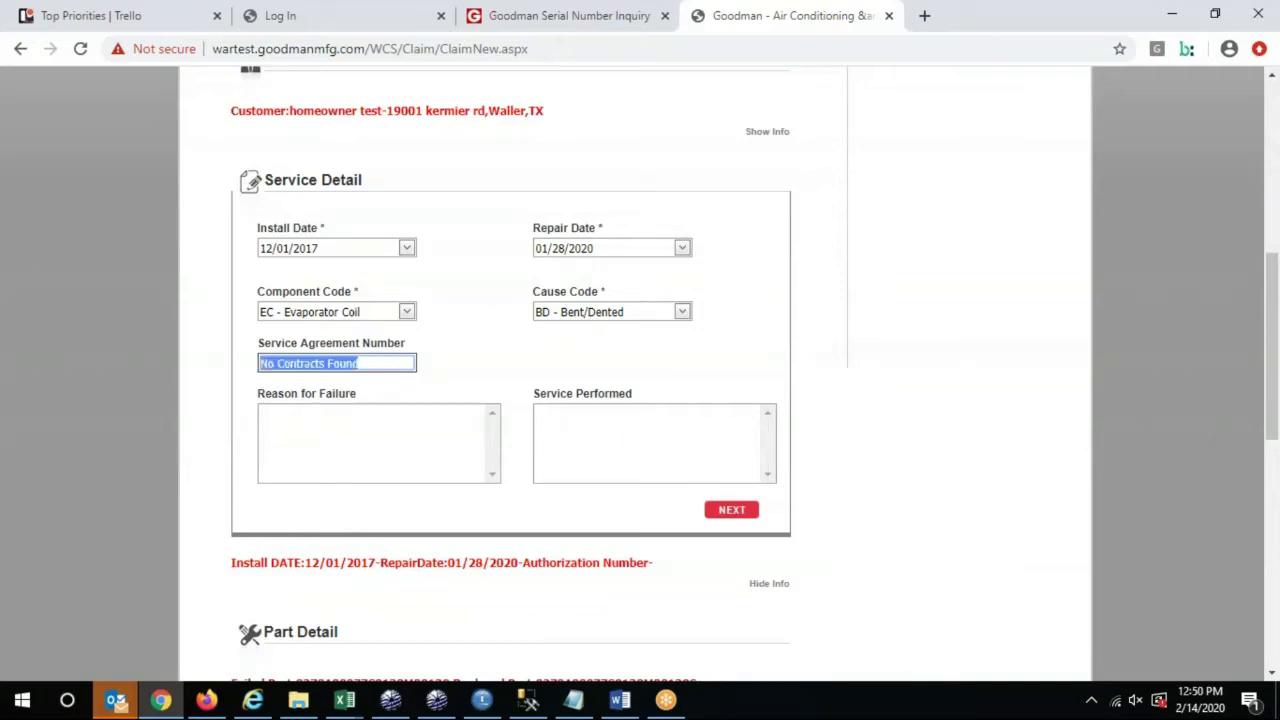
{"action": "left_click", "coordinate": [372, 365]}
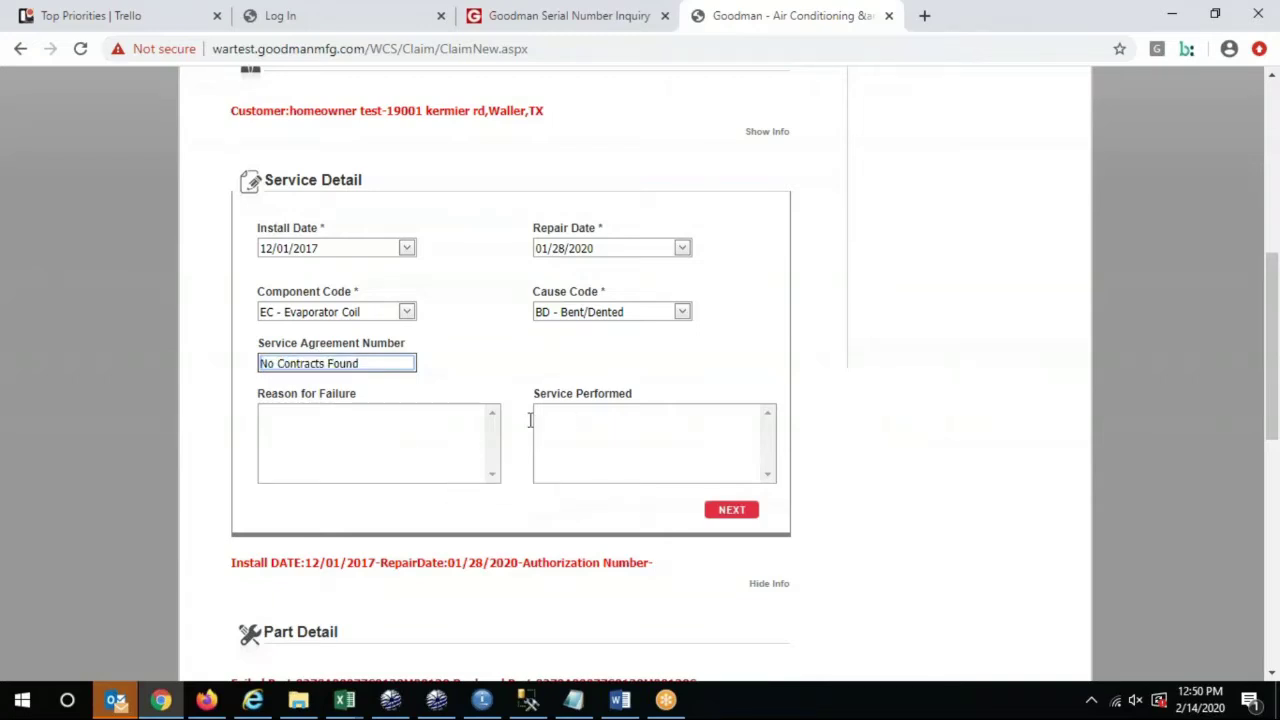
{"action": "scroll", "coordinate": [689, 466], "scroll_direction": "down", "scroll_amount": 1}
{"action": "left_click", "coordinate": [713, 422]}
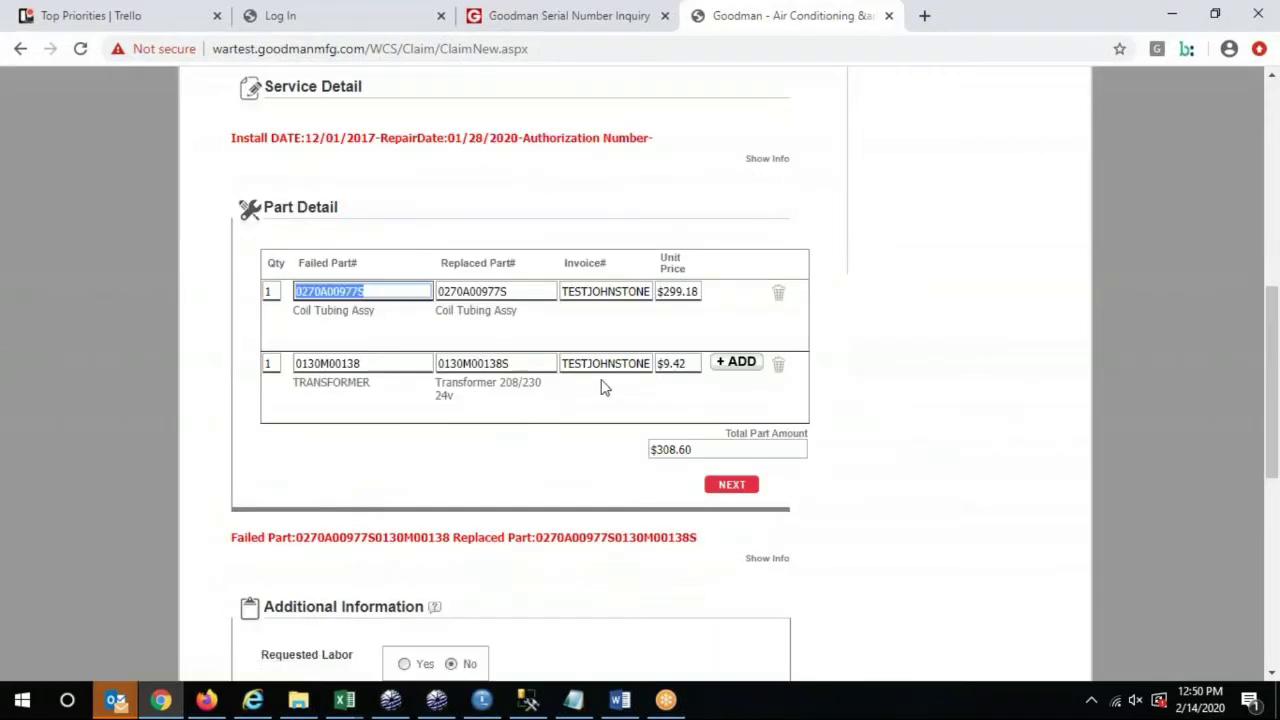
{"action": "left_click", "coordinate": [718, 482]}
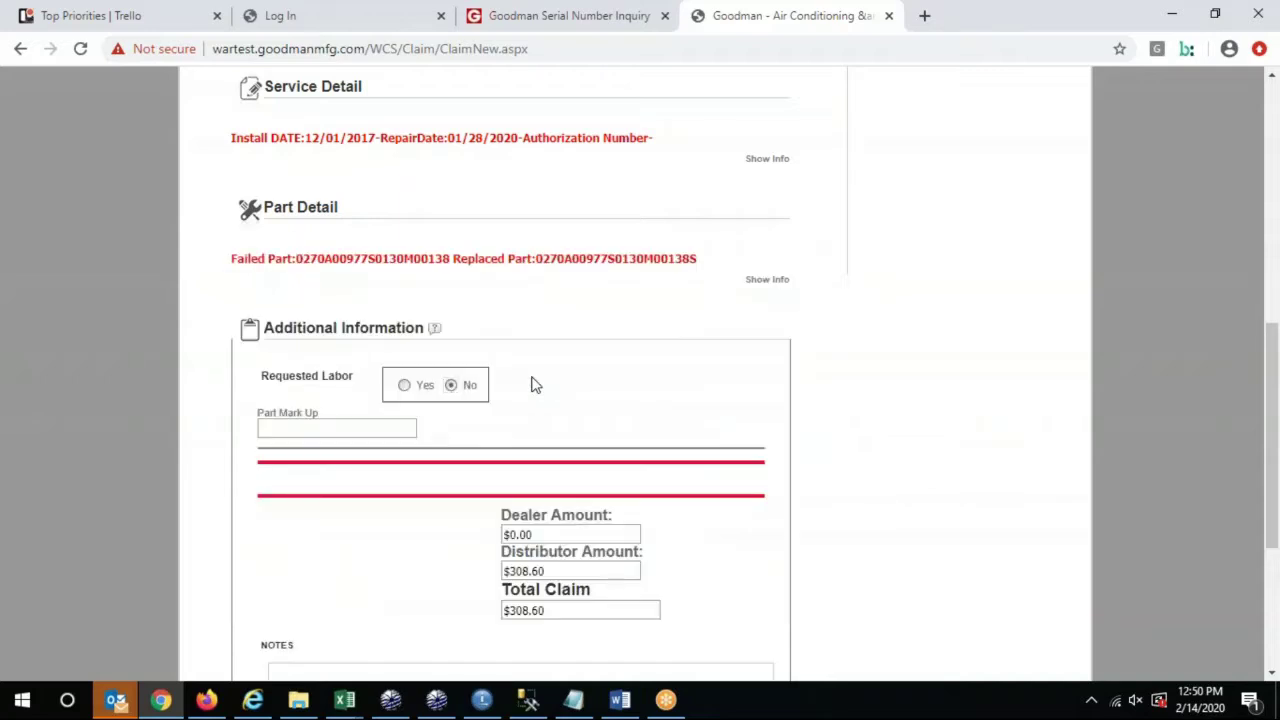
Open the claim's attachment upload dialog to view its options and close it without adding a file
{"action": "scroll", "coordinate": [620, 409], "scroll_direction": "down", "scroll_amount": 3}
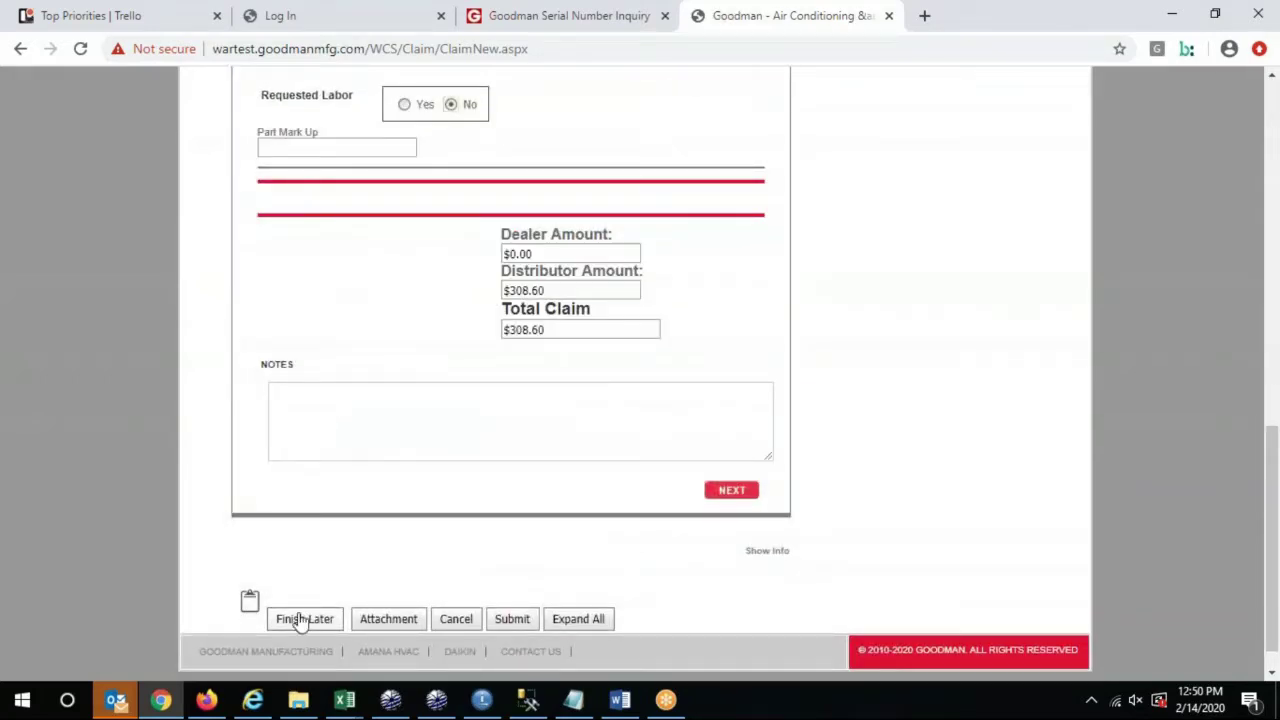
{"action": "left_click", "coordinate": [388, 619]}
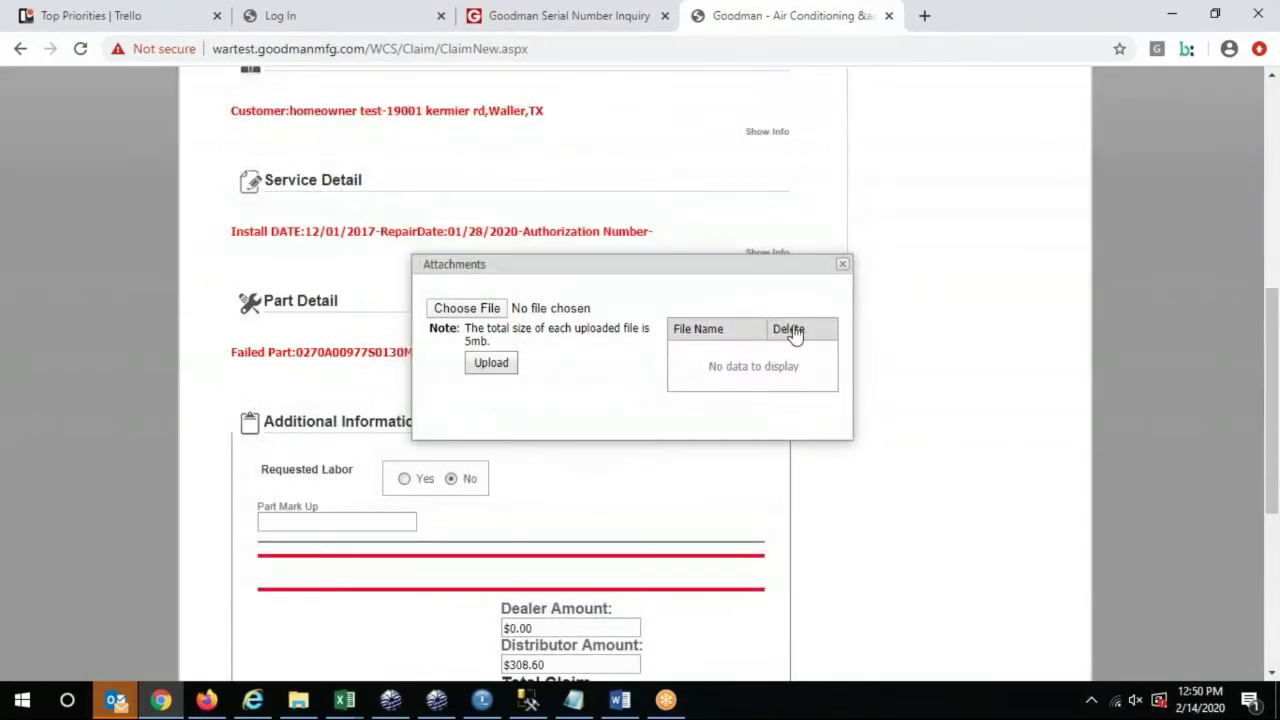
{"action": "left_click", "coordinate": [842, 264]}
Expand all claim sections, review the entries from distributor information to the claim totals, and submit the claim
{"action": "scroll", "coordinate": [474, 437], "scroll_direction": "down", "scroll_amount": 4}
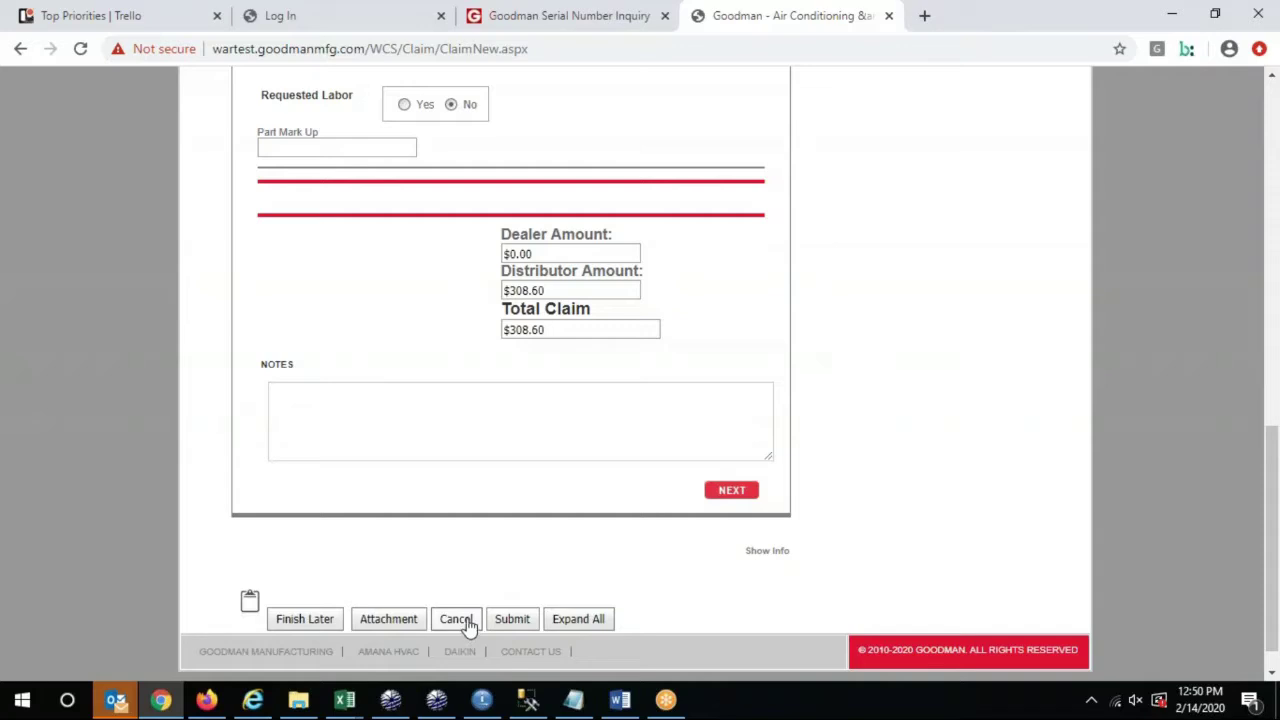
{"action": "left_click", "coordinate": [575, 620]}
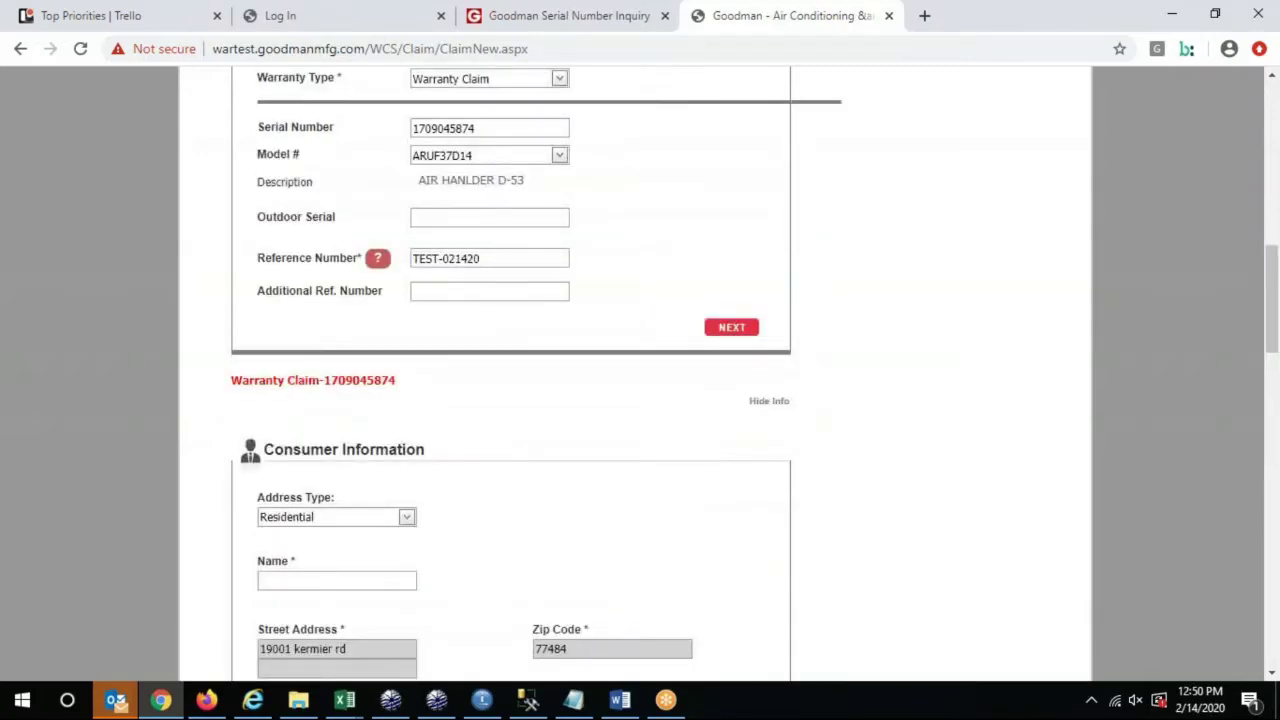
{"action": "scroll", "coordinate": [574, 560], "scroll_direction": "up", "scroll_amount": 10}
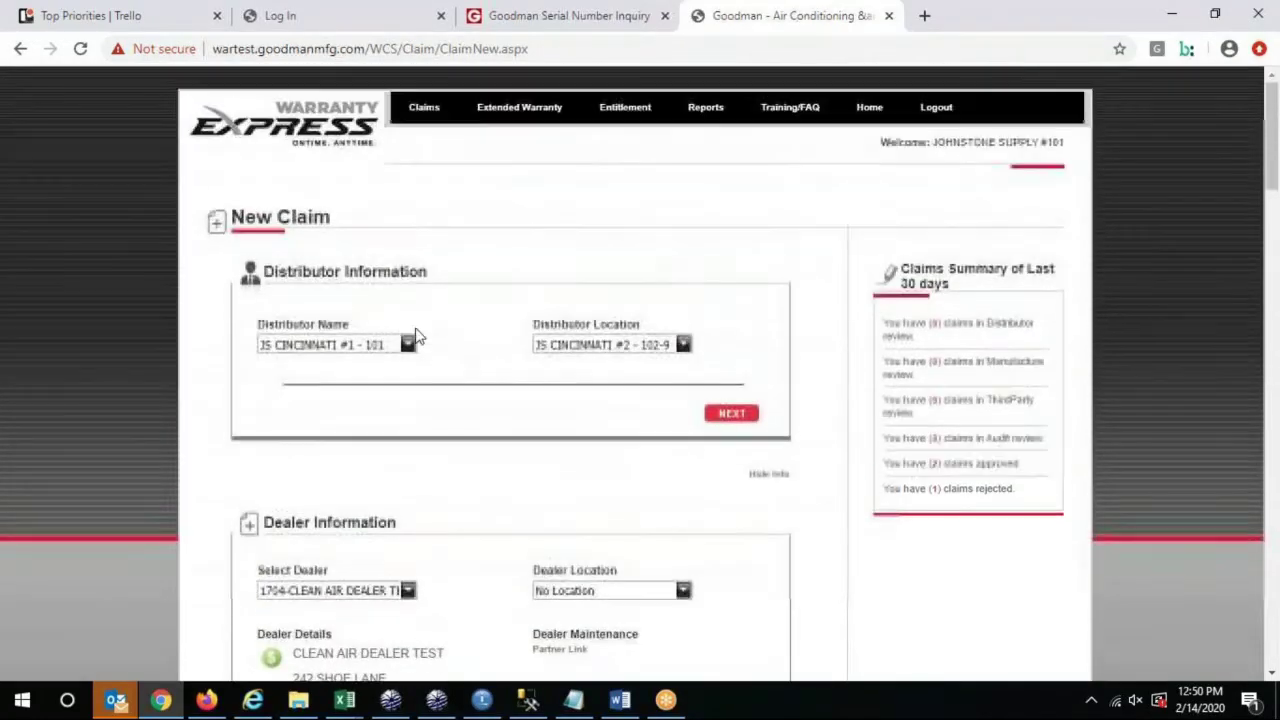
{"action": "scroll", "coordinate": [351, 338], "scroll_direction": "down", "scroll_amount": 2}
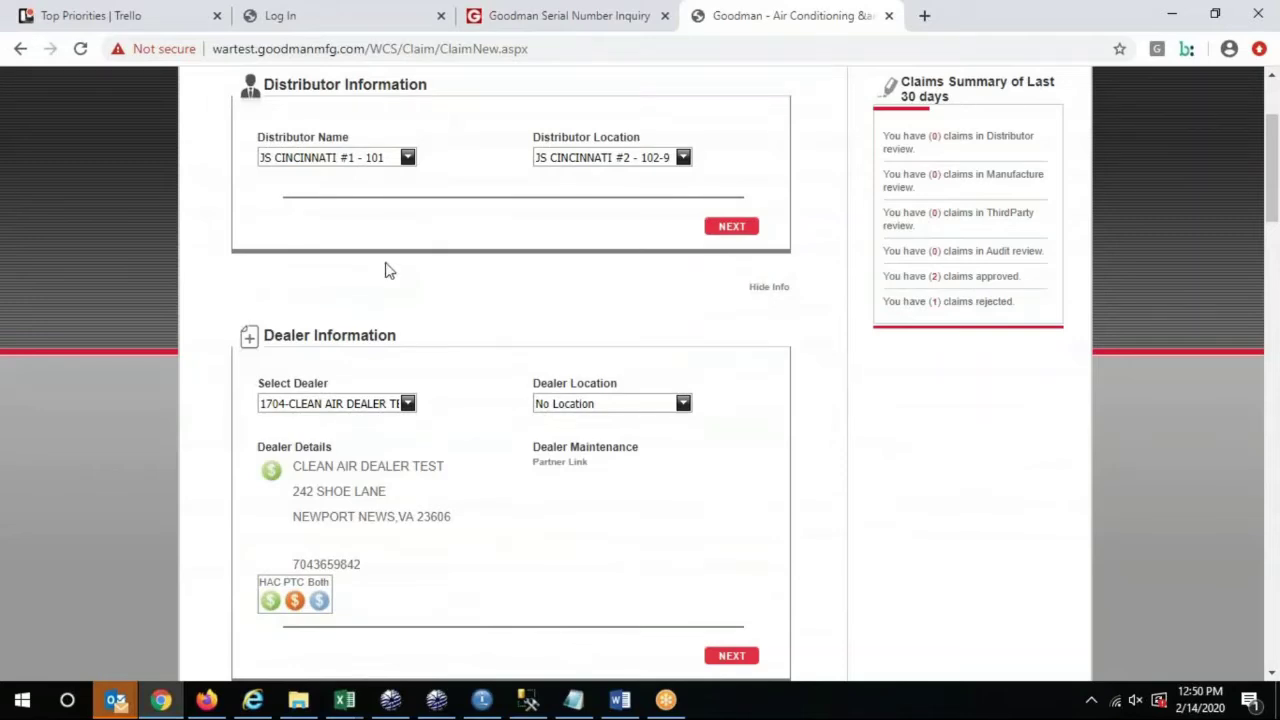
{"action": "scroll", "coordinate": [389, 270], "scroll_direction": "down", "scroll_amount": 2}
{"action": "scroll", "coordinate": [383, 305], "scroll_direction": "down", "scroll_amount": 3}
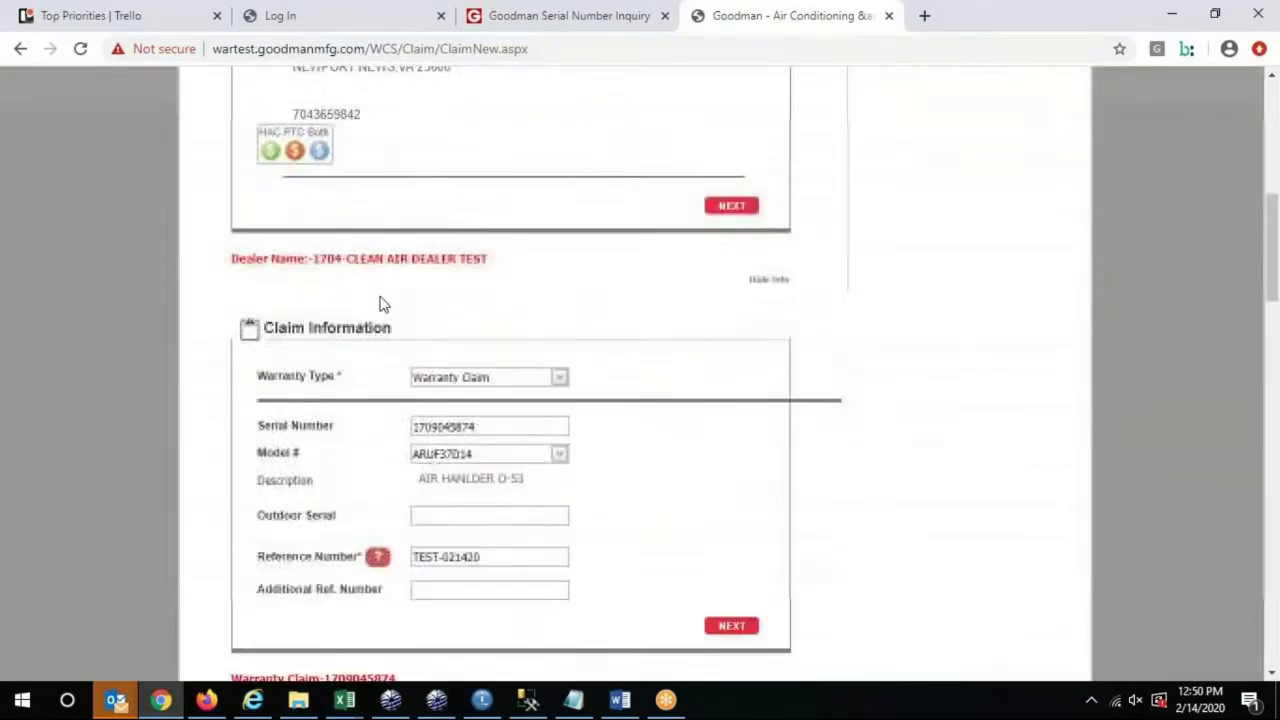
{"action": "scroll", "coordinate": [383, 305], "scroll_direction": "down", "scroll_amount": 9}
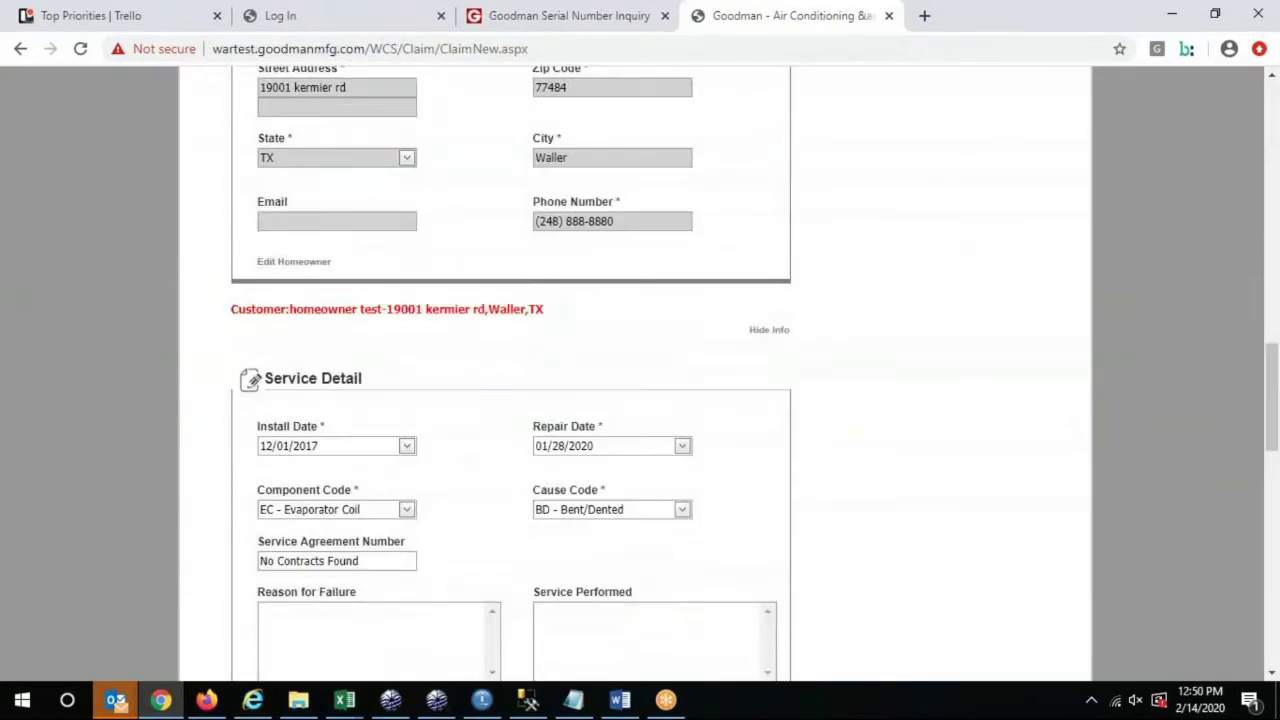
{"action": "scroll", "coordinate": [383, 321], "scroll_direction": "down", "scroll_amount": 12}
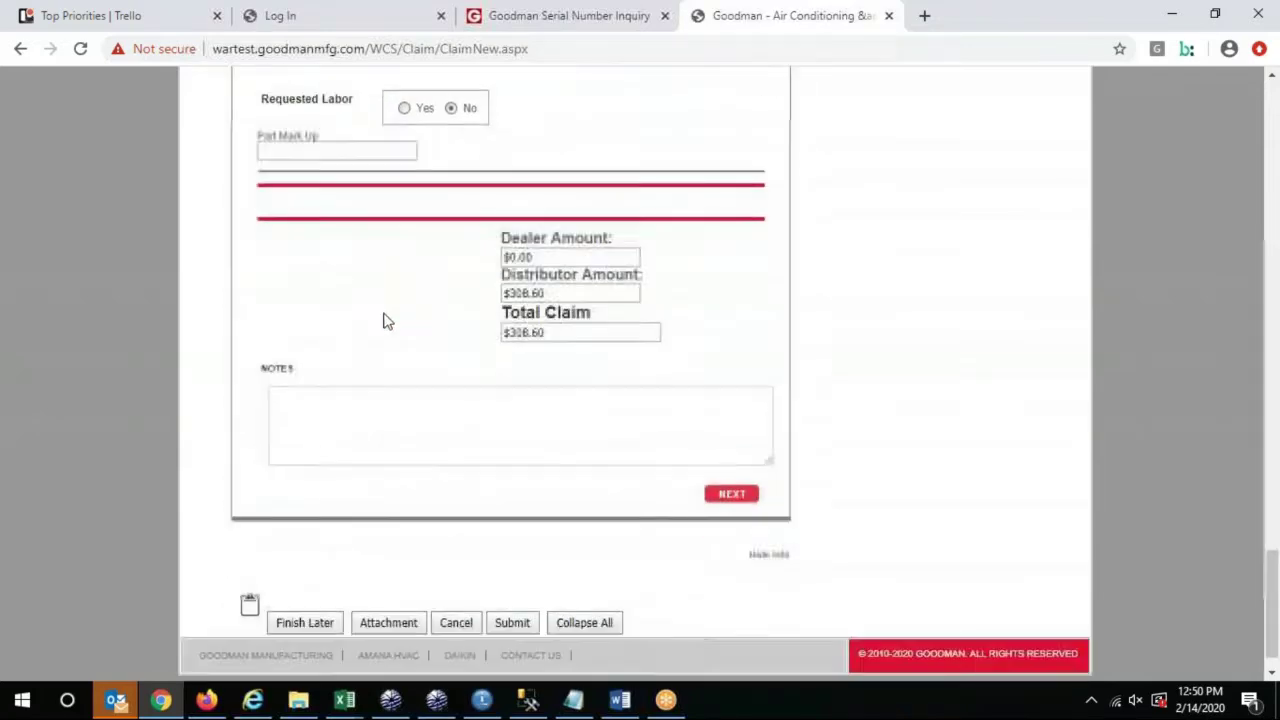
{"action": "left_click", "coordinate": [513, 585]}
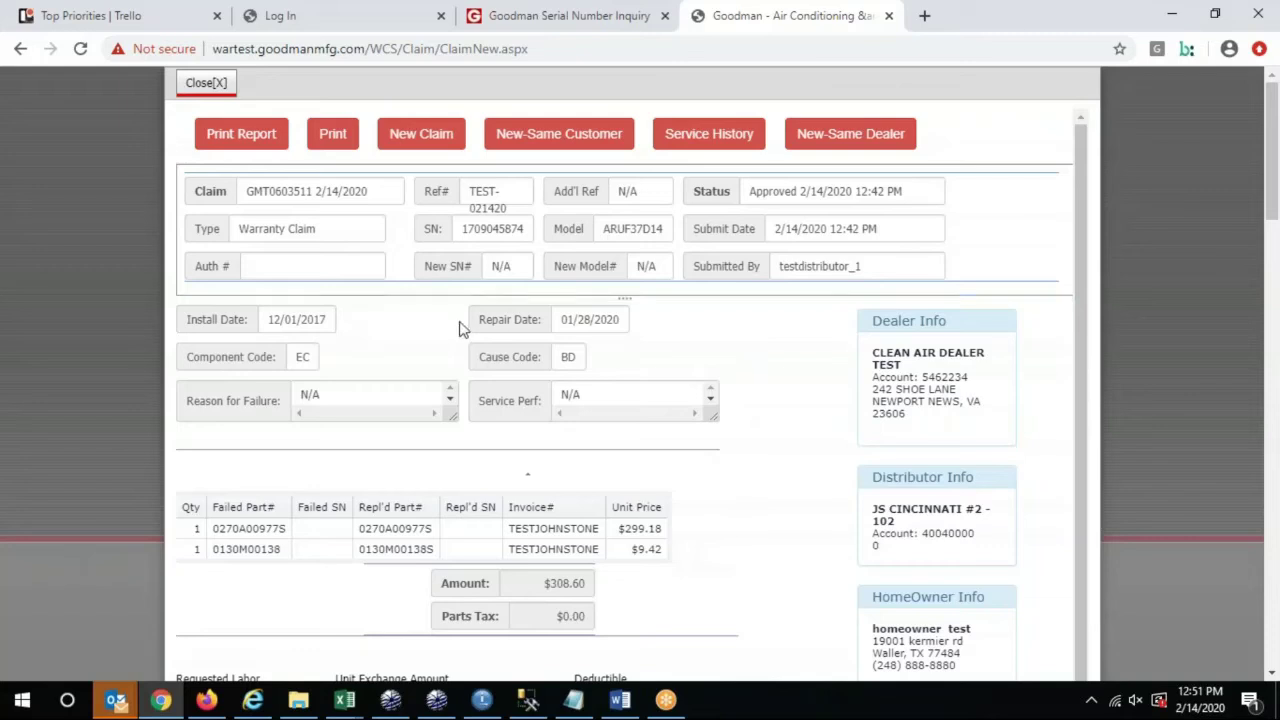
Review the submitted claim's summary, including status, part lines, amounts and workflow details
{"action": "scroll", "coordinate": [1086, 294], "scroll_direction": "down", "scroll_amount": 1}
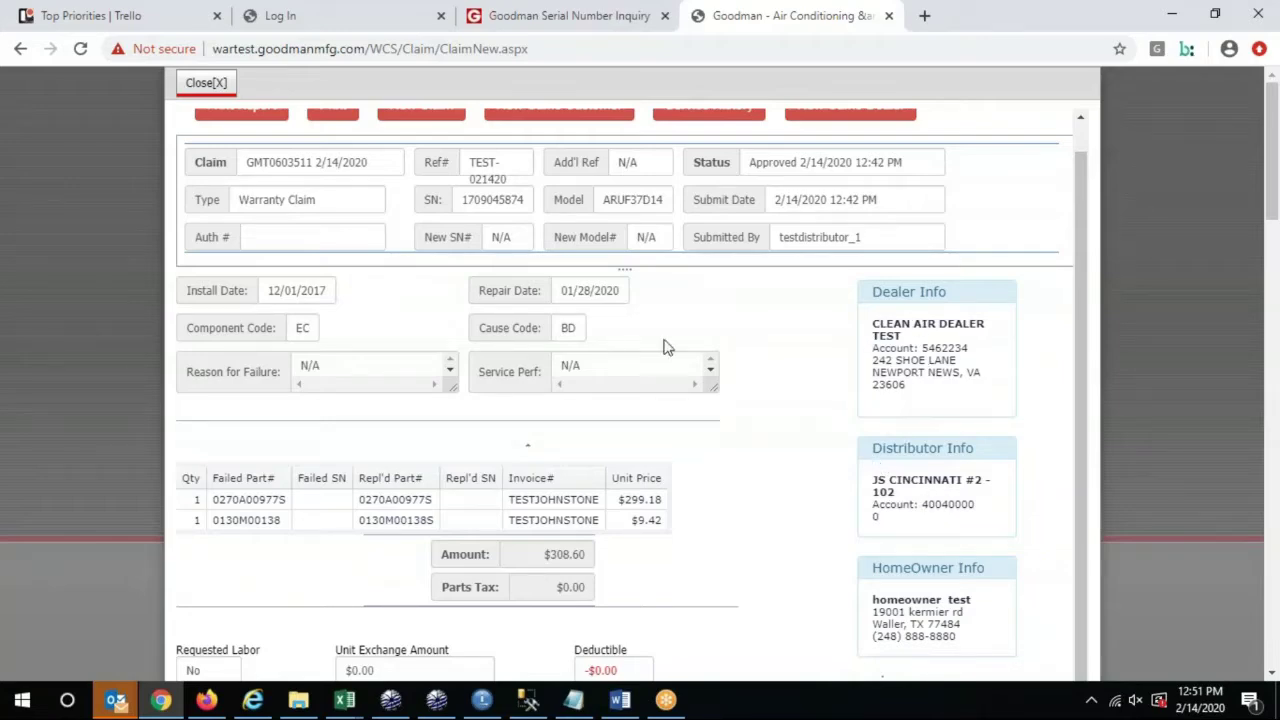
{"action": "scroll", "coordinate": [394, 343], "scroll_direction": "up", "scroll_amount": 1}
{"action": "scroll", "coordinate": [300, 450], "scroll_direction": "down", "scroll_amount": 1}
{"action": "scroll", "coordinate": [370, 547], "scroll_direction": "down", "scroll_amount": 2}
{"action": "scroll", "coordinate": [486, 363], "scroll_direction": "down", "scroll_amount": 3}
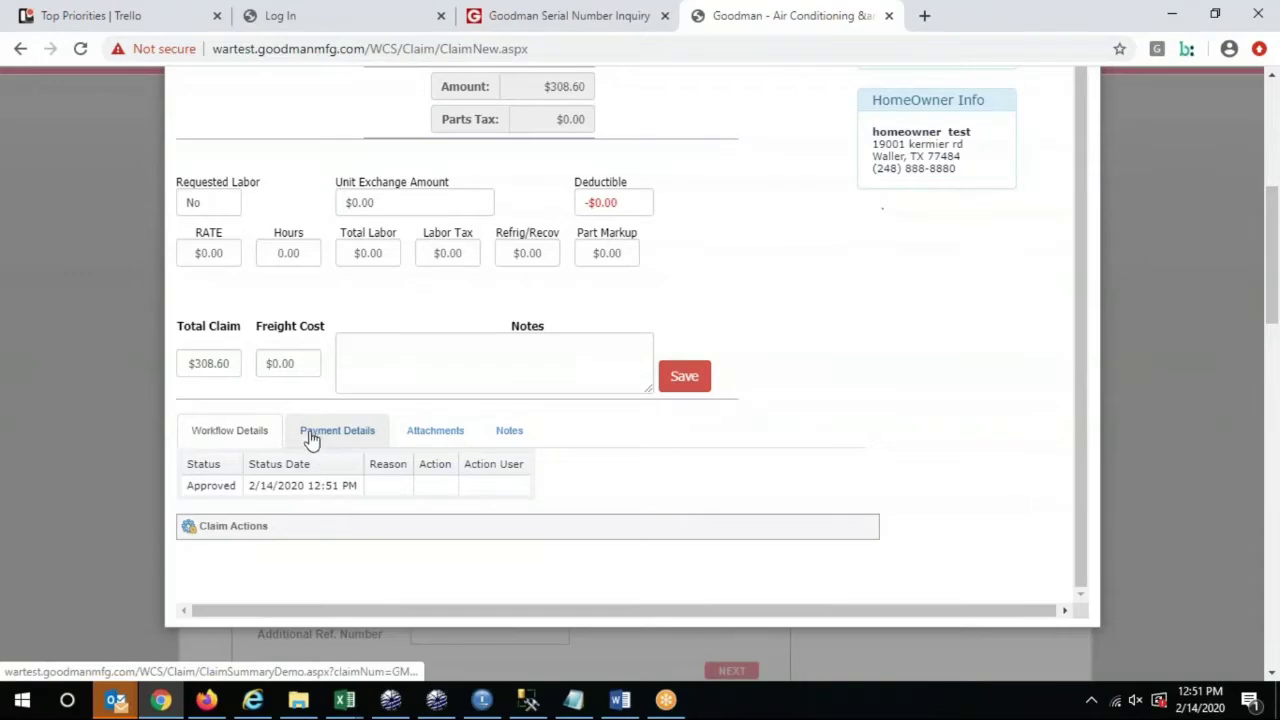
{"action": "scroll", "coordinate": [445, 360], "scroll_direction": "up", "scroll_amount": 1}
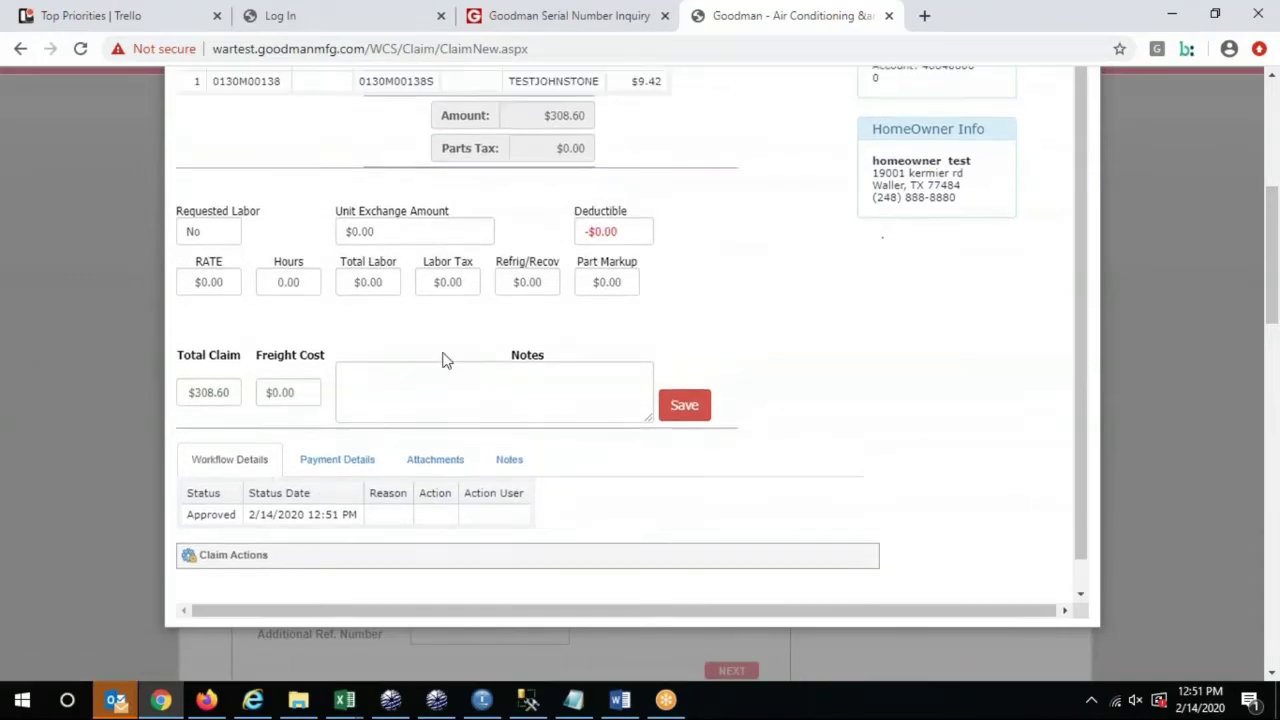
{"action": "scroll", "coordinate": [445, 358], "scroll_direction": "up", "scroll_amount": 5}
Check the submitted claim's payment details, notes and attachments
{"action": "scroll", "coordinate": [298, 322], "scroll_direction": "down", "scroll_amount": 5}
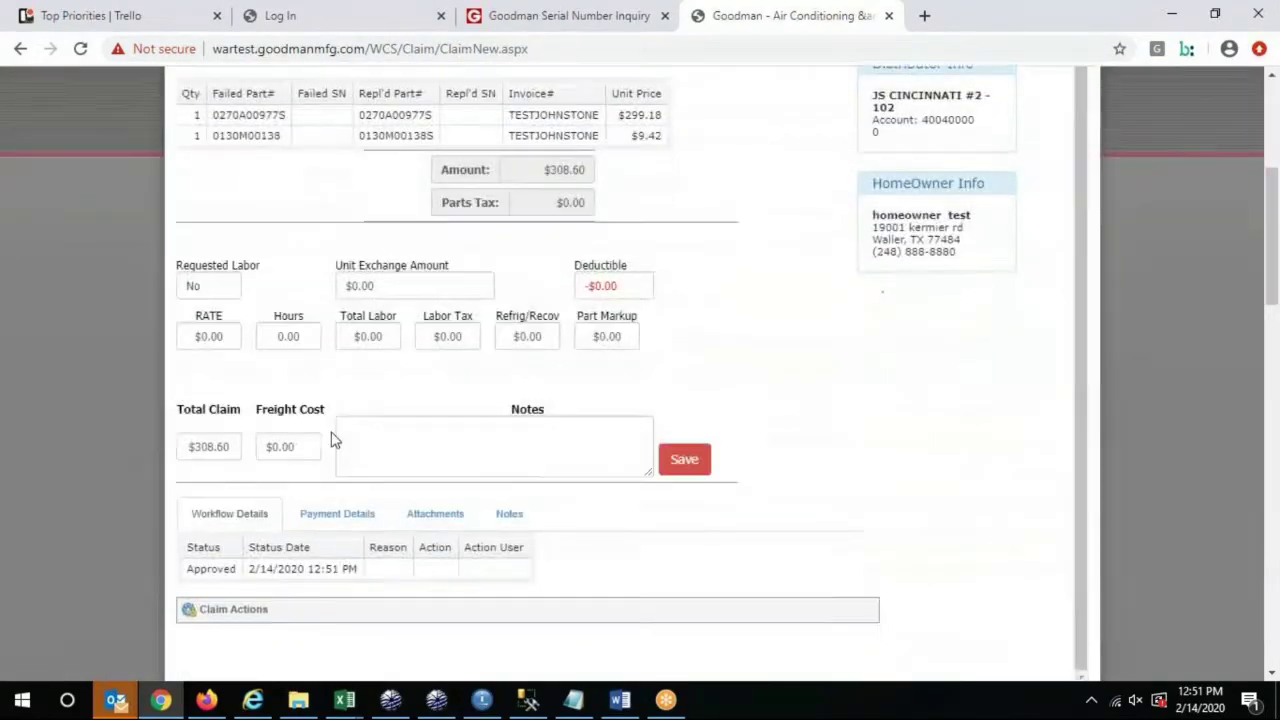
{"action": "scroll", "coordinate": [335, 441], "scroll_direction": "down", "scroll_amount": 2}
{"action": "left_click", "coordinate": [328, 432]}
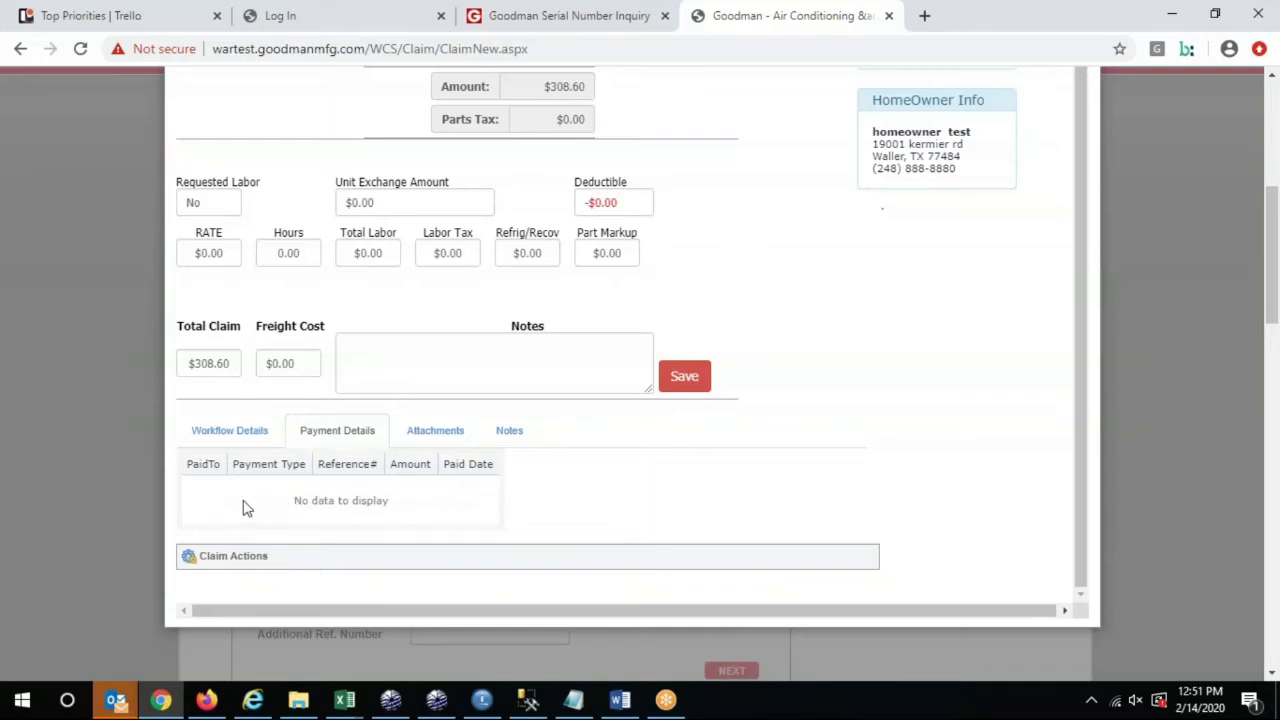
{"action": "left_click", "coordinate": [509, 430]}
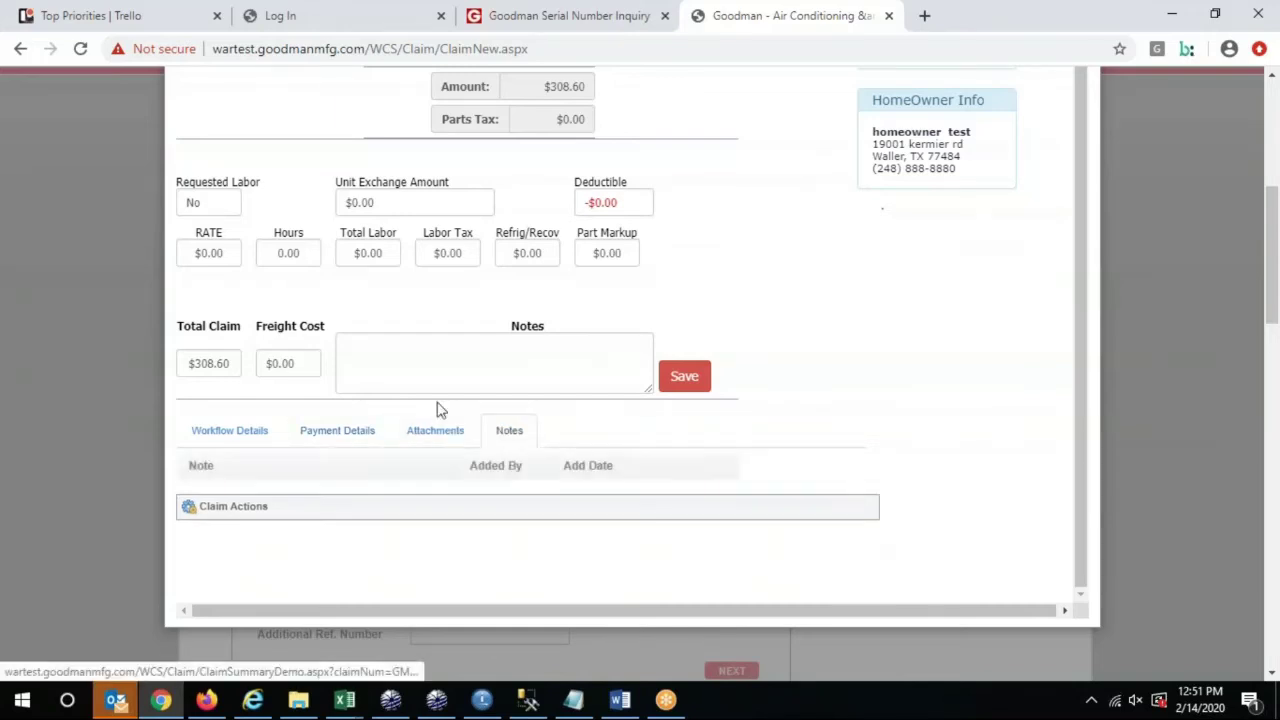
{"action": "left_click", "coordinate": [398, 355]}
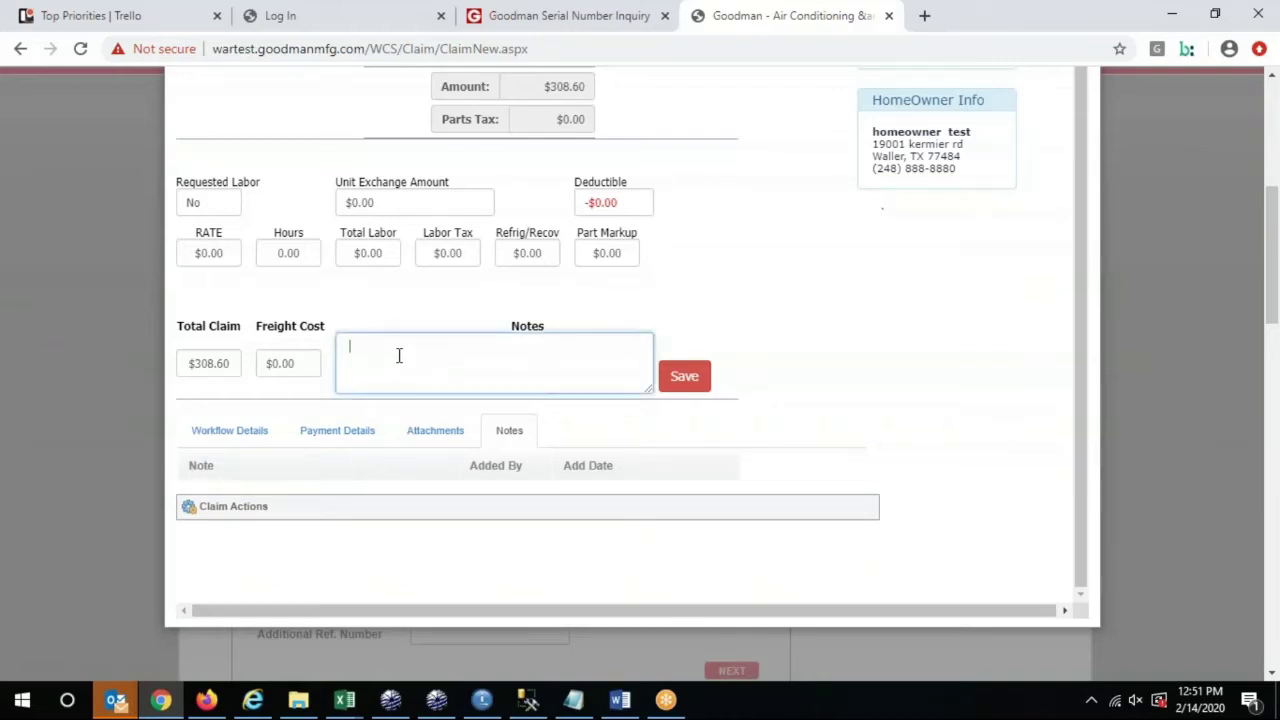
{"action": "left_click", "coordinate": [420, 432]}
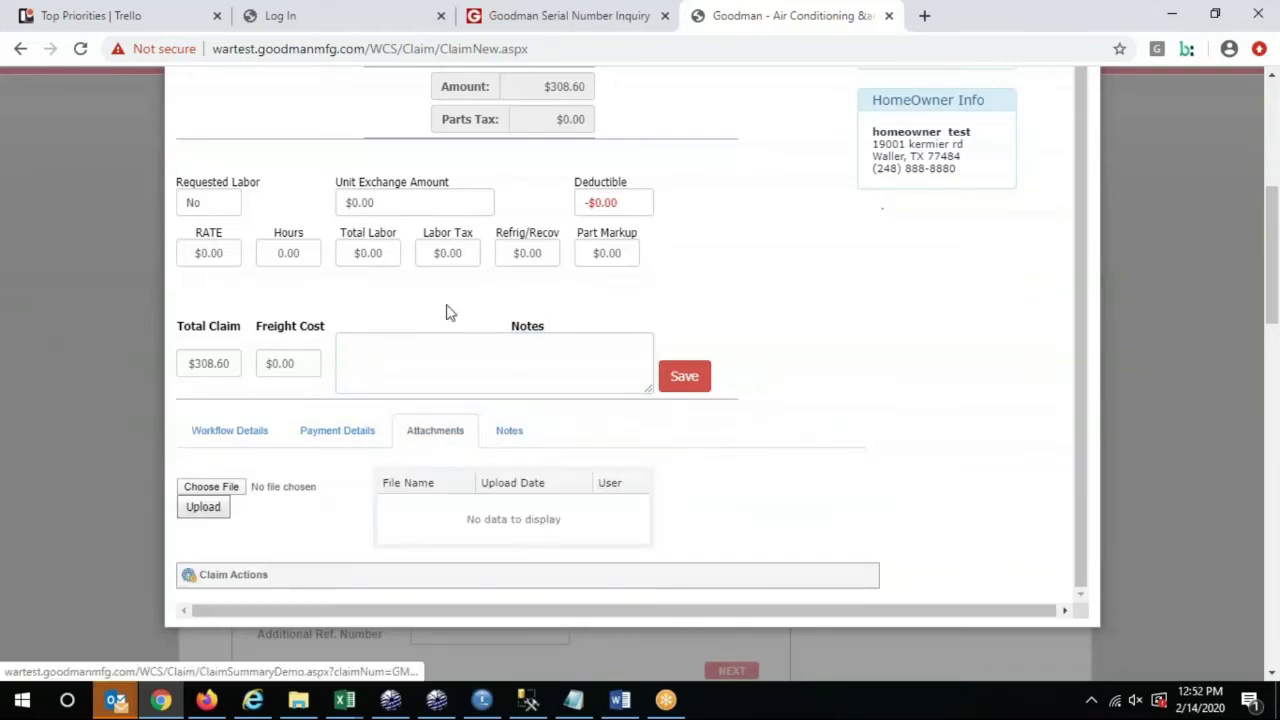
Recheck the submitted claim's header, status and attachments area, and cancel choosing an attachment file
{"action": "scroll", "coordinate": [449, 312], "scroll_direction": "up", "scroll_amount": 5}
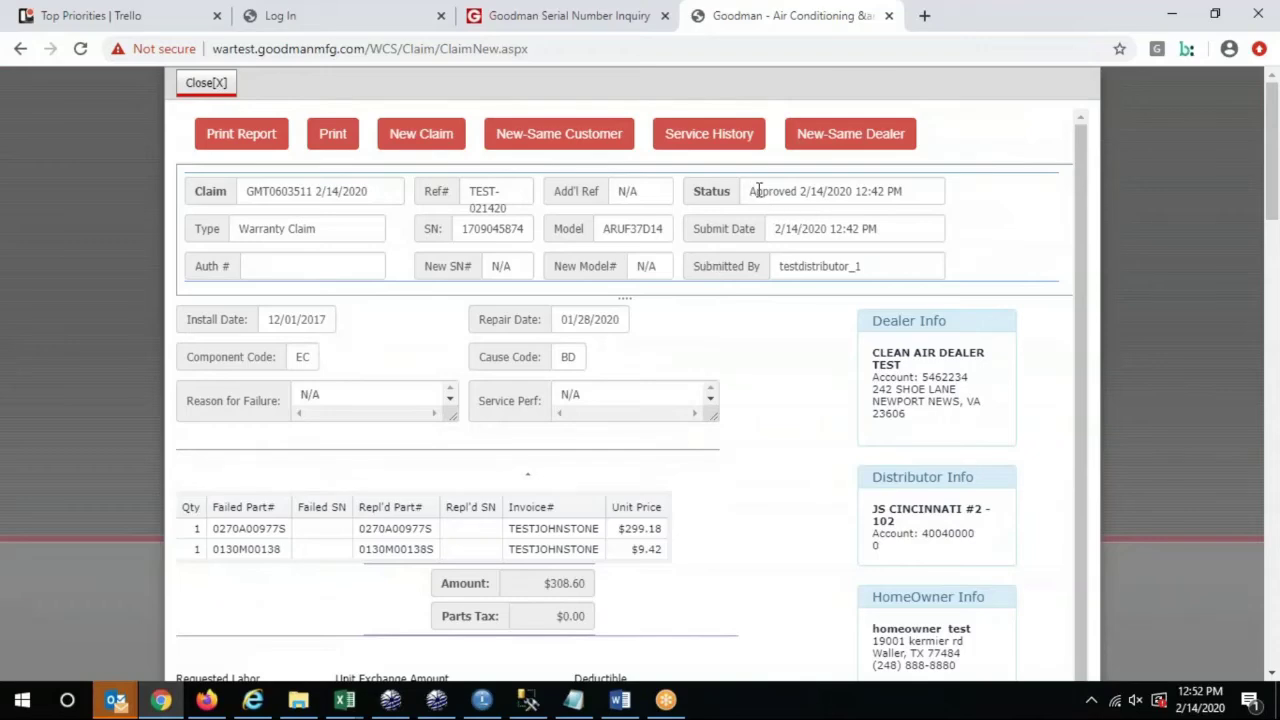
{"action": "scroll", "coordinate": [620, 266], "scroll_direction": "down", "scroll_amount": 1}
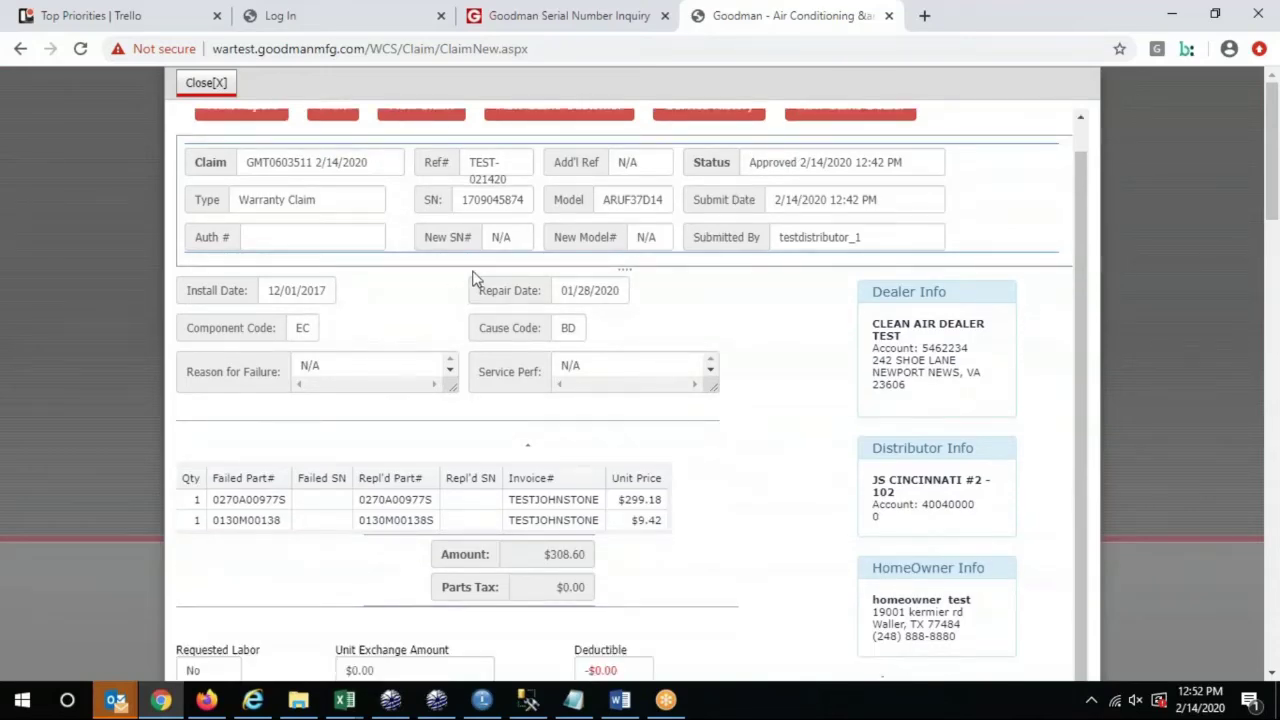
{"action": "scroll", "coordinate": [475, 276], "scroll_direction": "down", "scroll_amount": 3}
{"action": "scroll", "coordinate": [480, 285], "scroll_direction": "down", "scroll_amount": 3}
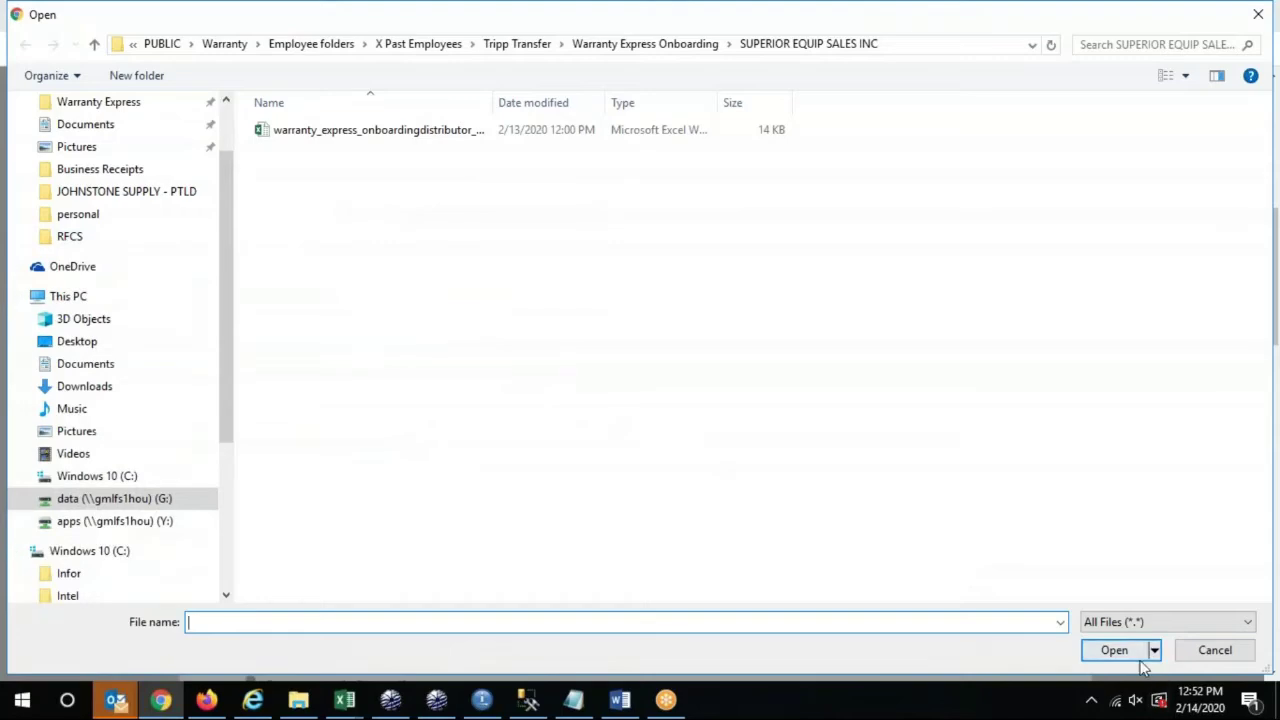
{"action": "left_click", "coordinate": [1200, 660]}
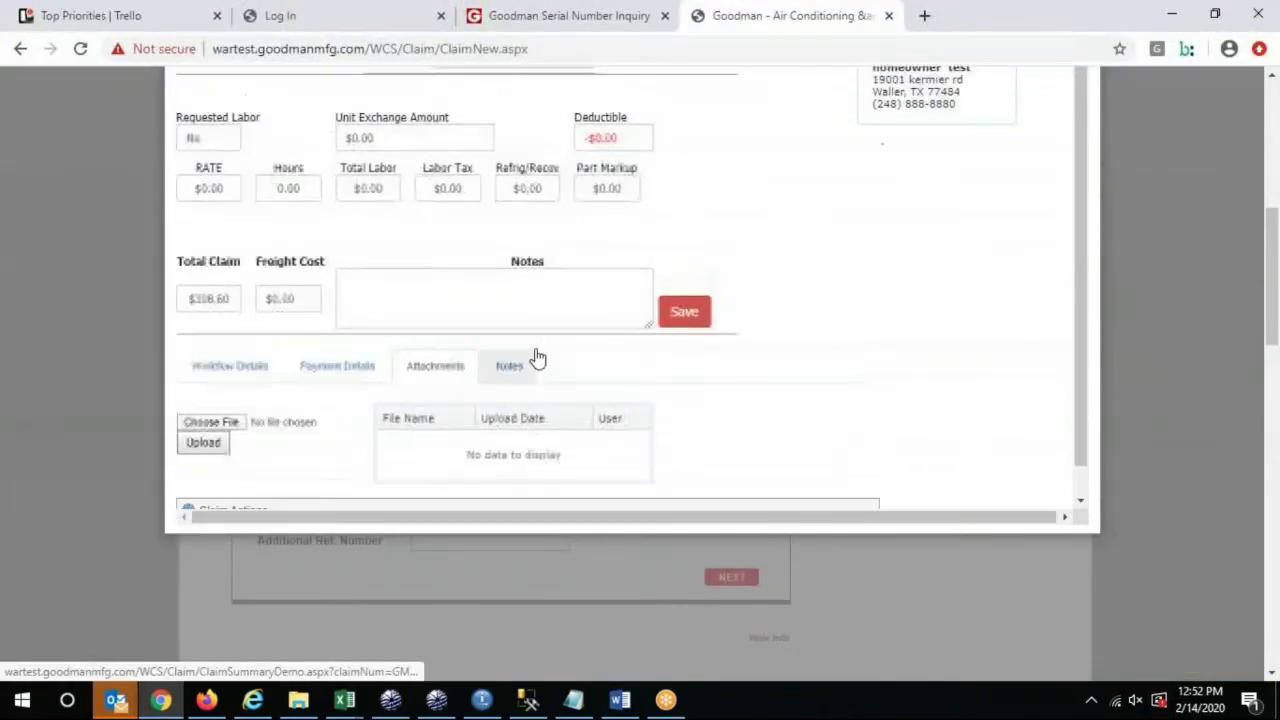
{"action": "scroll", "coordinate": [429, 294], "scroll_direction": "down", "scroll_amount": 3}
{"action": "scroll", "coordinate": [717, 209], "scroll_direction": "up", "scroll_amount": 5}
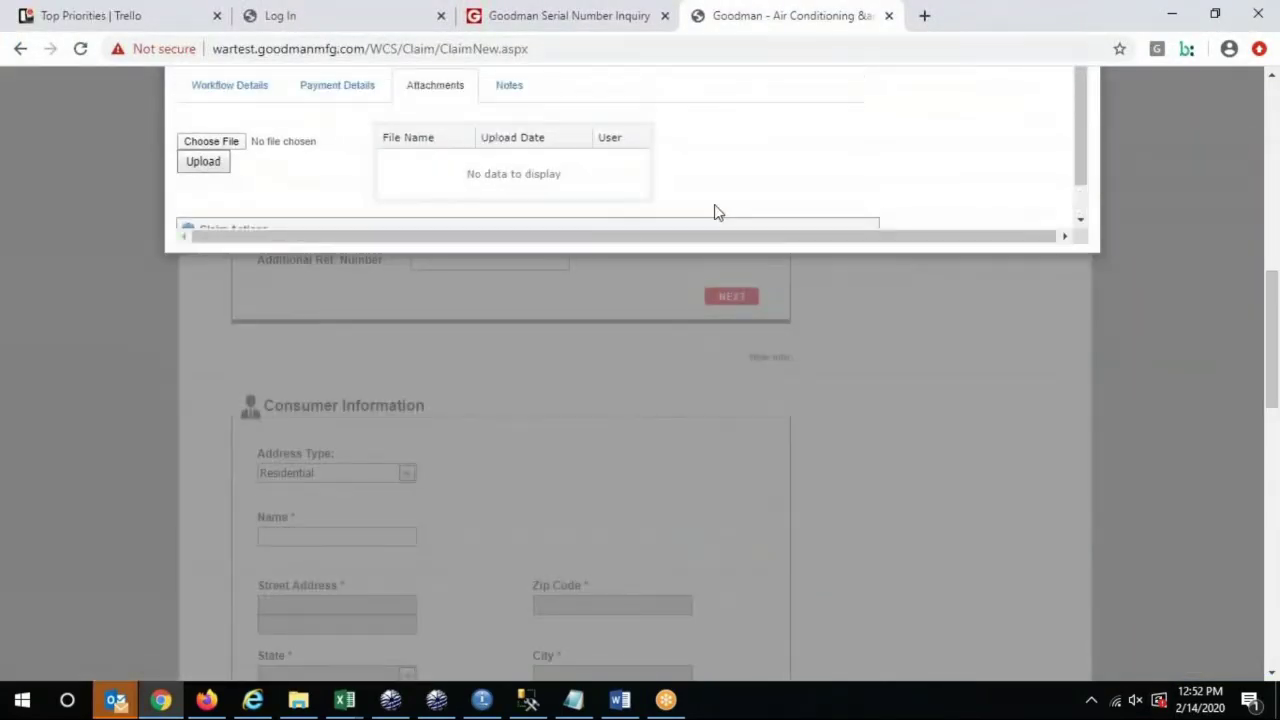
{"action": "scroll", "coordinate": [812, 241], "scroll_direction": "up", "scroll_amount": 4}
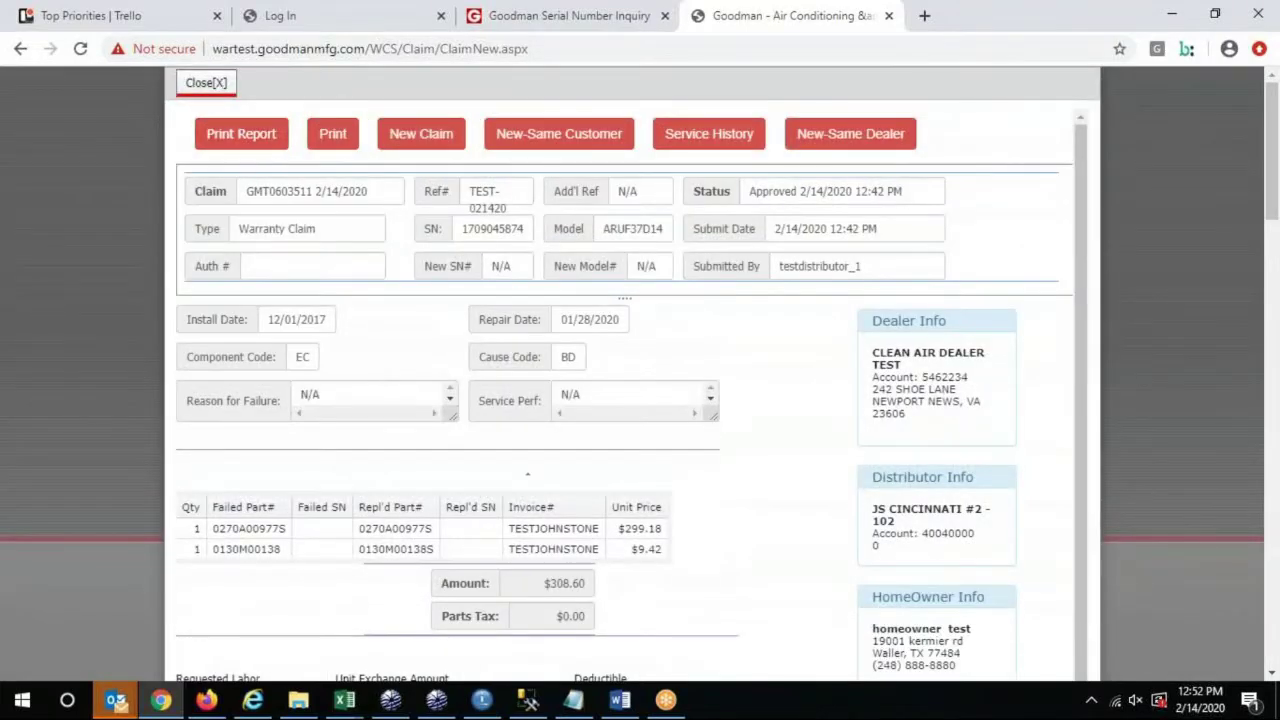
Close the submitted claim's summary and return to the home page
{"action": "left_click", "coordinate": [205, 85]}
{"action": "scroll", "coordinate": [823, 148], "scroll_direction": "down", "scroll_amount": 8}
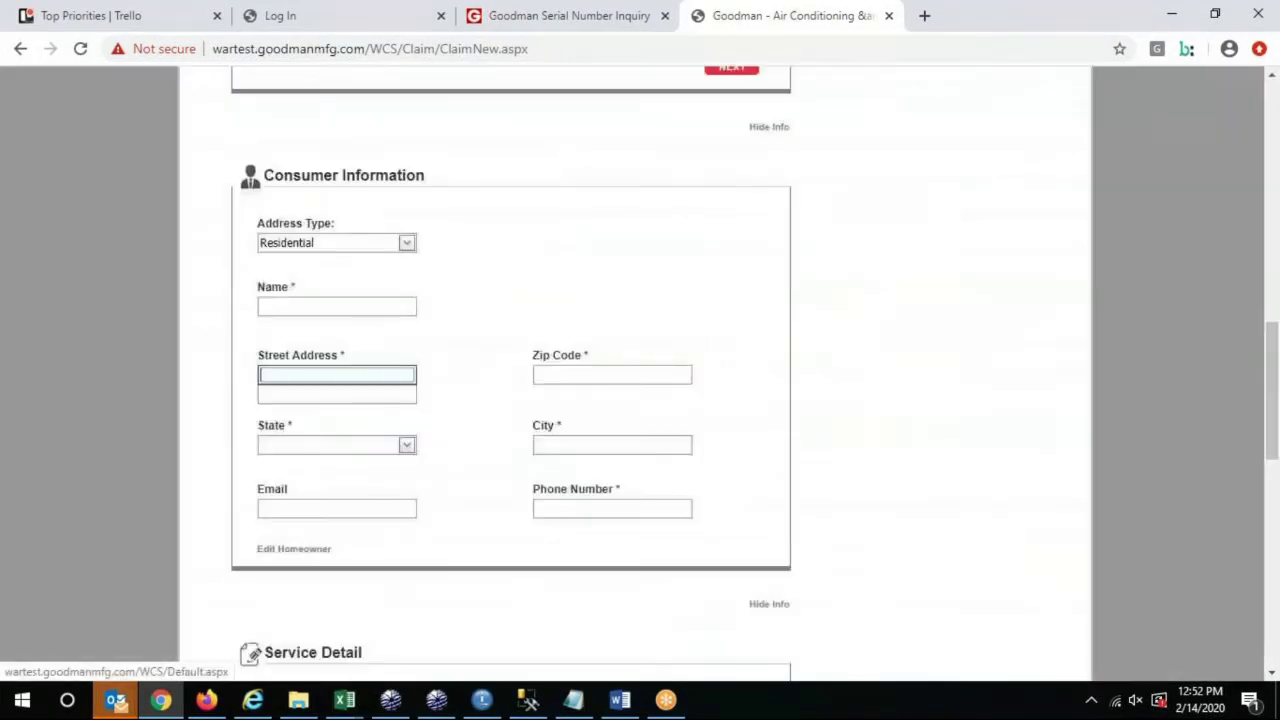
{"action": "scroll", "coordinate": [823, 148], "scroll_direction": "up", "scroll_amount": 8}
{"action": "left_click", "coordinate": [853, 108]}
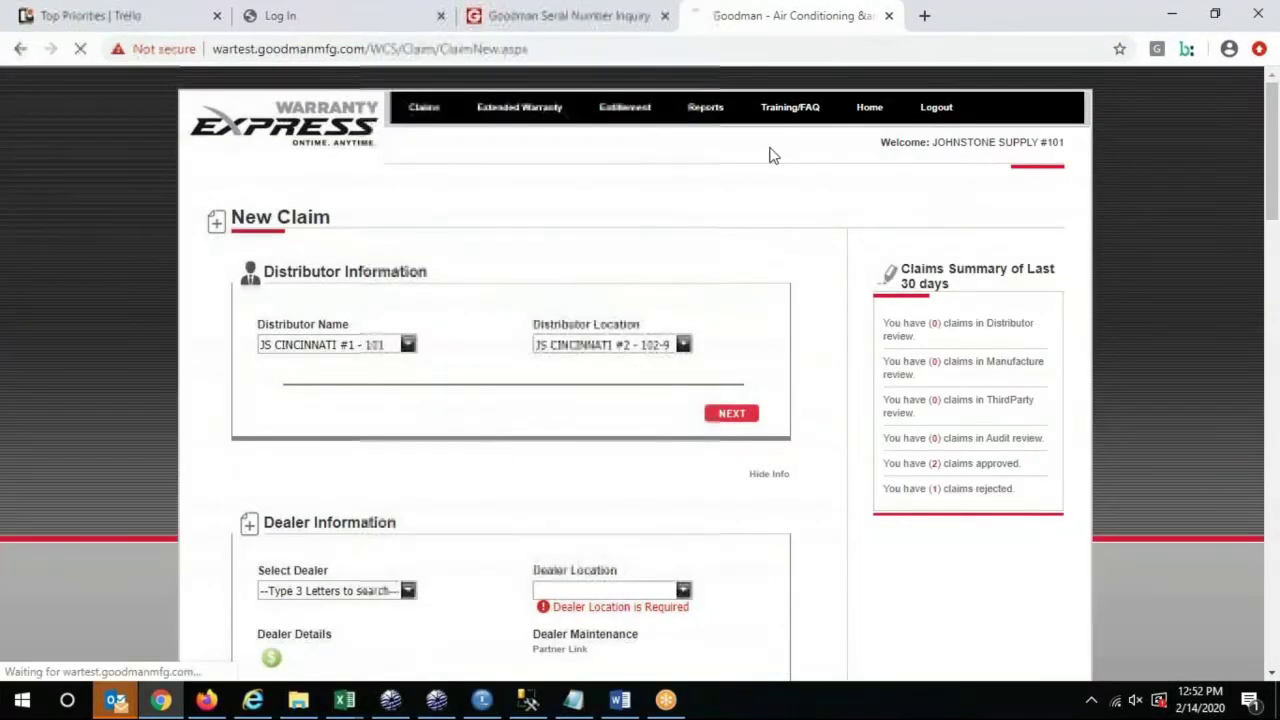
Open the claim search and look through the listed claims and their statuses
{"action": "mouse_move", "coordinate": [437, 120]}
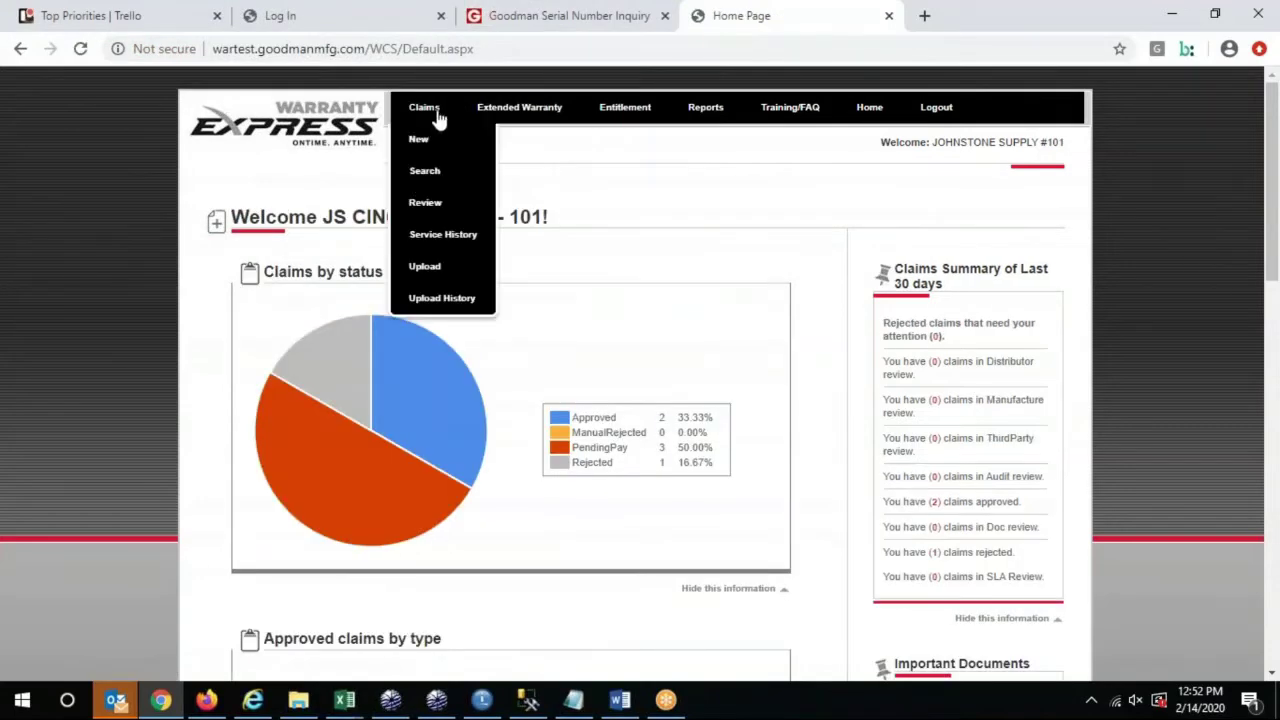
{"action": "left_click", "coordinate": [422, 178]}
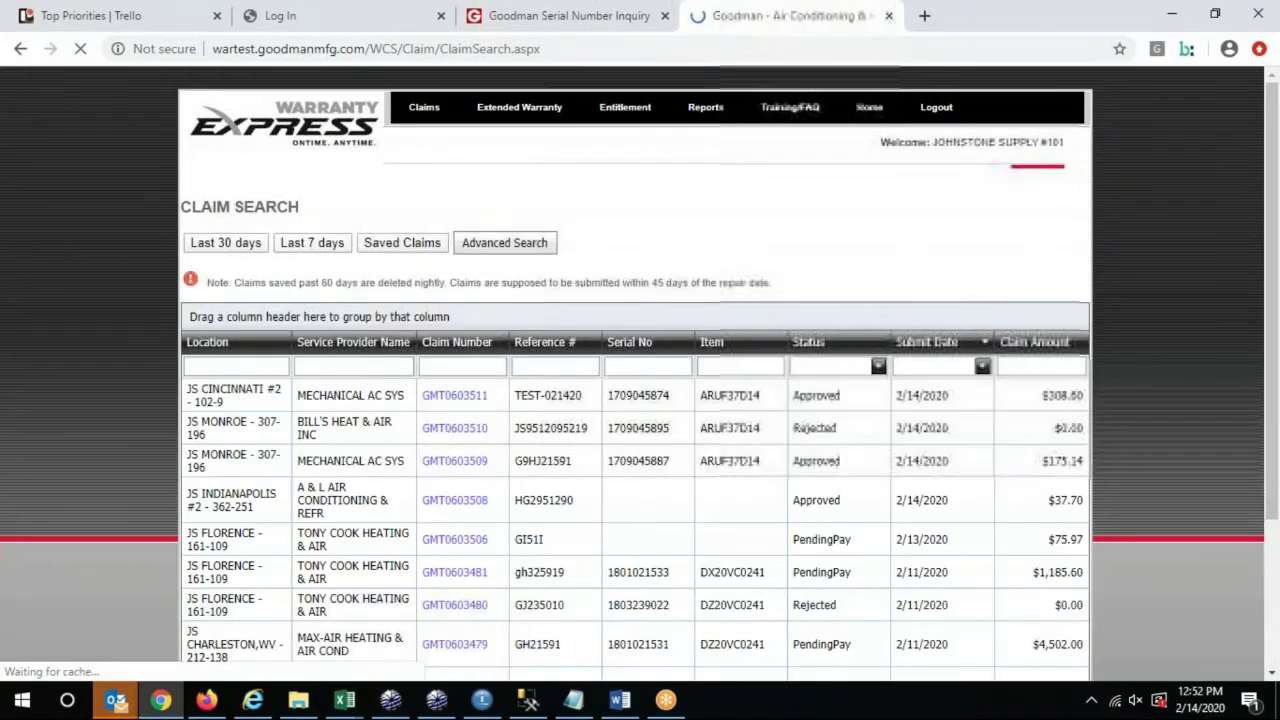
{"action": "scroll", "coordinate": [355, 398], "scroll_direction": "down", "scroll_amount": 1}
{"action": "scroll", "coordinate": [697, 430], "scroll_direction": "down", "scroll_amount": 1}
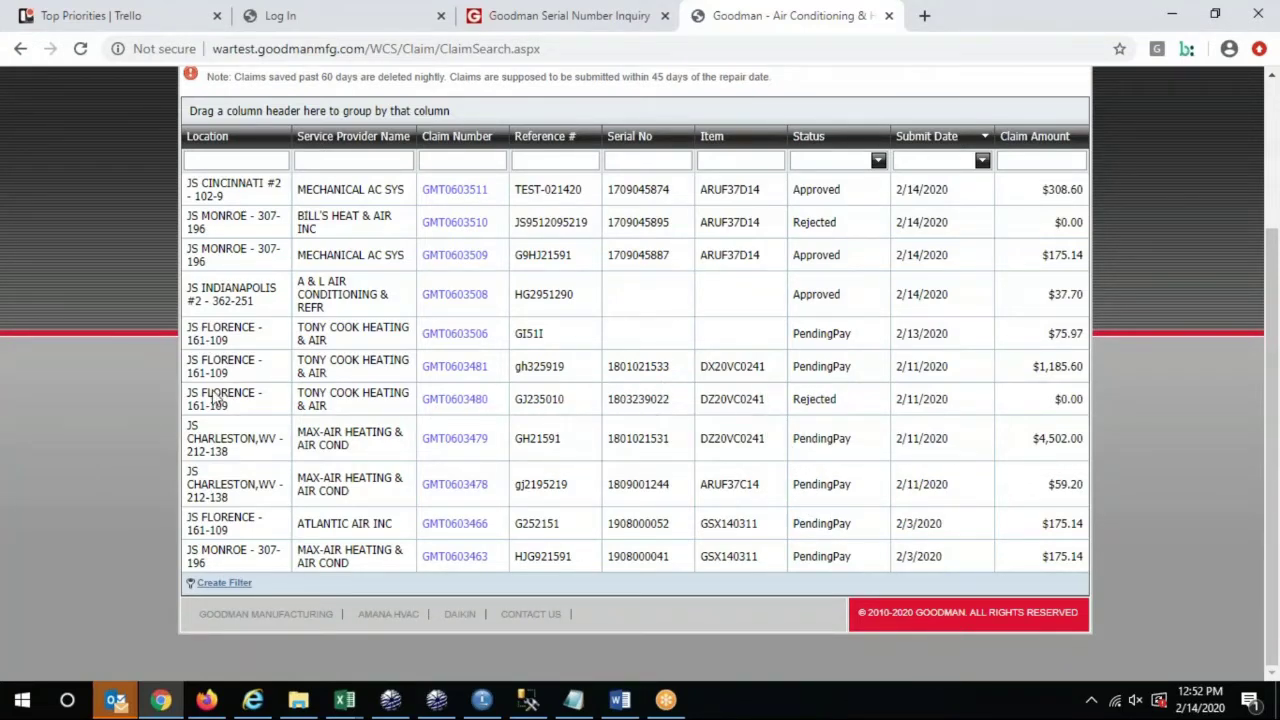
Open the rejected JS Florence unit exchange claim, examine its workflow reject reason and resubmit option, and close it
{"action": "left_click", "coordinate": [456, 403]}
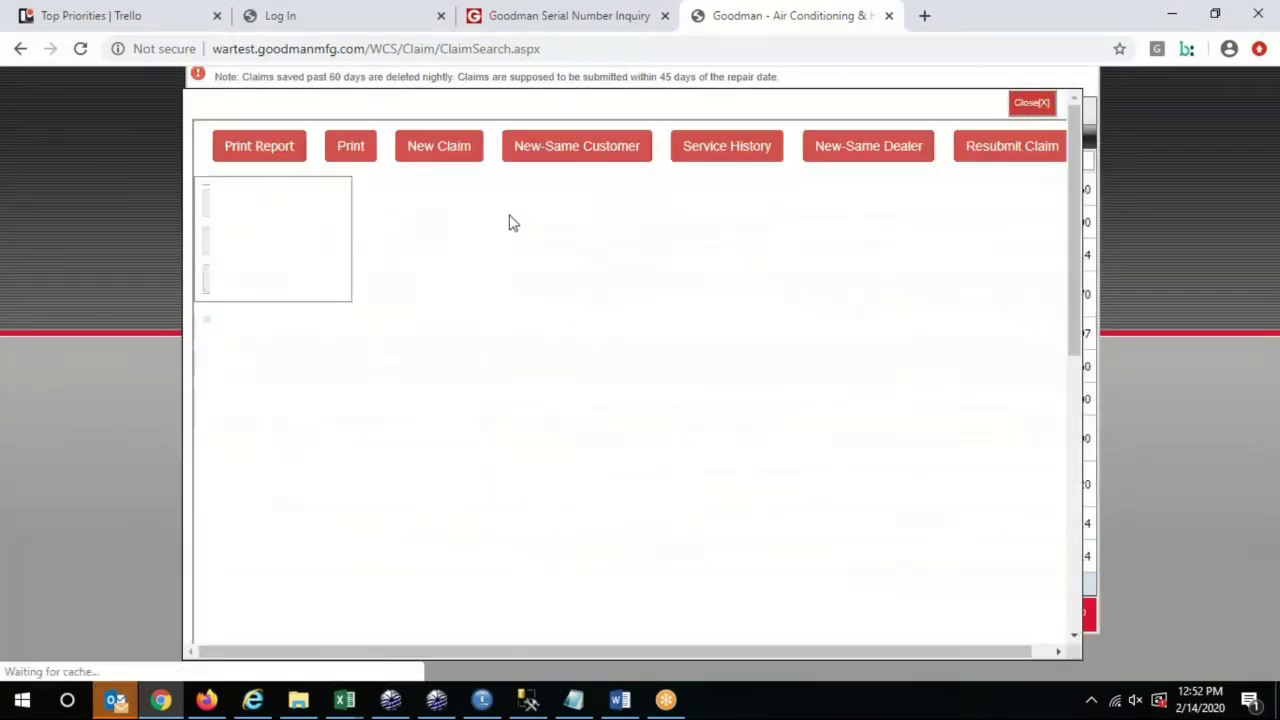
{"action": "scroll", "coordinate": [490, 287], "scroll_direction": "down", "scroll_amount": 1}
{"action": "scroll", "coordinate": [490, 287], "scroll_direction": "down", "scroll_amount": 5}
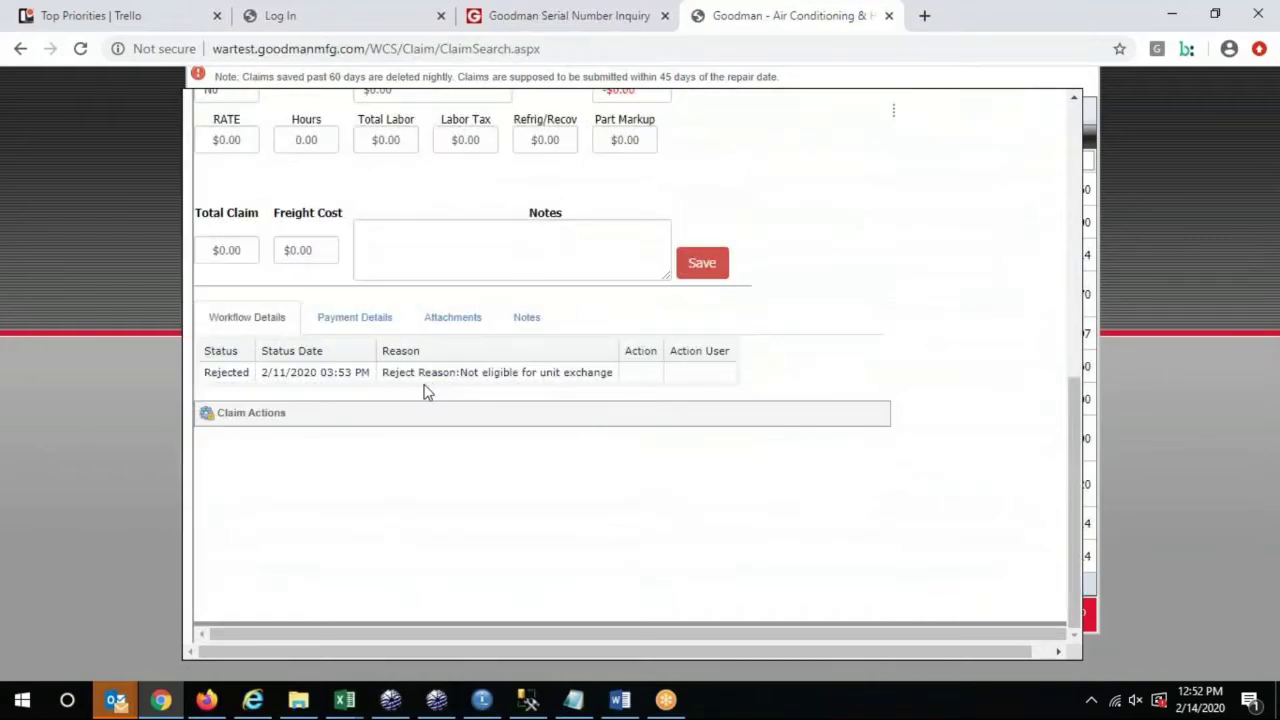
{"action": "scroll", "coordinate": [600, 390], "scroll_direction": "up", "scroll_amount": 6}
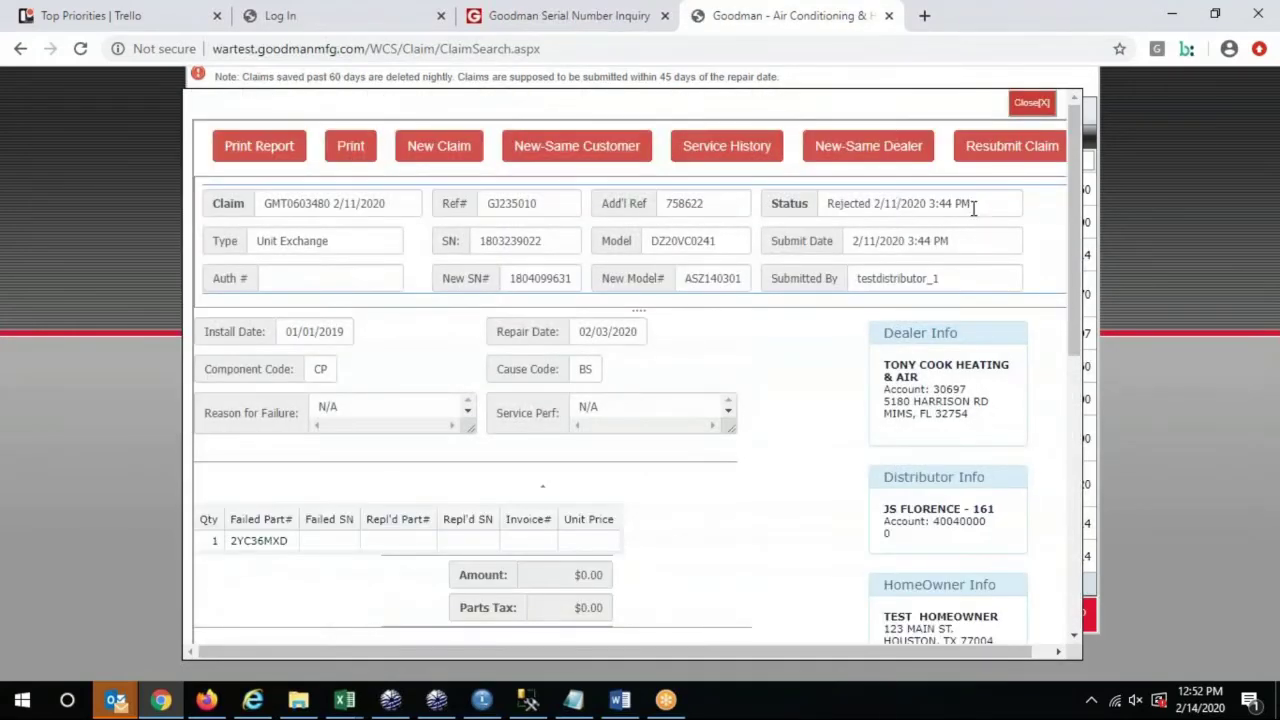
{"action": "left_click", "coordinate": [1029, 103]}
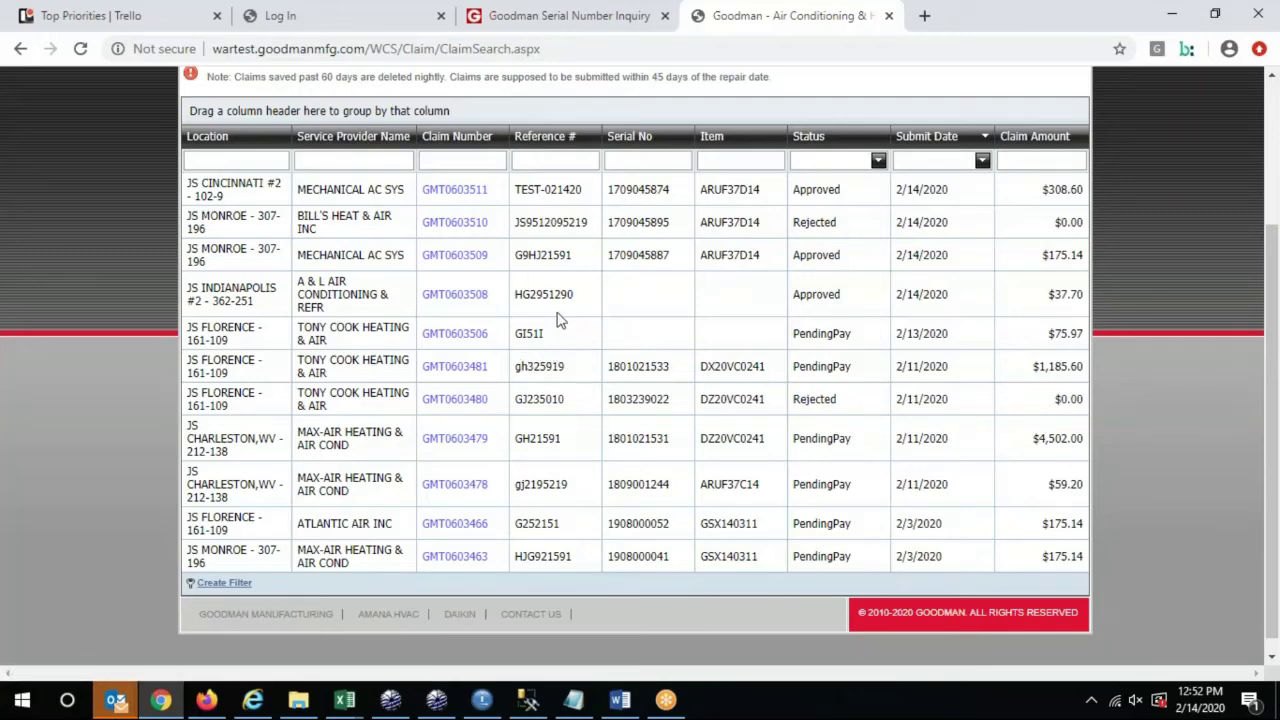
Go through the claim list's filter fields for claim number, reference number and serial number without entering a value
{"action": "scroll", "coordinate": [530, 146], "scroll_direction": "up", "scroll_amount": 3}
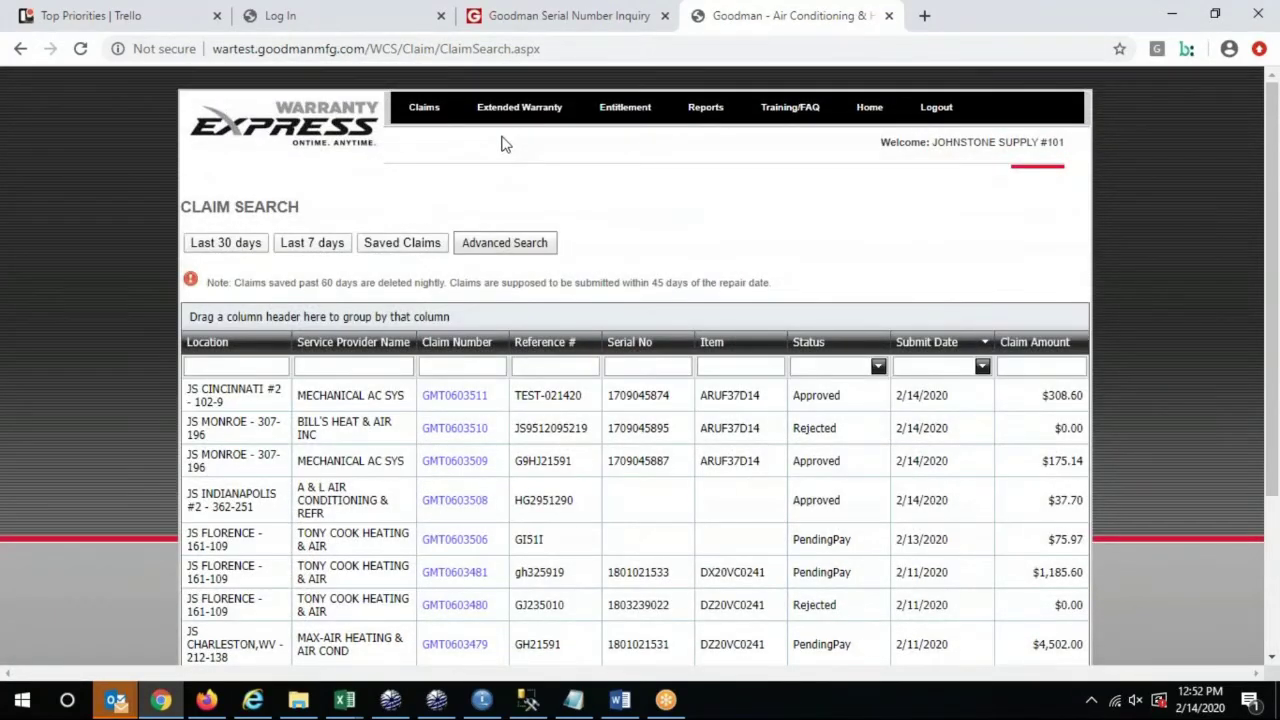
{"action": "left_click", "coordinate": [430, 365]}
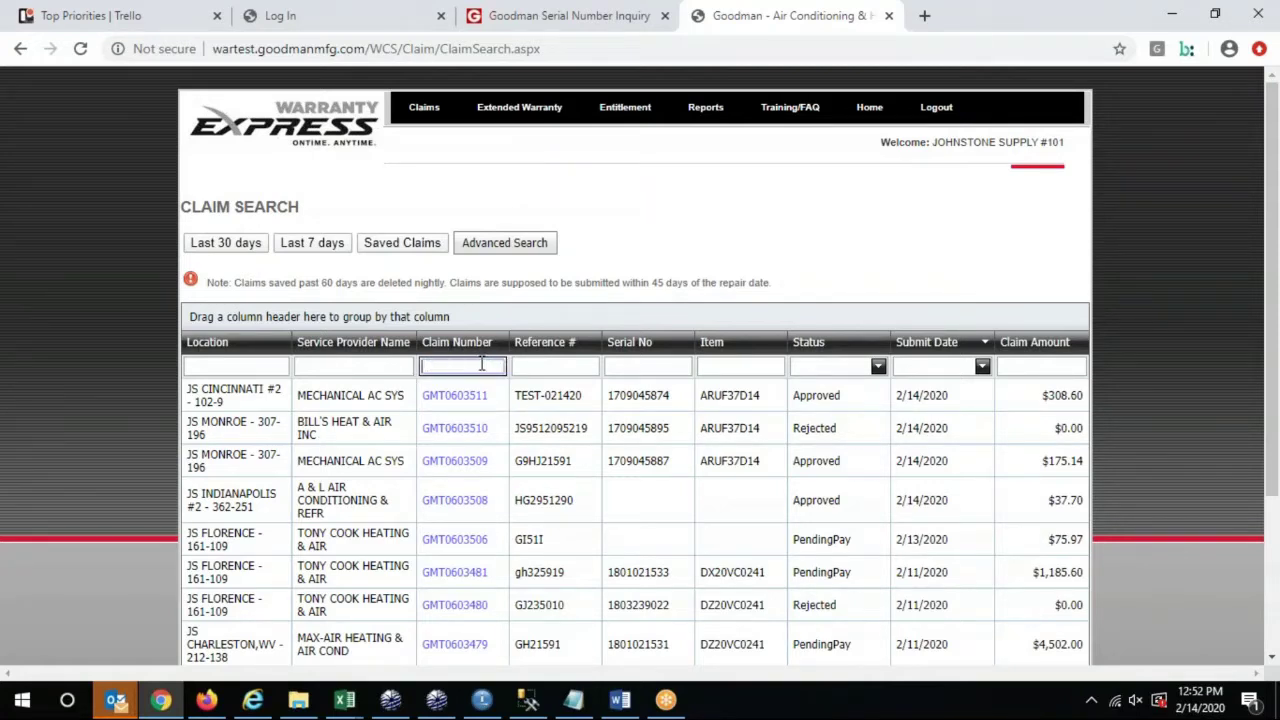
{"action": "left_click", "coordinate": [566, 368]}
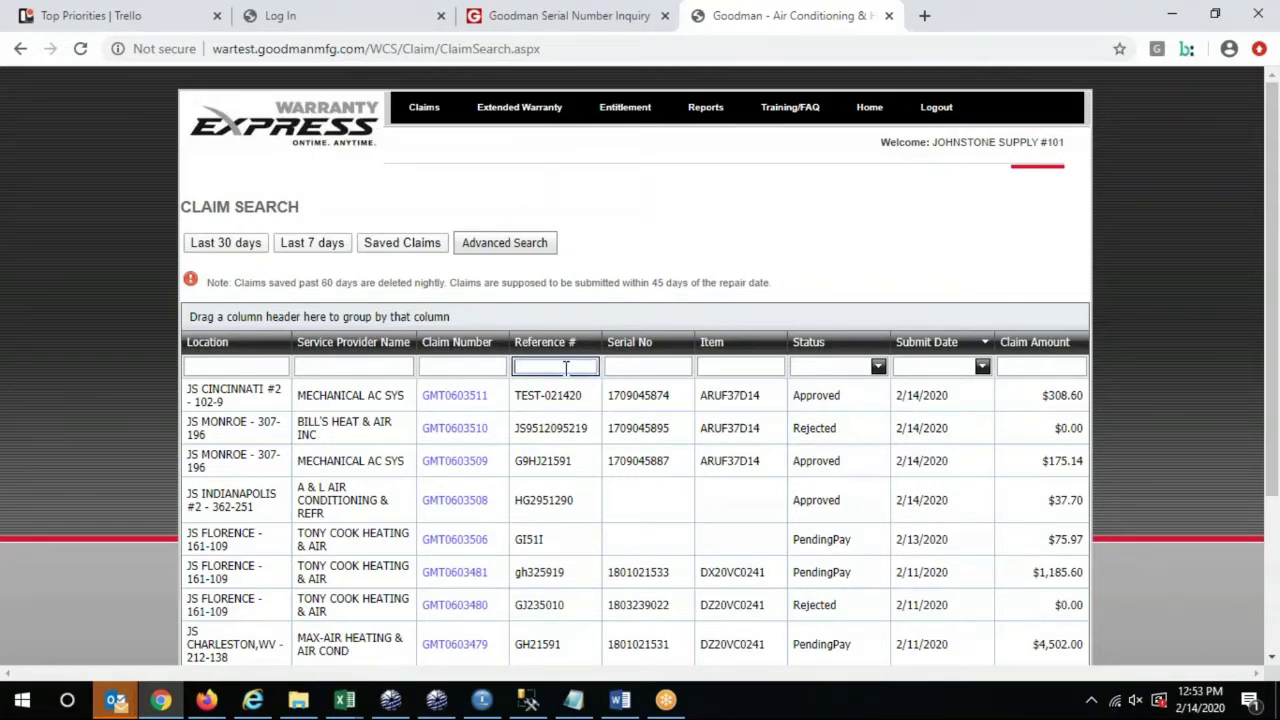
{"action": "left_click", "coordinate": [637, 368]}
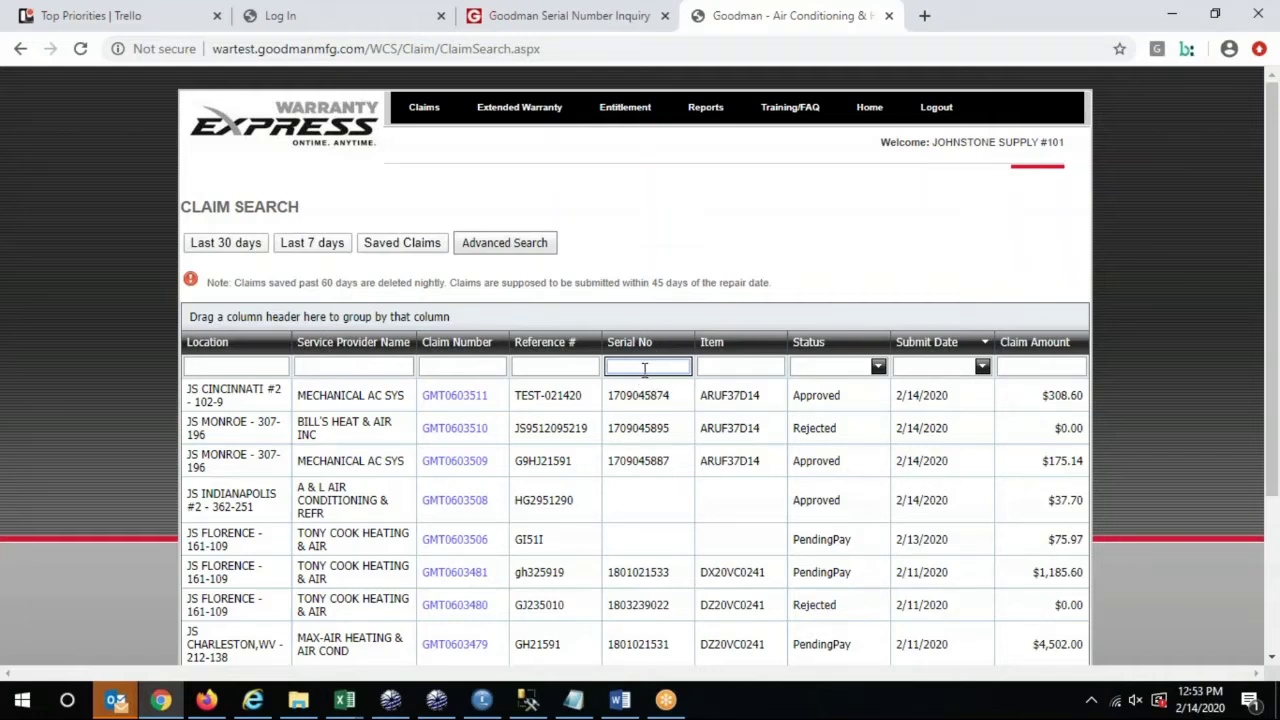
Filter the claim list by the Approved status, and switch to the list of saved claims
{"action": "left_click", "coordinate": [878, 366]}
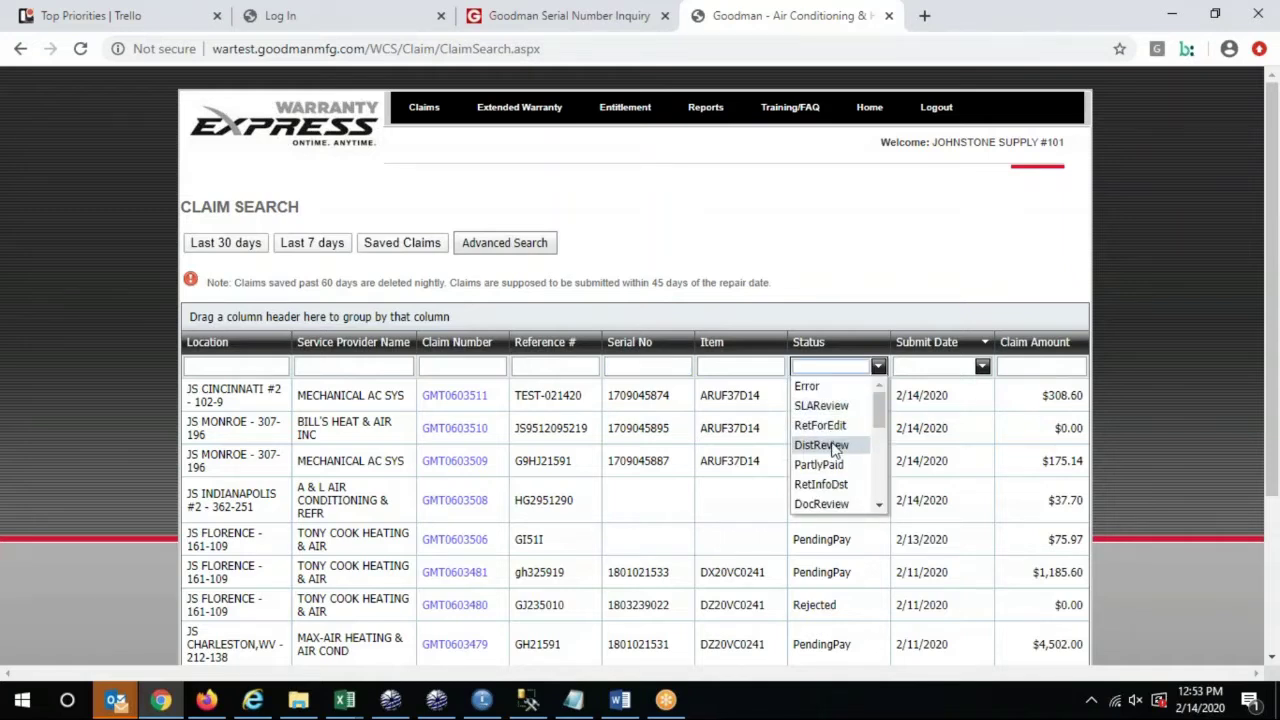
{"action": "scroll", "coordinate": [834, 451], "scroll_direction": "down", "scroll_amount": 3}
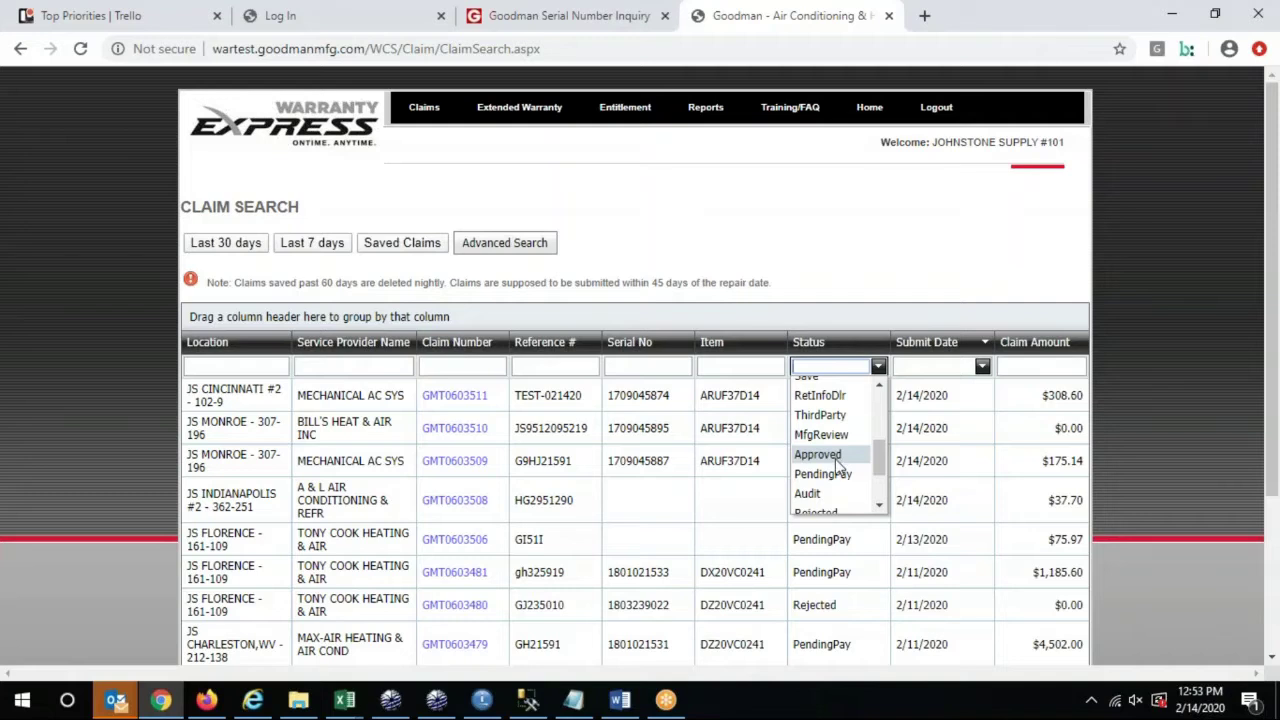
{"action": "left_click", "coordinate": [836, 458]}
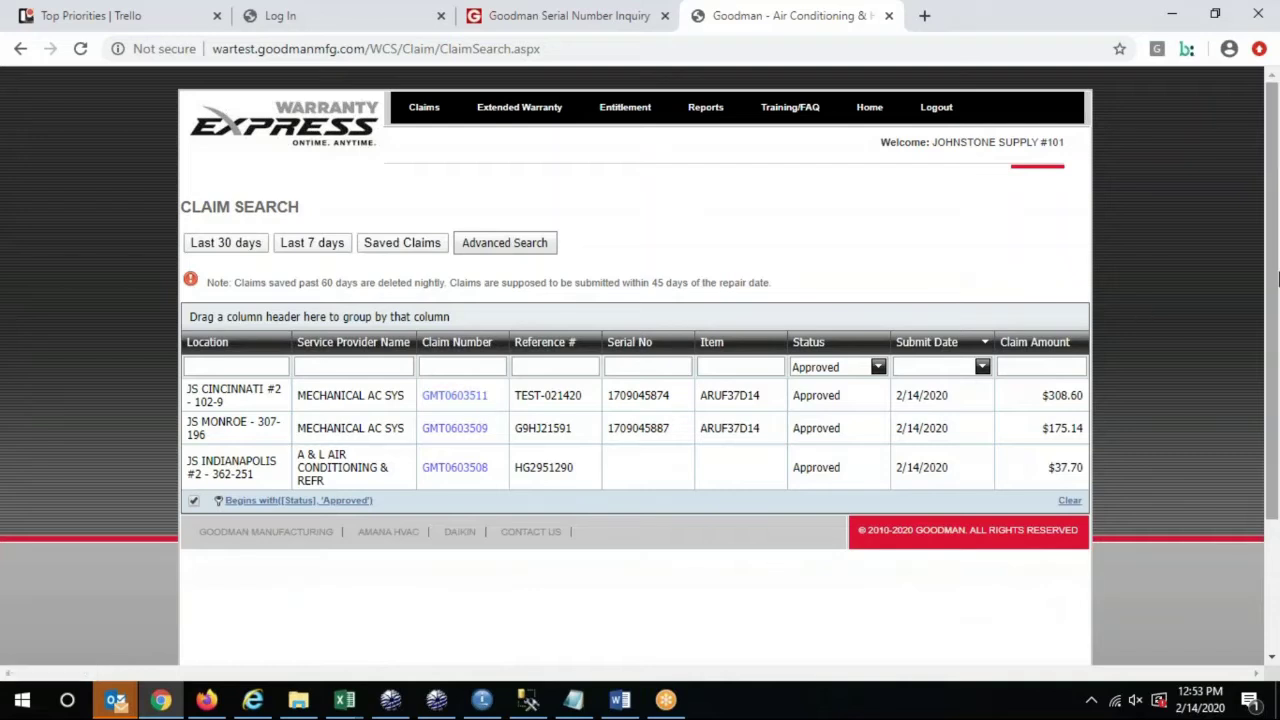
{"action": "left_click", "coordinate": [402, 245]}
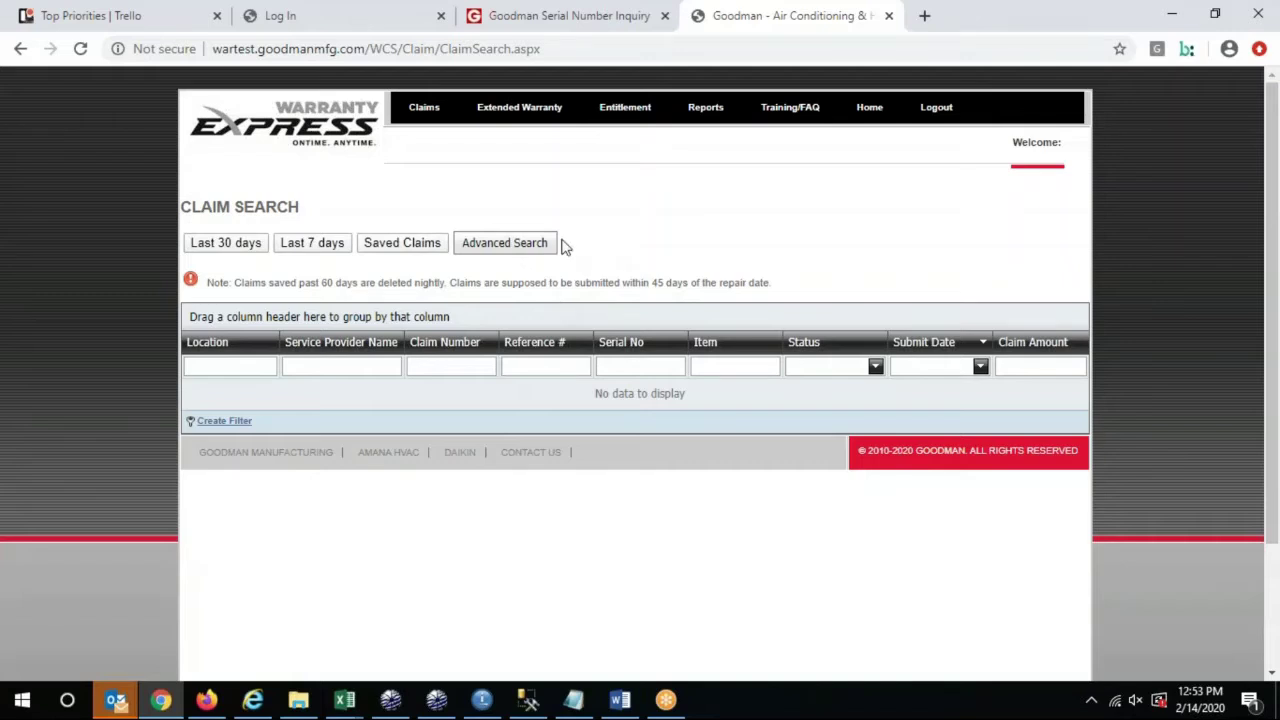
Open the Entitlement Lookup page and check the Notepad testing notes for the parts and labor entitlement claim
{"action": "left_click", "coordinate": [607, 107]}
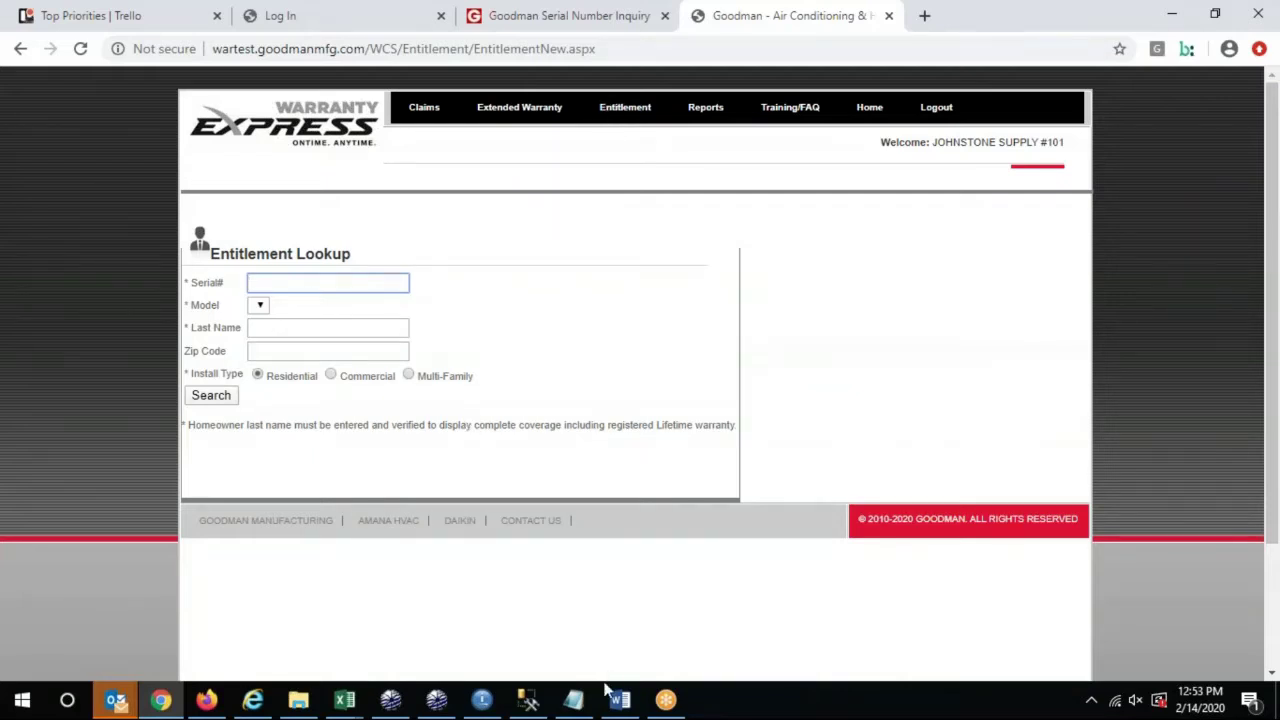
{"action": "left_click", "coordinate": [573, 700]}
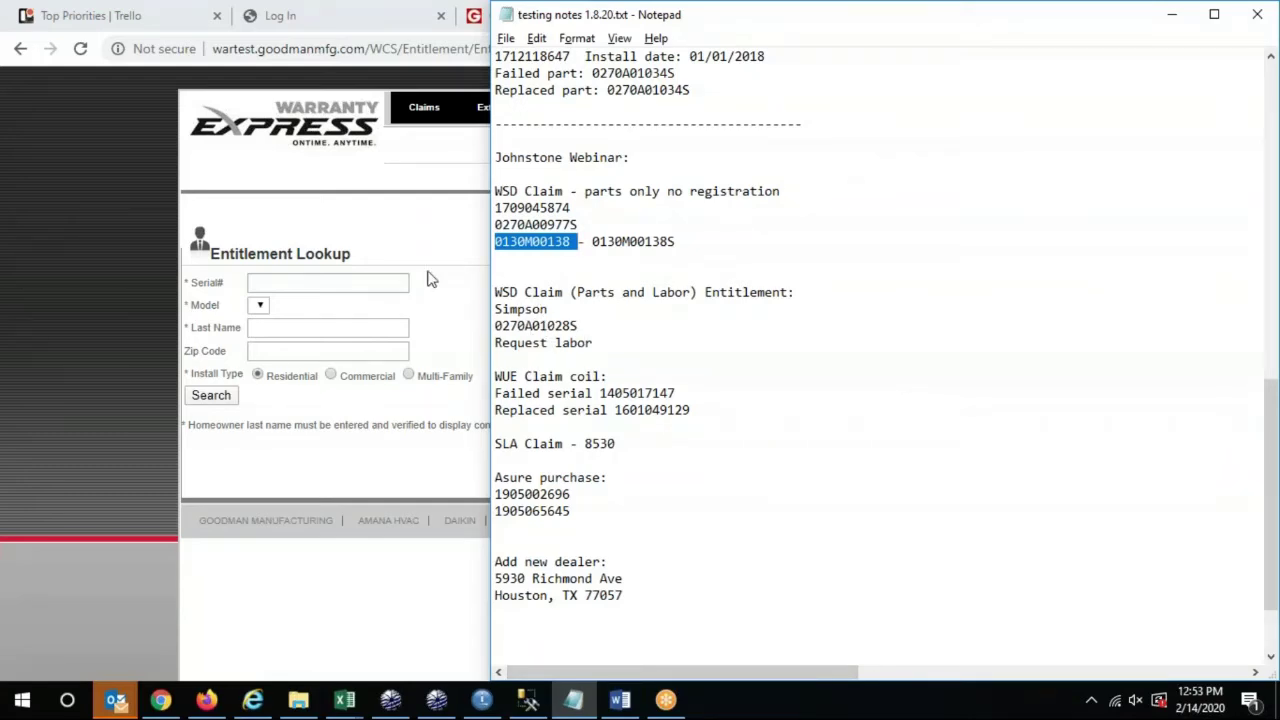
{"action": "left_click", "coordinate": [422, 227]}
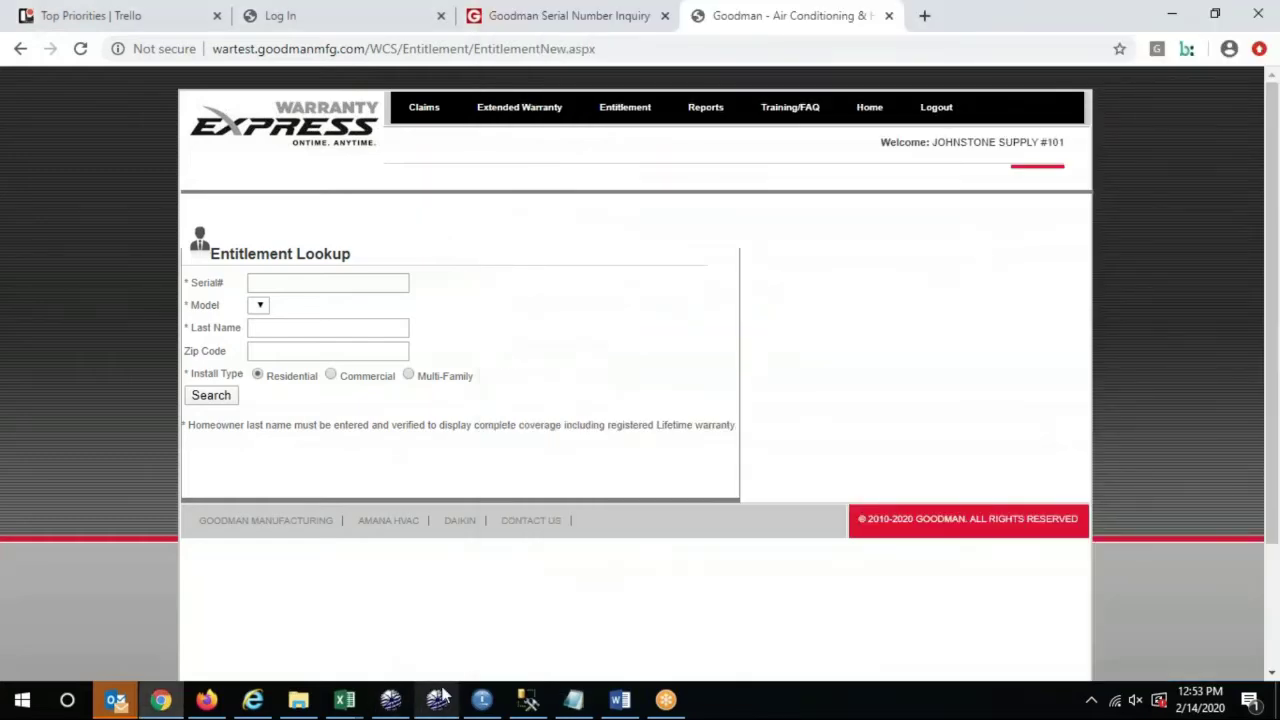
Switch to SM-Plus Enterprise and look through the open Units forms for the ARUF37D14 air handler records
{"action": "mouse_move", "coordinate": [436, 700]}
{"action": "left_click", "coordinate": [432, 628]}
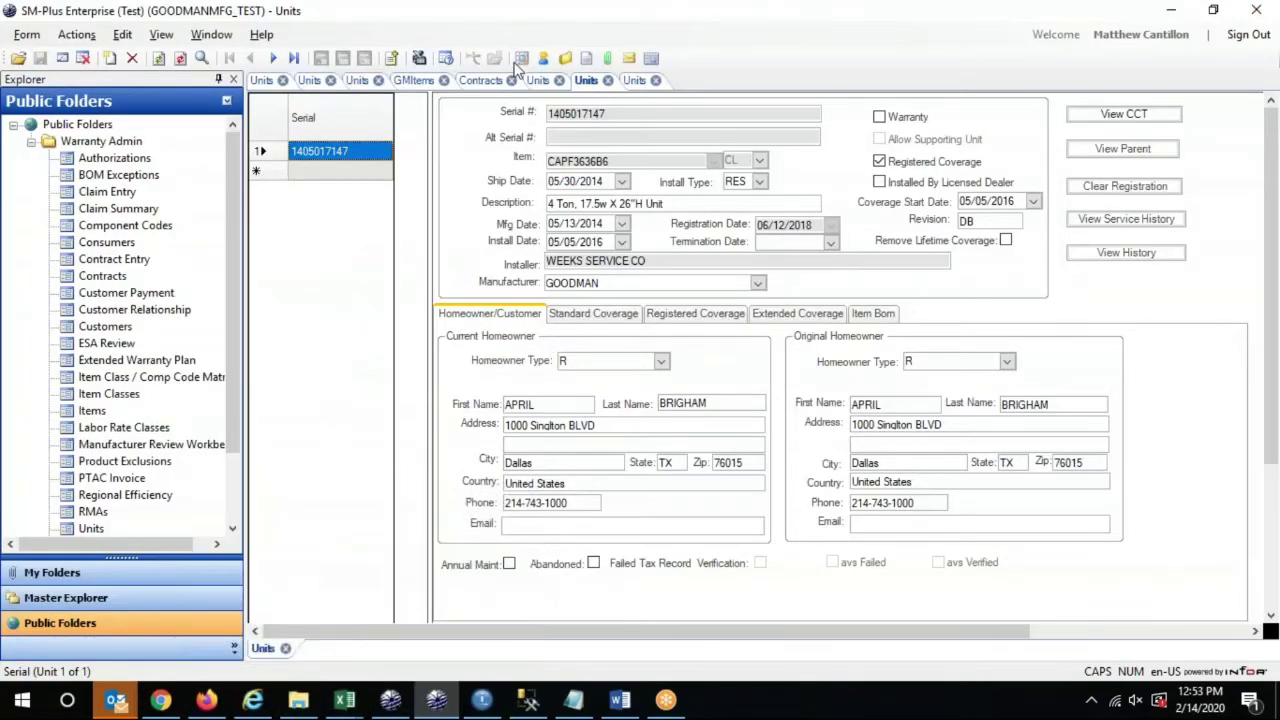
{"action": "left_click", "coordinate": [634, 81]}
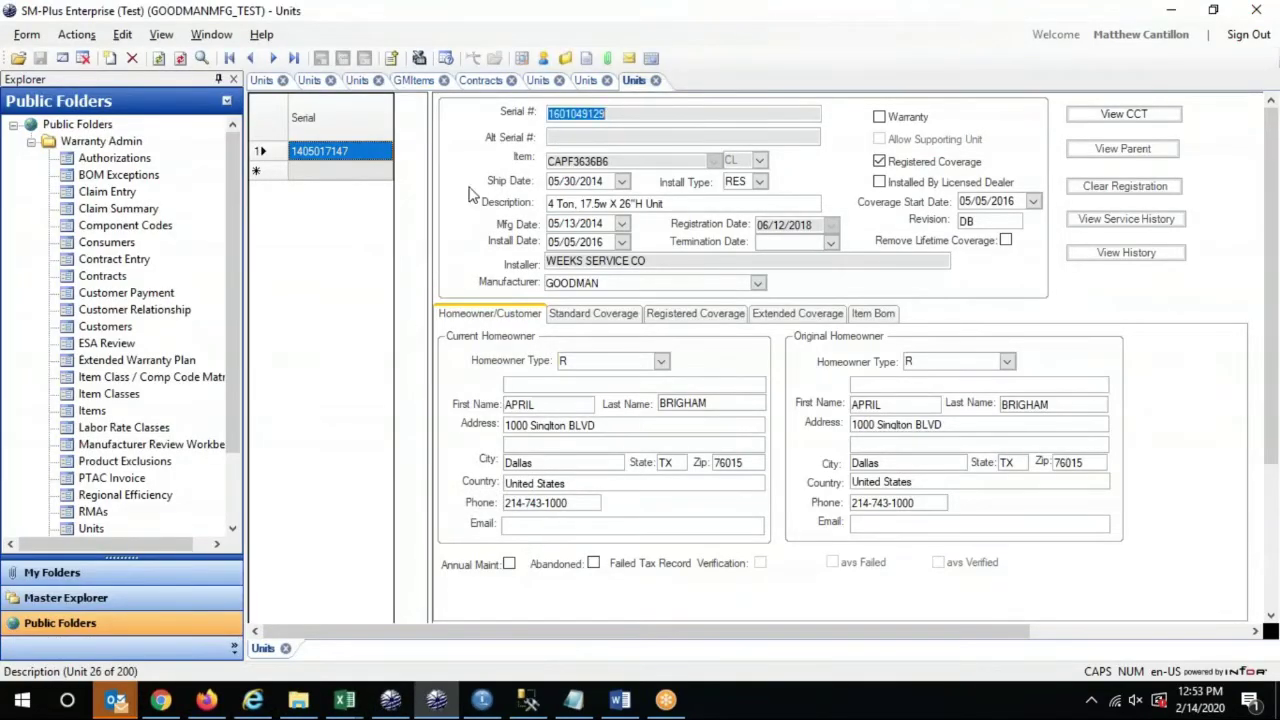
{"action": "left_click", "coordinate": [538, 81]}
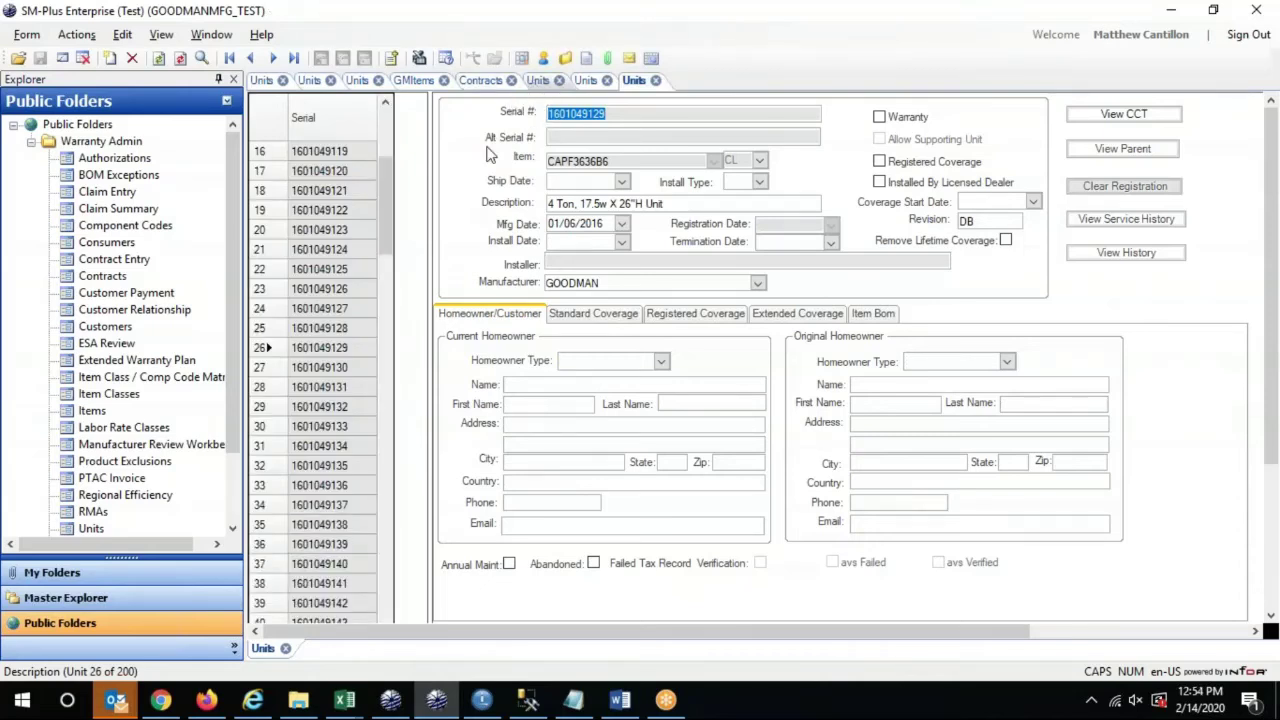
{"action": "left_click", "coordinate": [362, 80]}
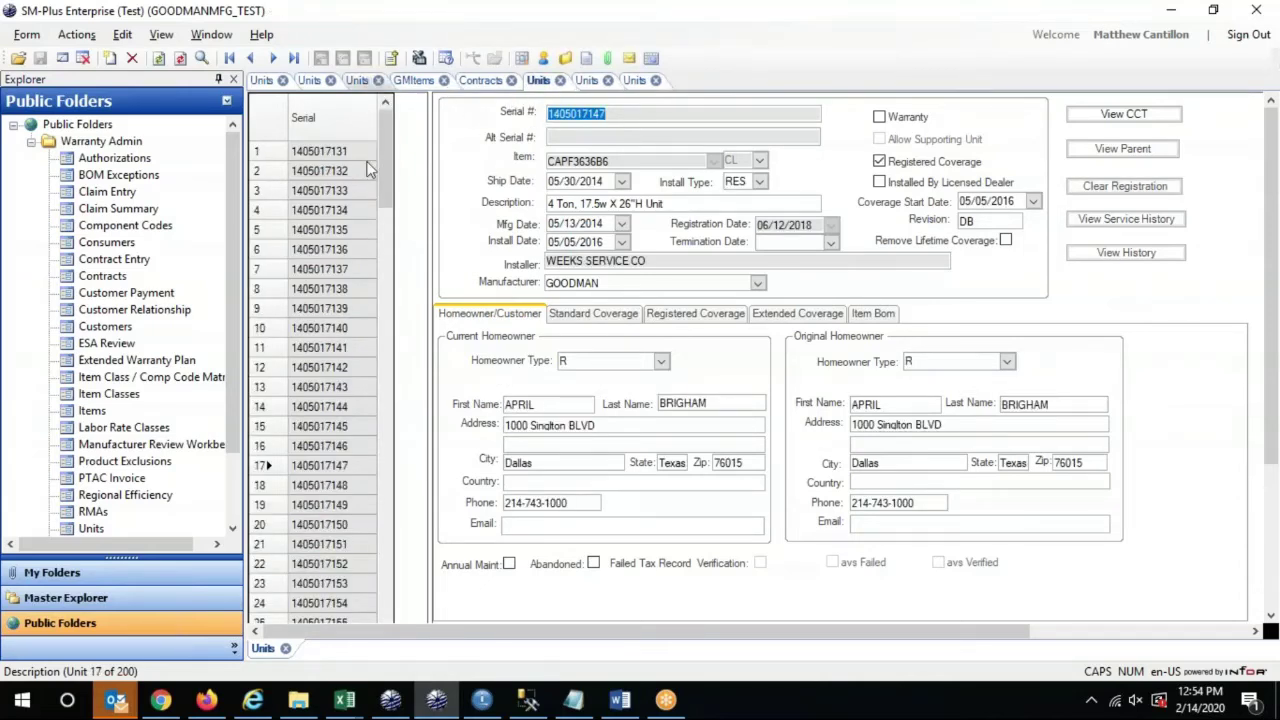
{"action": "left_click", "coordinate": [312, 80]}
{"action": "left_click", "coordinate": [263, 81]}
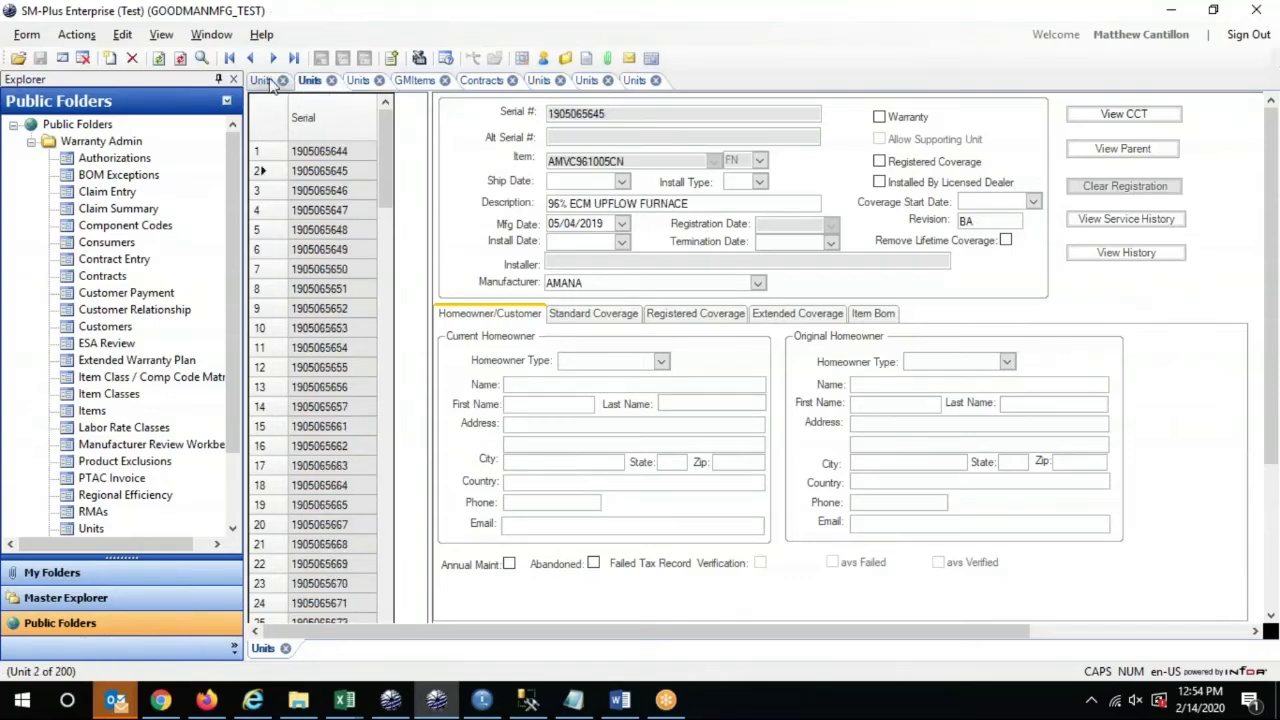
{"action": "left_click", "coordinate": [470, 318]}
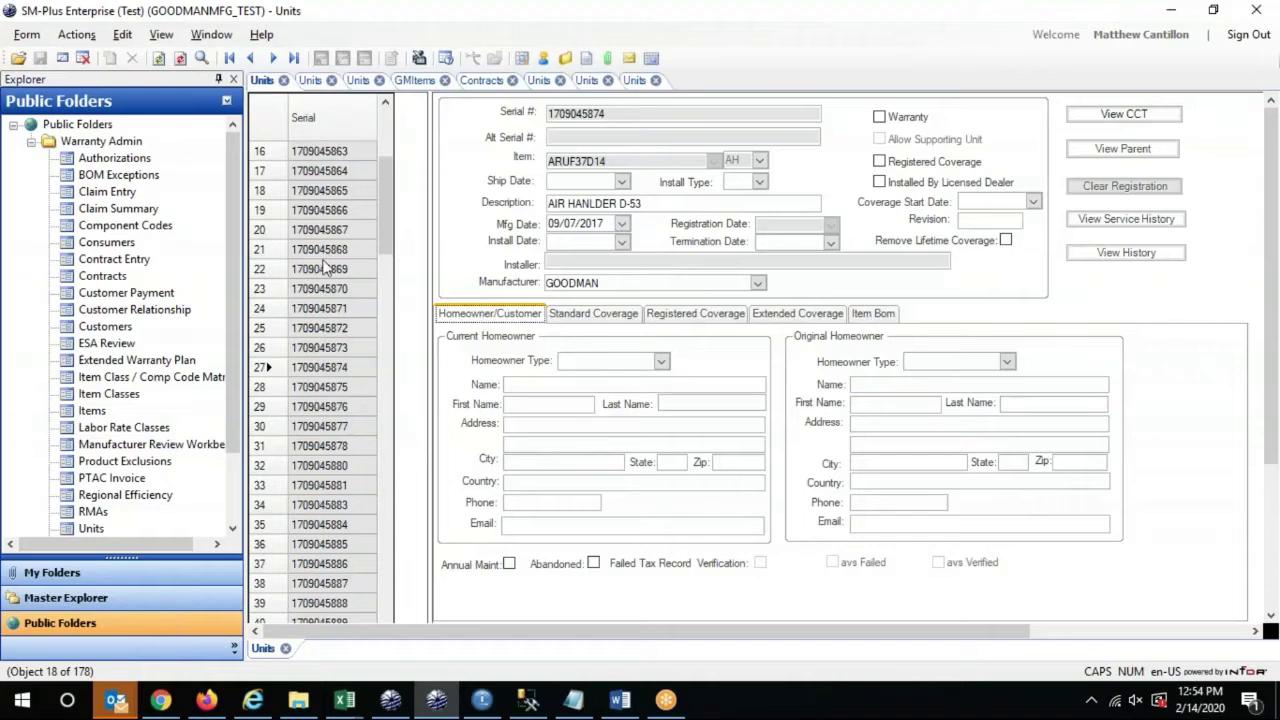
{"action": "scroll", "coordinate": [326, 270], "scroll_direction": "up", "scroll_amount": 5}
{"action": "left_click", "coordinate": [327, 155]}
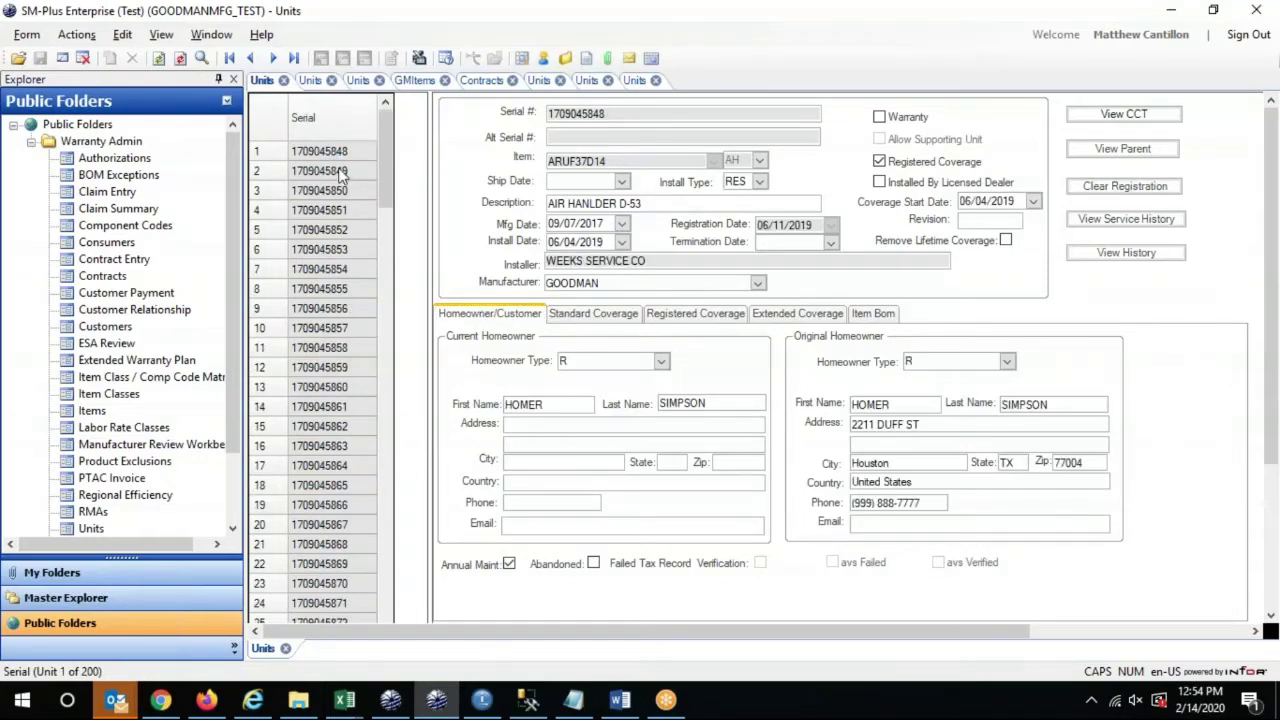
{"action": "left_click", "coordinate": [627, 114]}
{"action": "key", "text": "ctrl+c"}
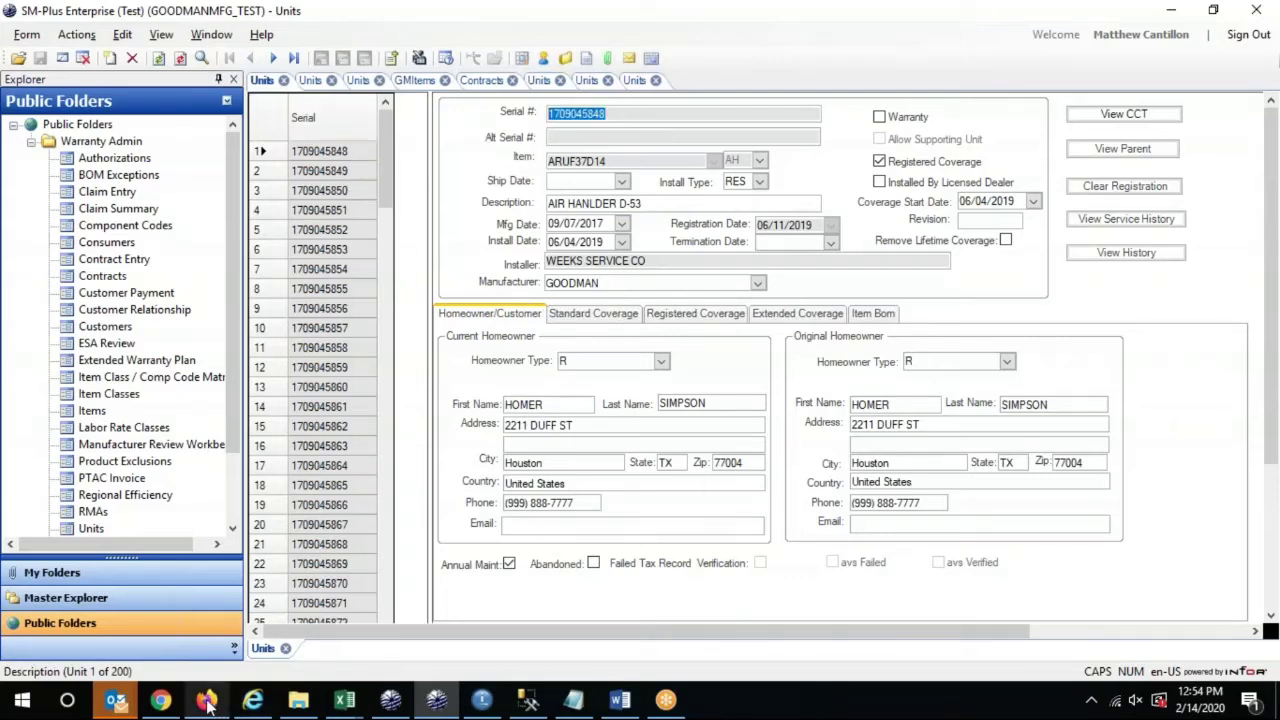
{"action": "mouse_move", "coordinate": [163, 705]}
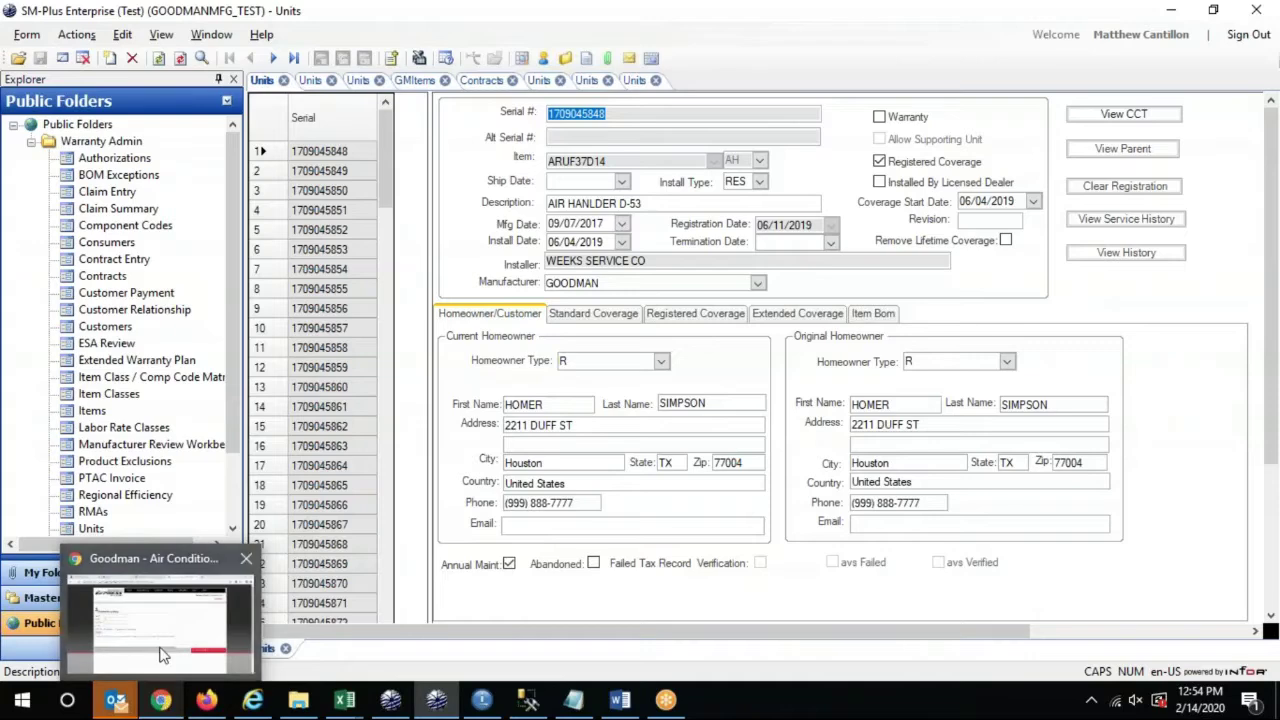
{"action": "left_click", "coordinate": [164, 662]}
{"action": "left_click", "coordinate": [331, 280]}
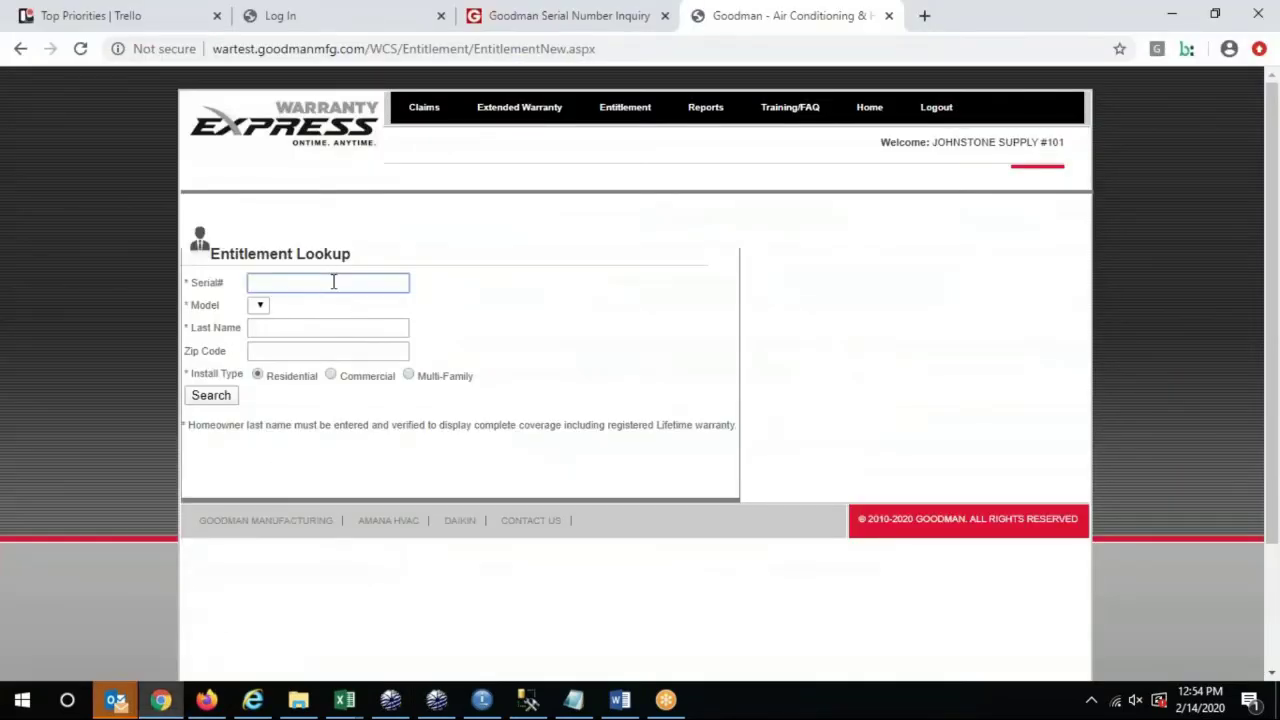
{"action": "key", "text": "ctrl+v"}
{"action": "left_click", "coordinate": [345, 313]}
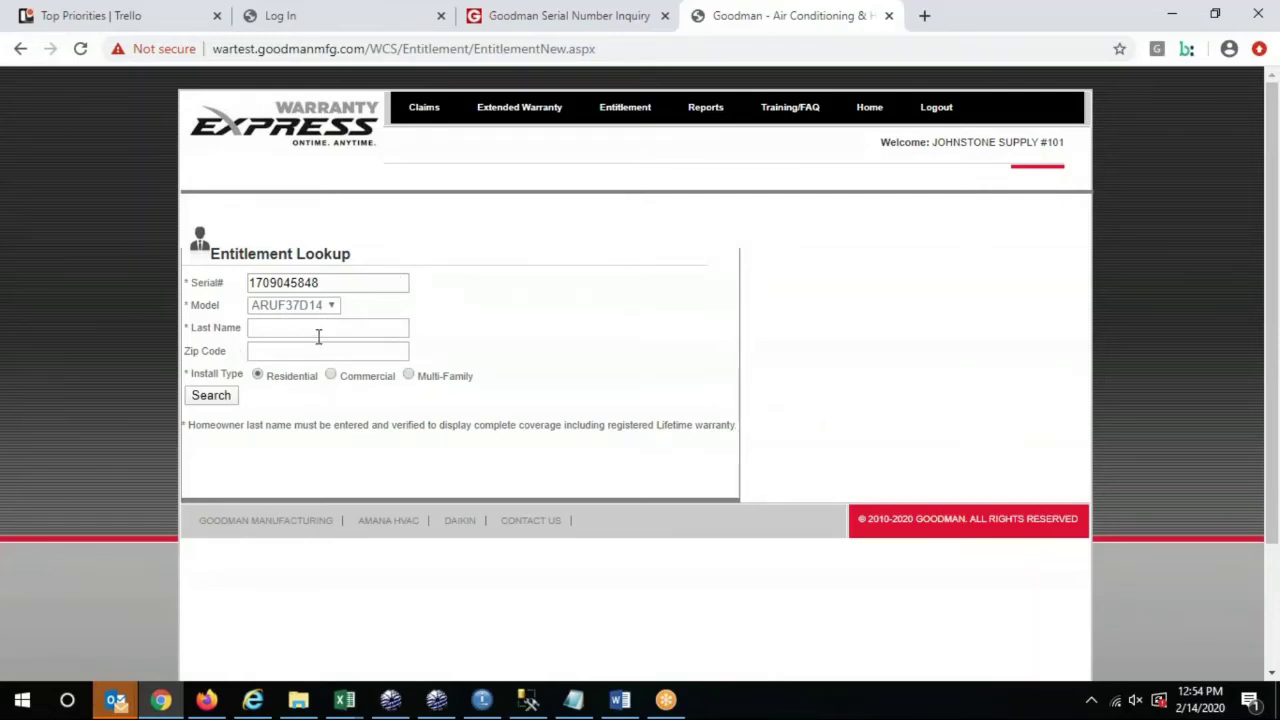
{"action": "left_click", "coordinate": [322, 324]}
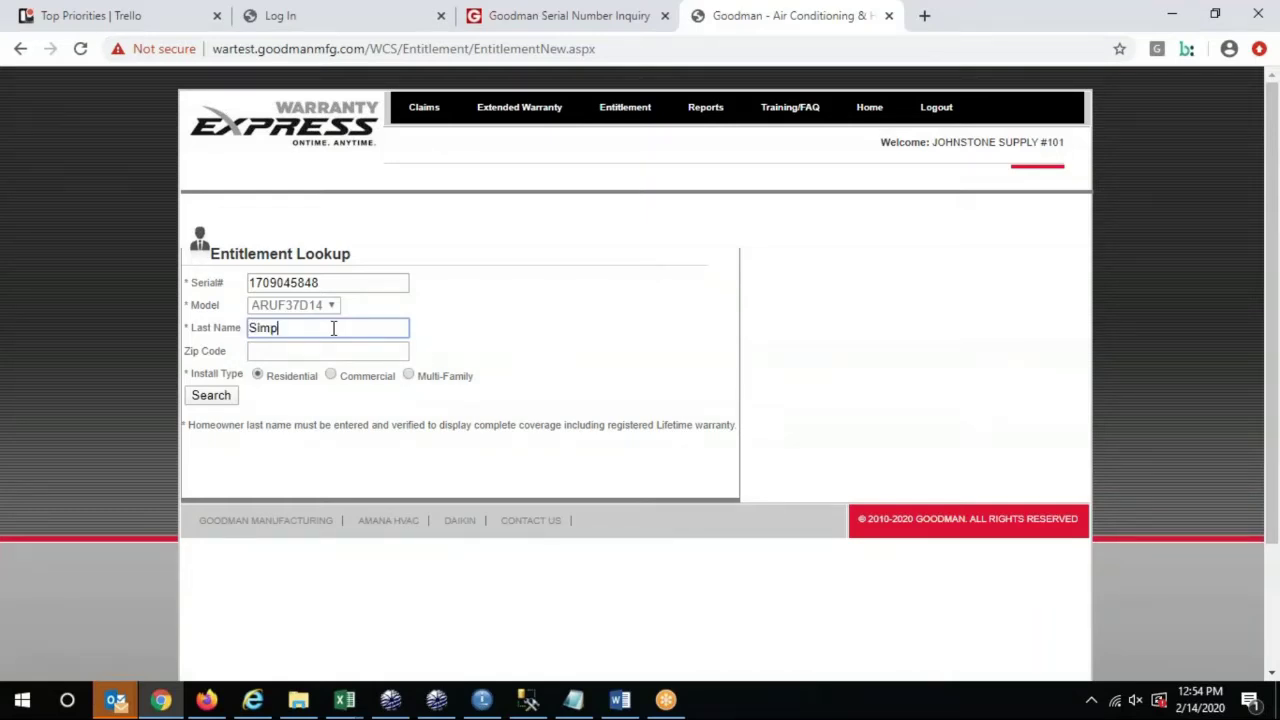
{"action": "left_click", "coordinate": [228, 400]}
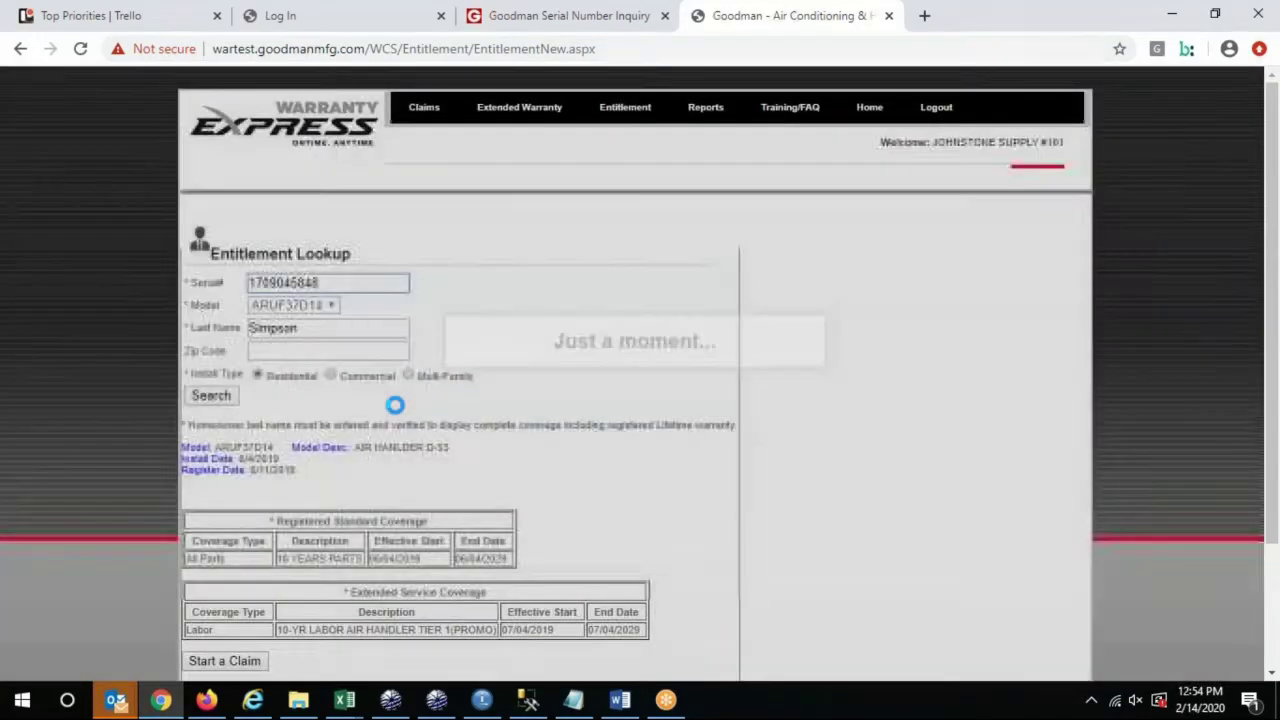
{"action": "scroll", "coordinate": [400, 415], "scroll_direction": "down", "scroll_amount": 3}
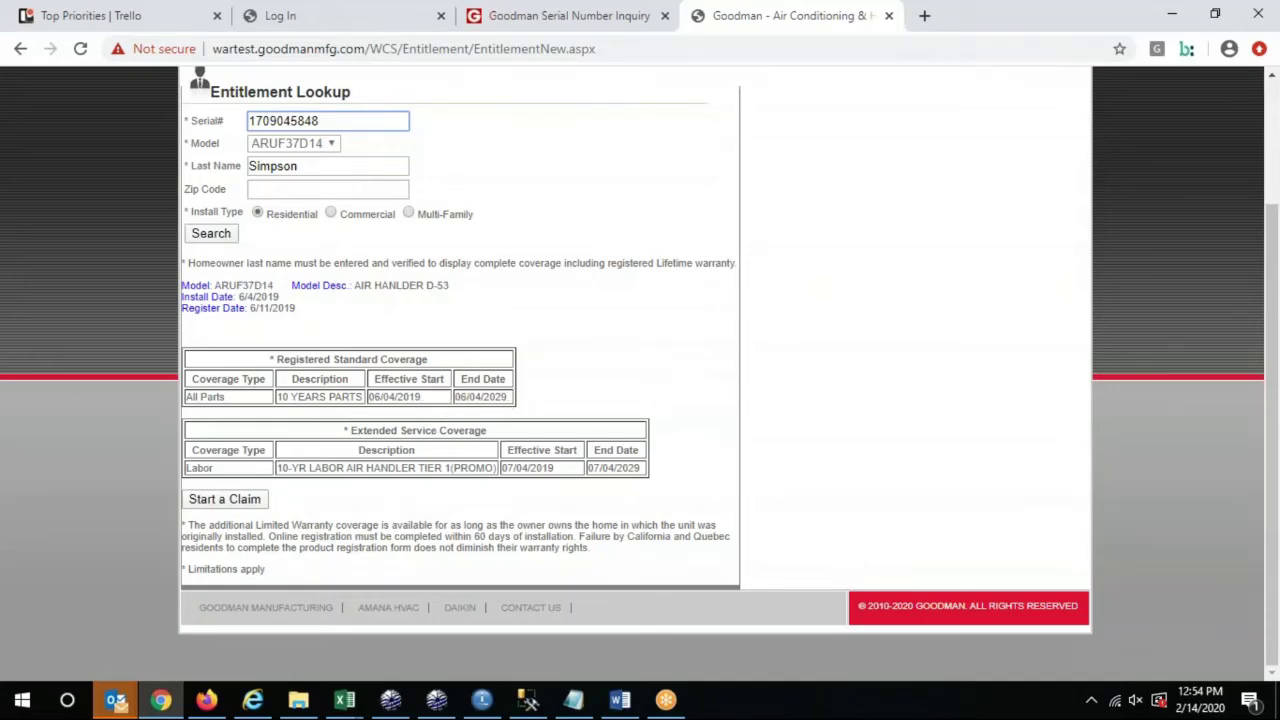
{"action": "scroll", "coordinate": [530, 467], "scroll_direction": "up", "scroll_amount": 1}
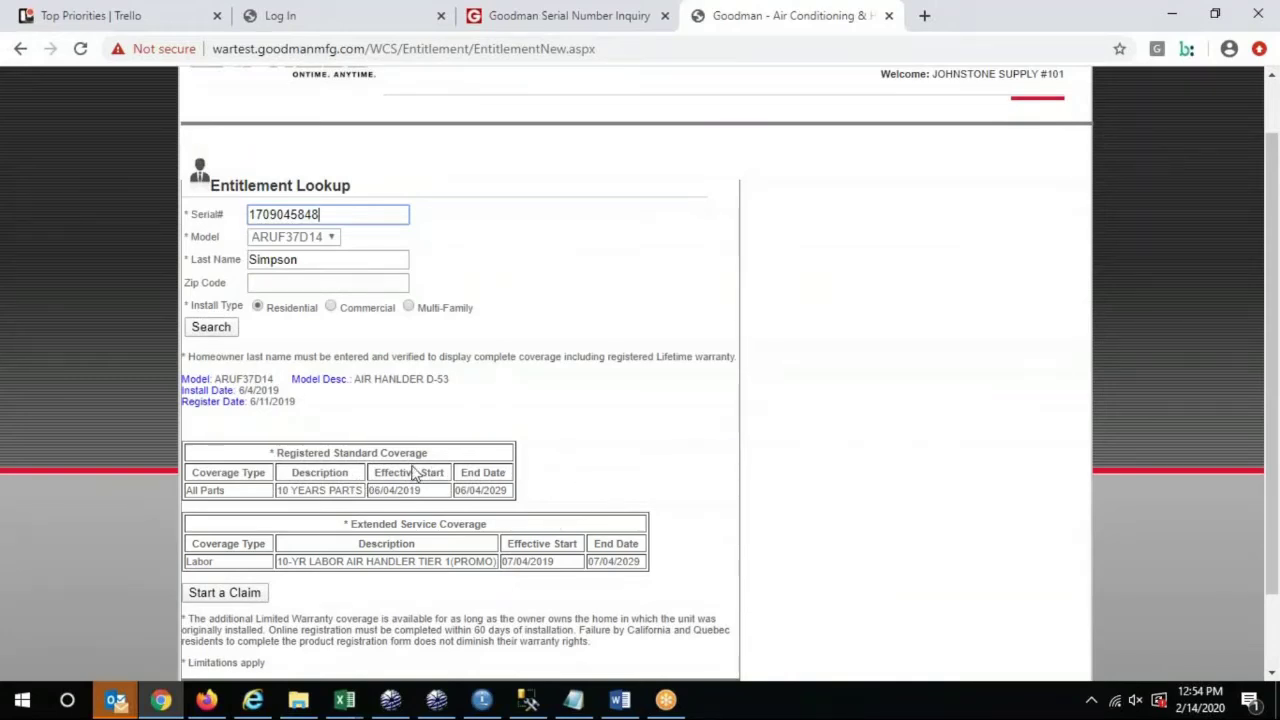
{"action": "scroll", "coordinate": [258, 320], "scroll_direction": "down", "scroll_amount": 1}
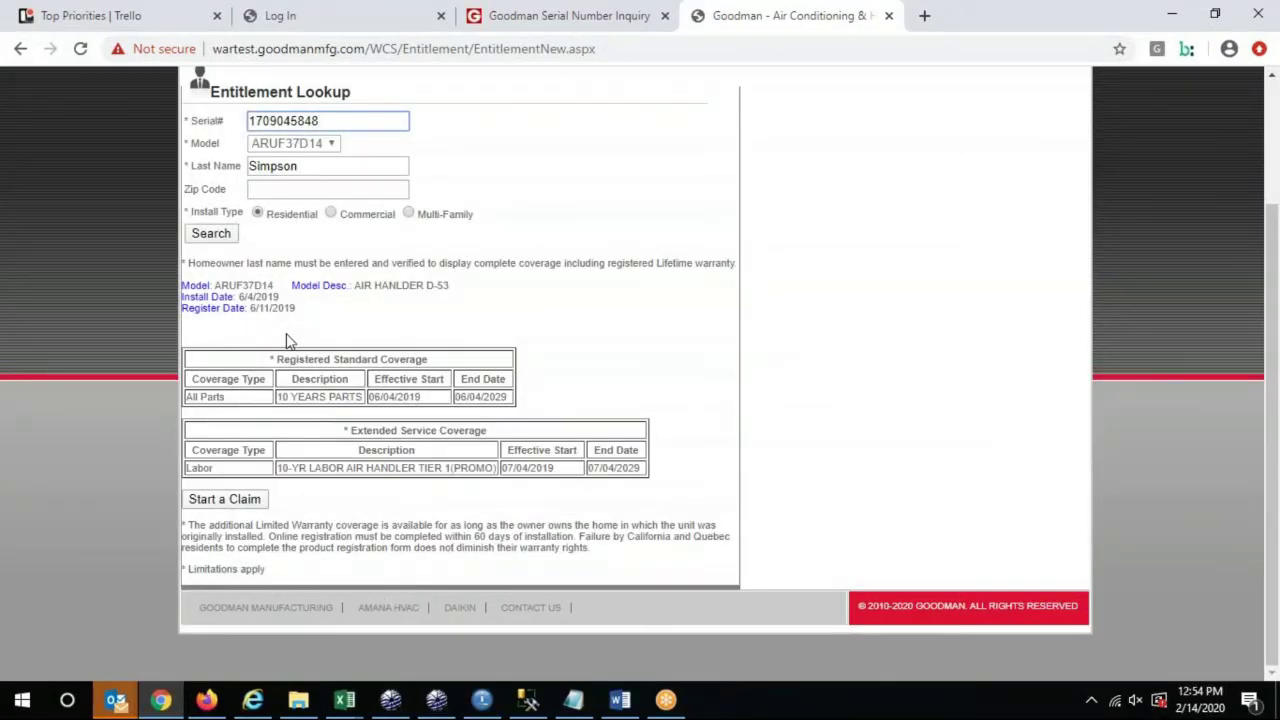
{"action": "scroll", "coordinate": [420, 482], "scroll_direction": "up", "scroll_amount": 2}
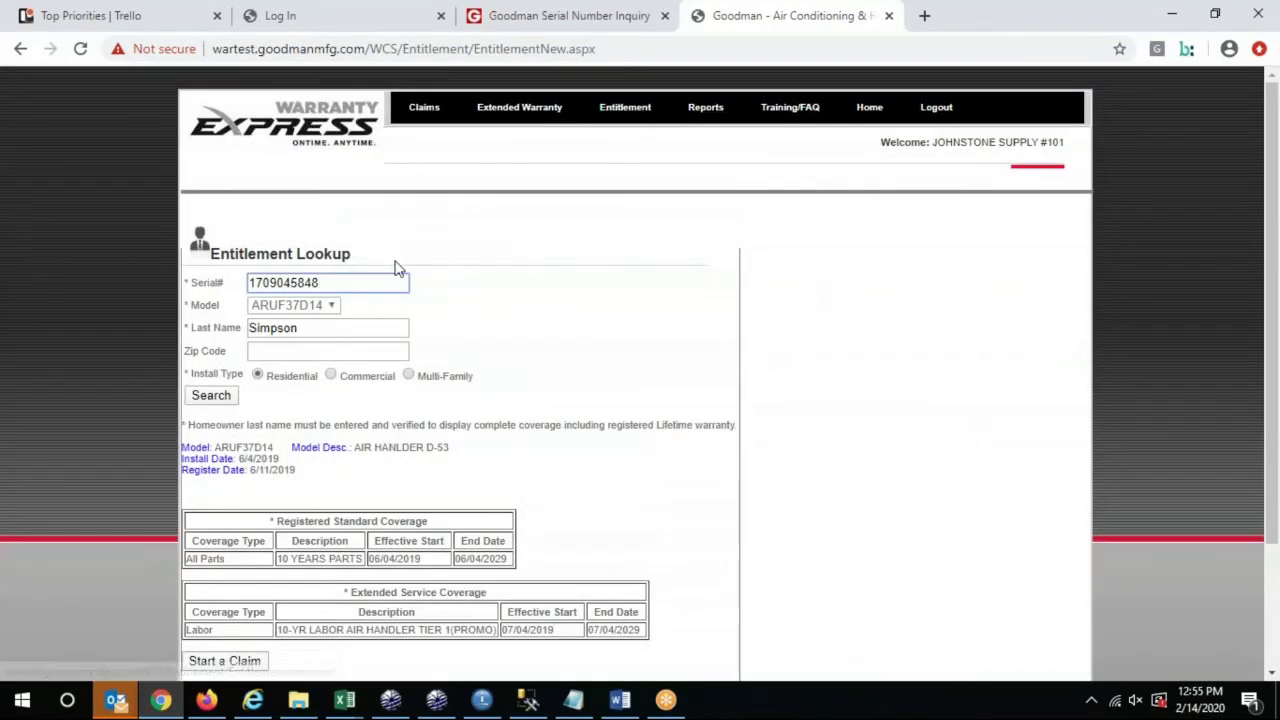
{"action": "scroll", "coordinate": [300, 400], "scroll_direction": "down", "scroll_amount": 2}
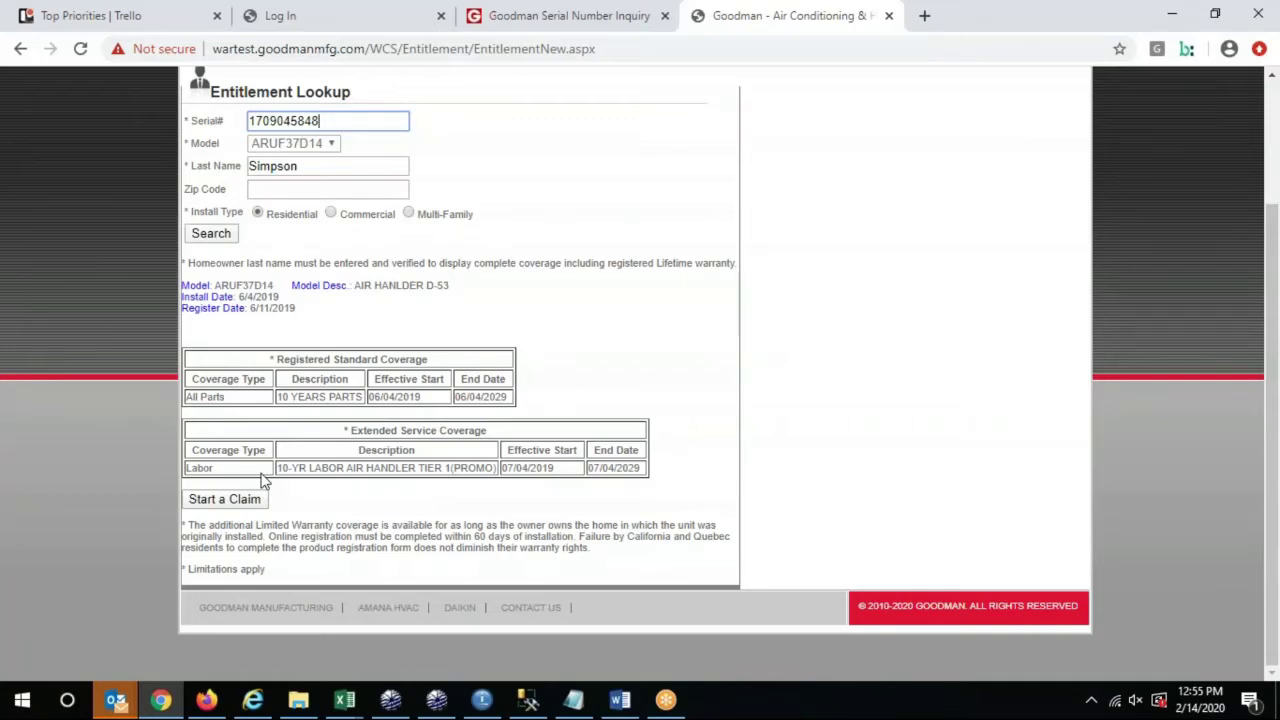
{"action": "scroll", "coordinate": [337, 378], "scroll_direction": "up", "scroll_amount": 1}
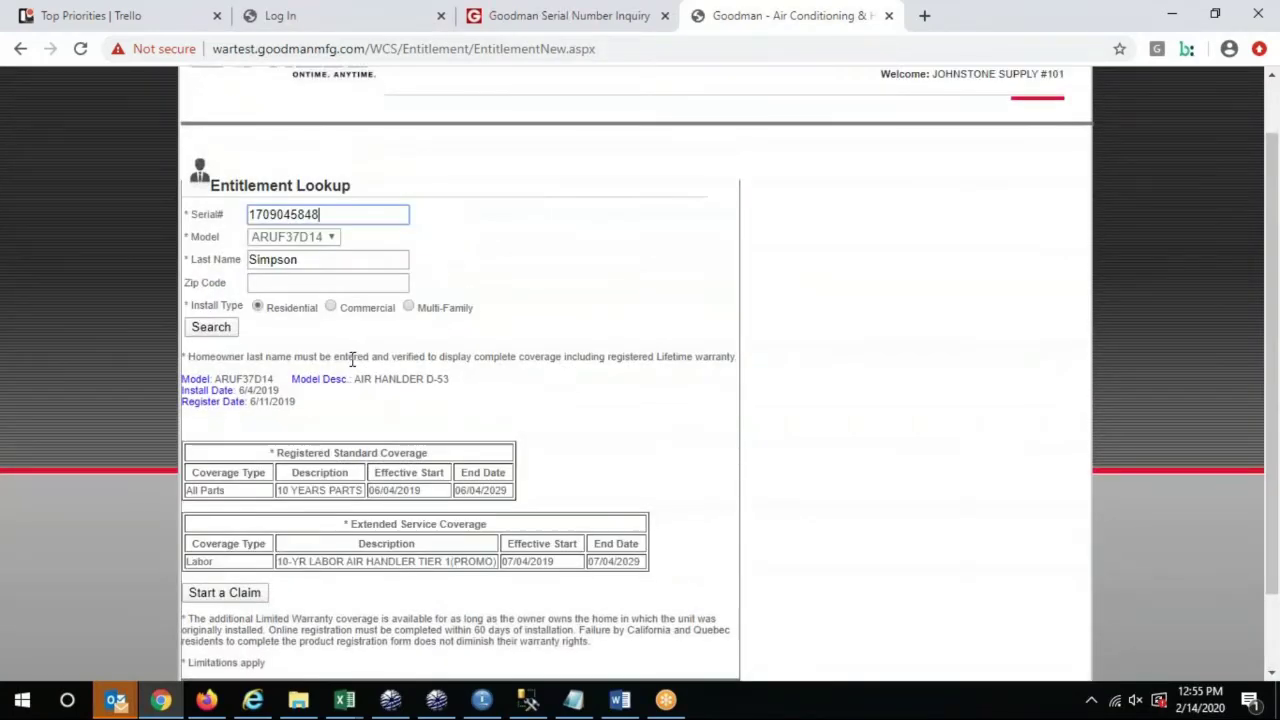
Repeat the entitlement lookup with a last name that does not match the homeowner, and check the standard coverage dates
{"action": "double_click", "coordinate": [317, 262]}
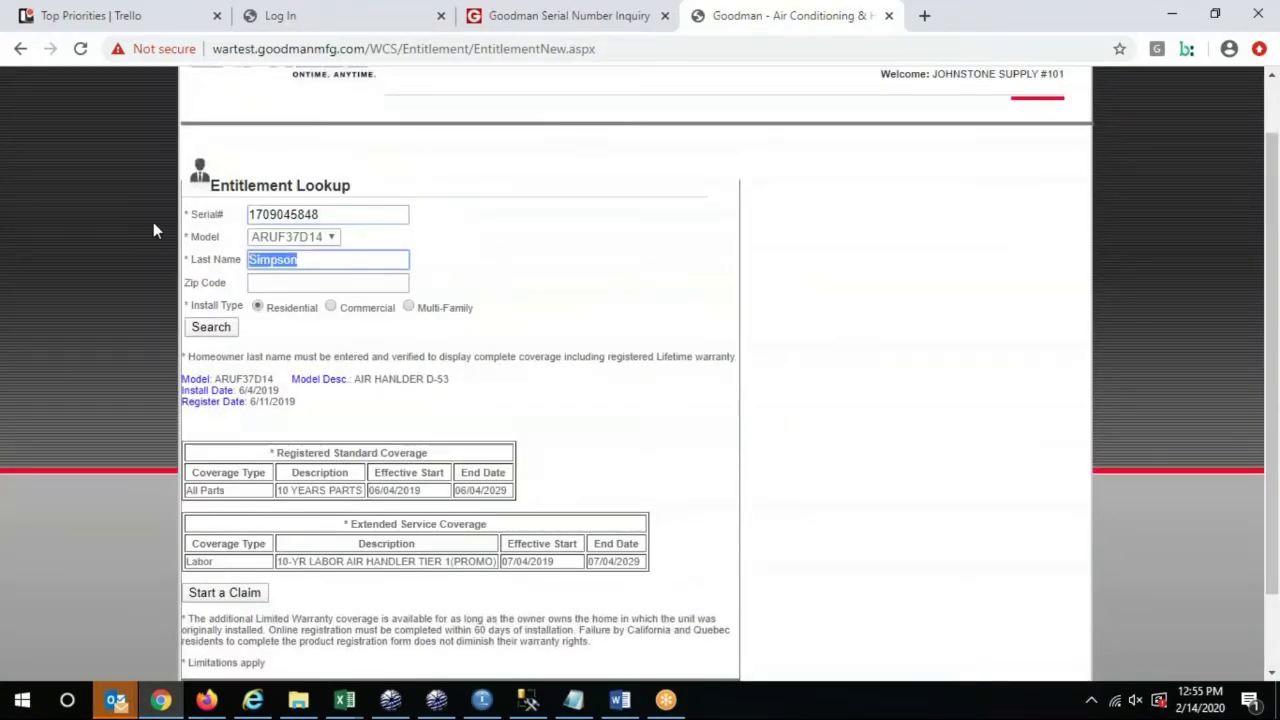
{"action": "type", "text": "Jones"}
{"action": "key", "text": "Tab"}
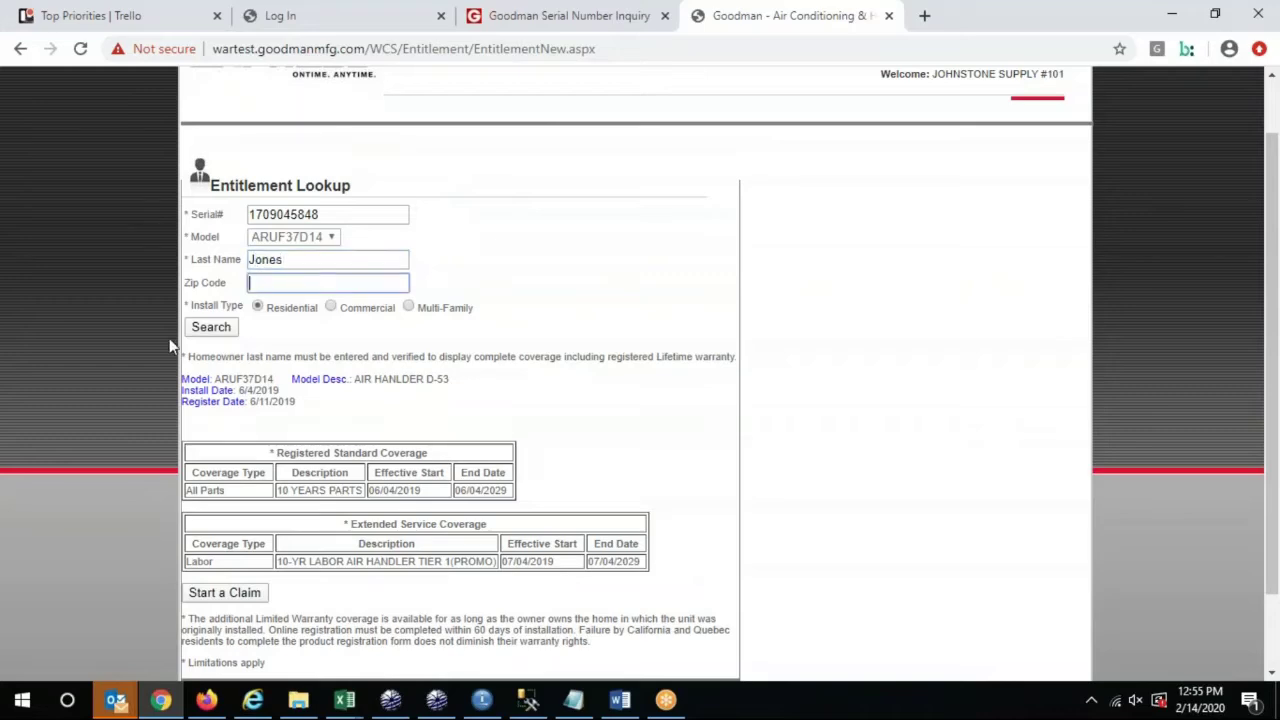
{"action": "left_click", "coordinate": [208, 335]}
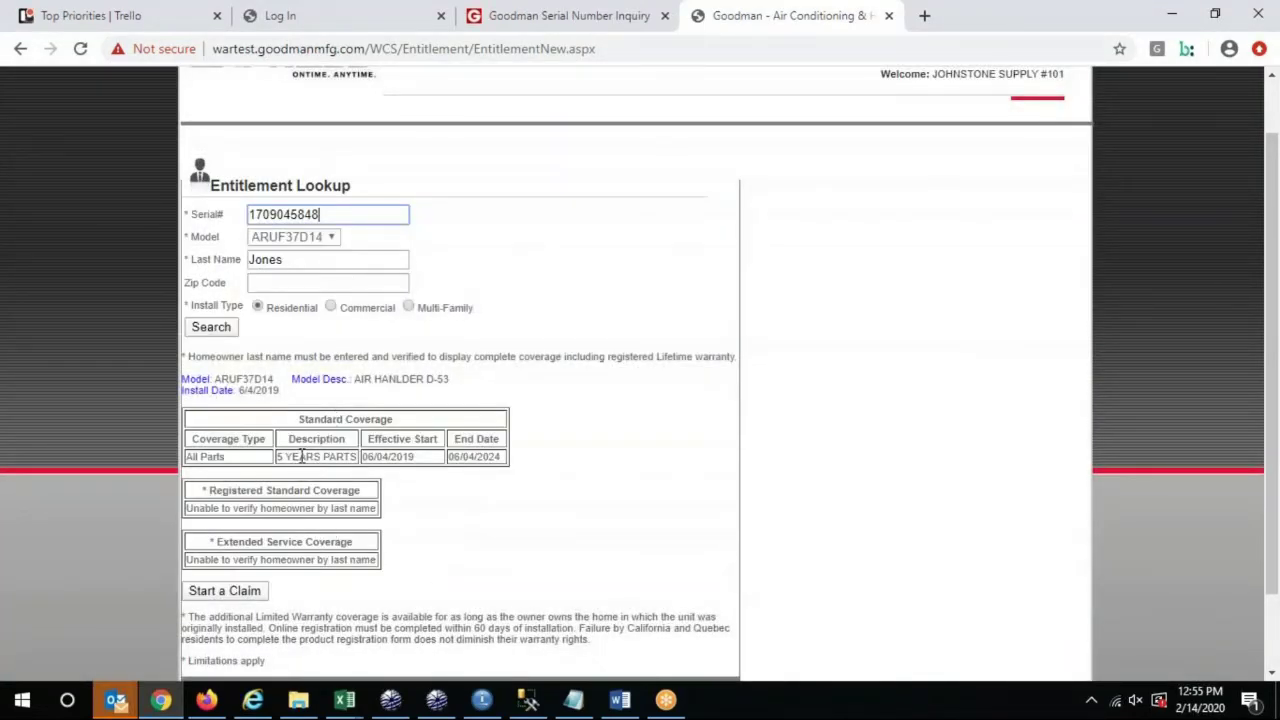
{"action": "left_click_drag", "start_coordinate": [365, 456], "coordinate": [467, 457]}
{"action": "left_click", "coordinate": [451, 456]}
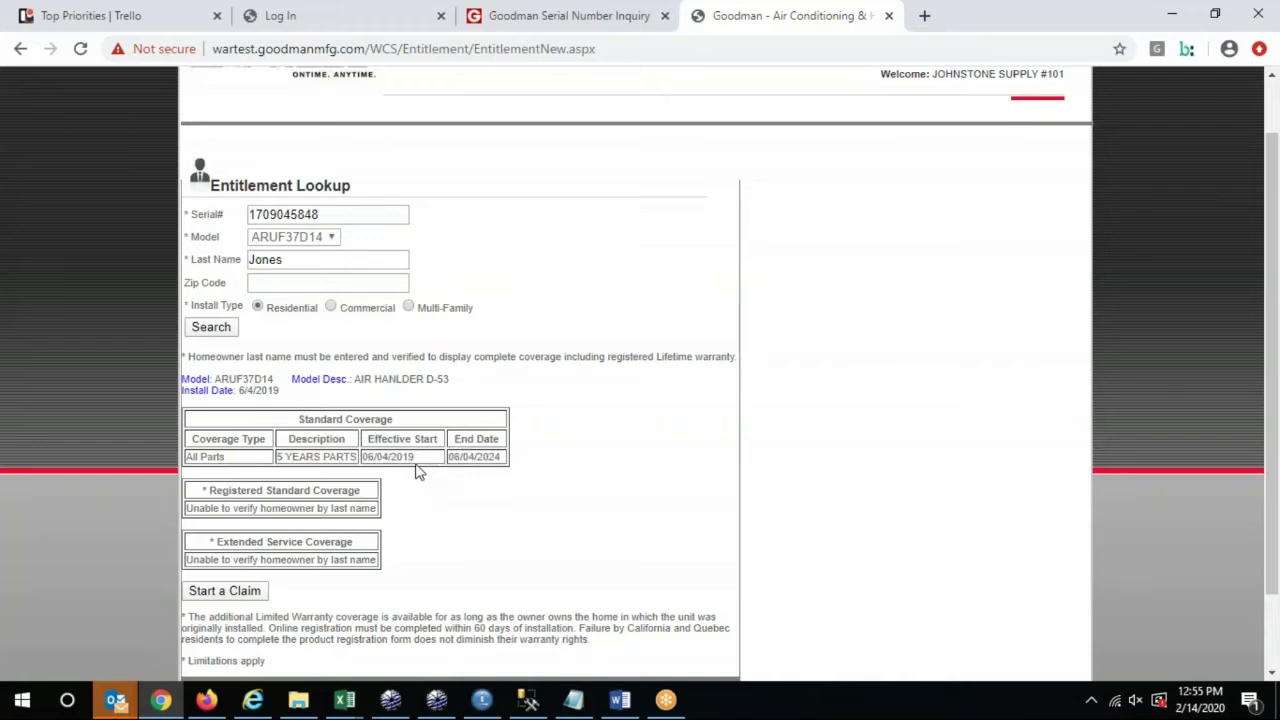
Re-enter the registered homeowner's last name and run the entitlement lookup again
{"action": "left_click_drag", "start_coordinate": [320, 263], "coordinate": [143, 243]}
{"action": "type", "text": "Simpson"}
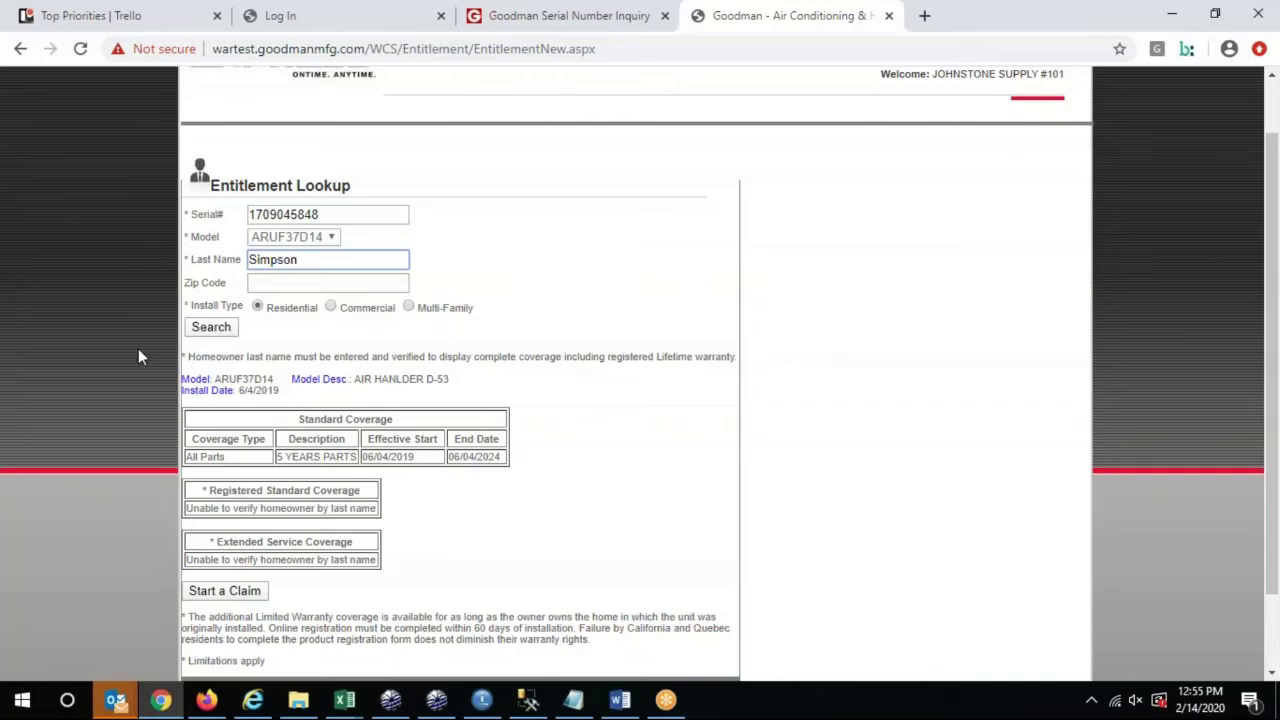
{"action": "left_click", "coordinate": [211, 327]}
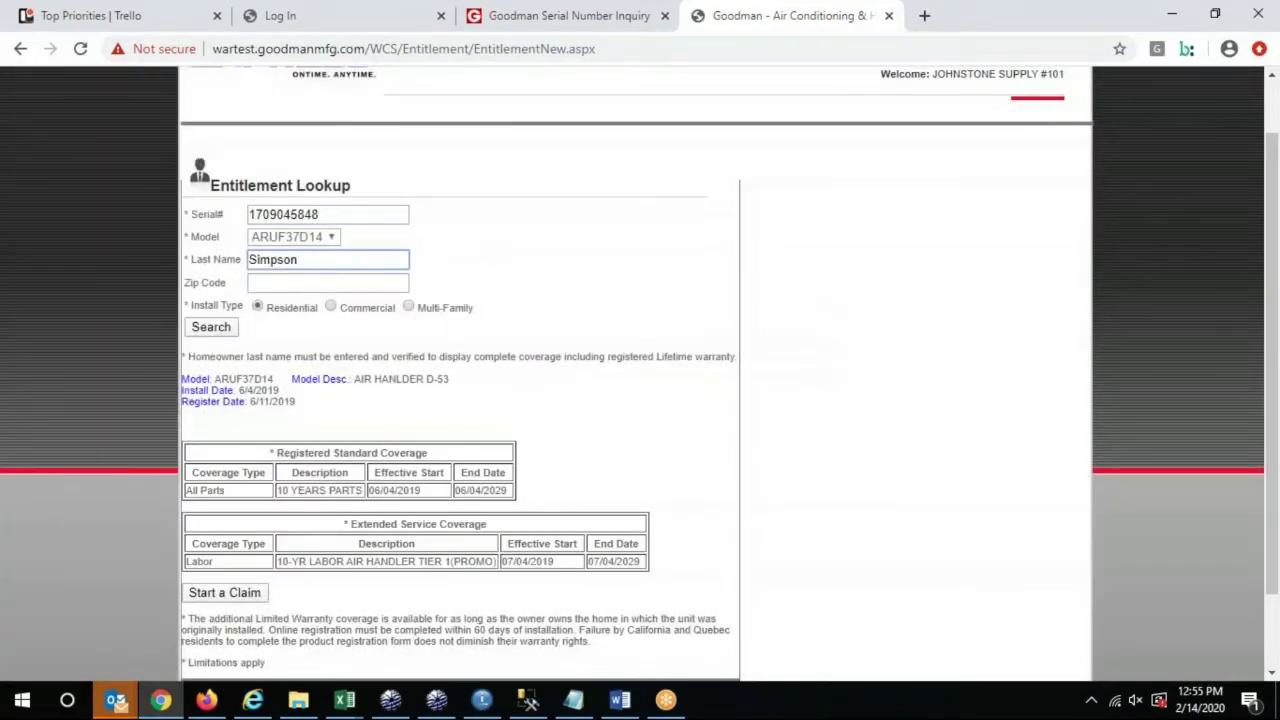
Test the entitlement lookup with one vowel of the homeowner's last name misspelled as "e"
{"action": "key", "text": "BackSpace"}
{"action": "key", "text": "BackSpace"}
{"action": "key", "text": "BackSpace"}
{"action": "type", "text": "e"}
{"action": "left_click", "coordinate": [211, 327]}
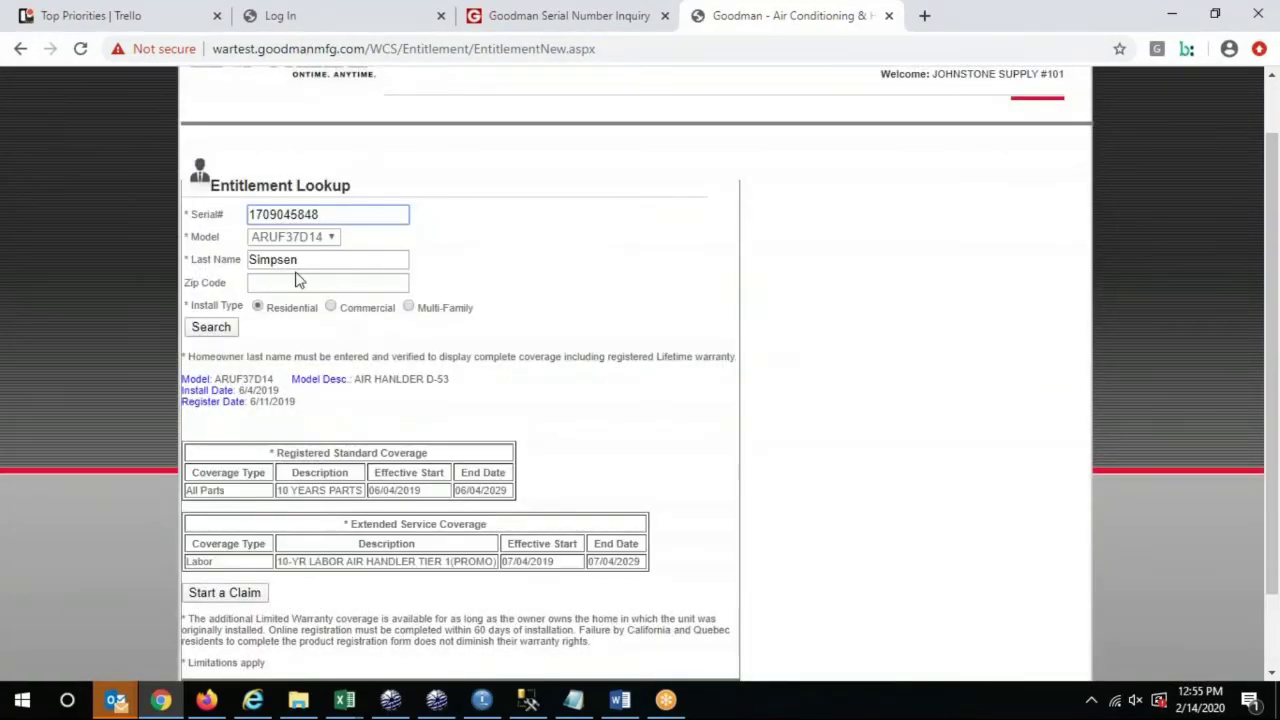
Test the entitlement lookup with an extra vowel in the homeowner's last name, ending with a doubled "o"
{"action": "left_click", "coordinate": [291, 260]}
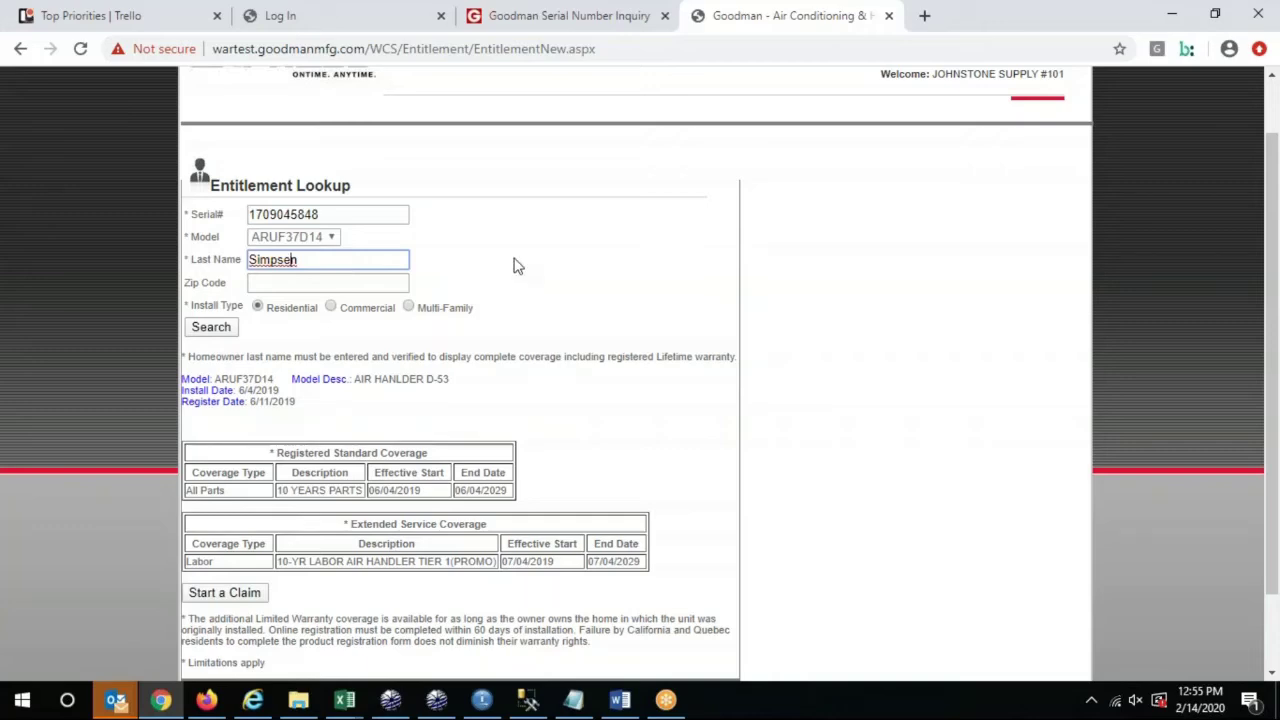
{"action": "type", "text": "o"}
{"action": "key", "text": "Return"}
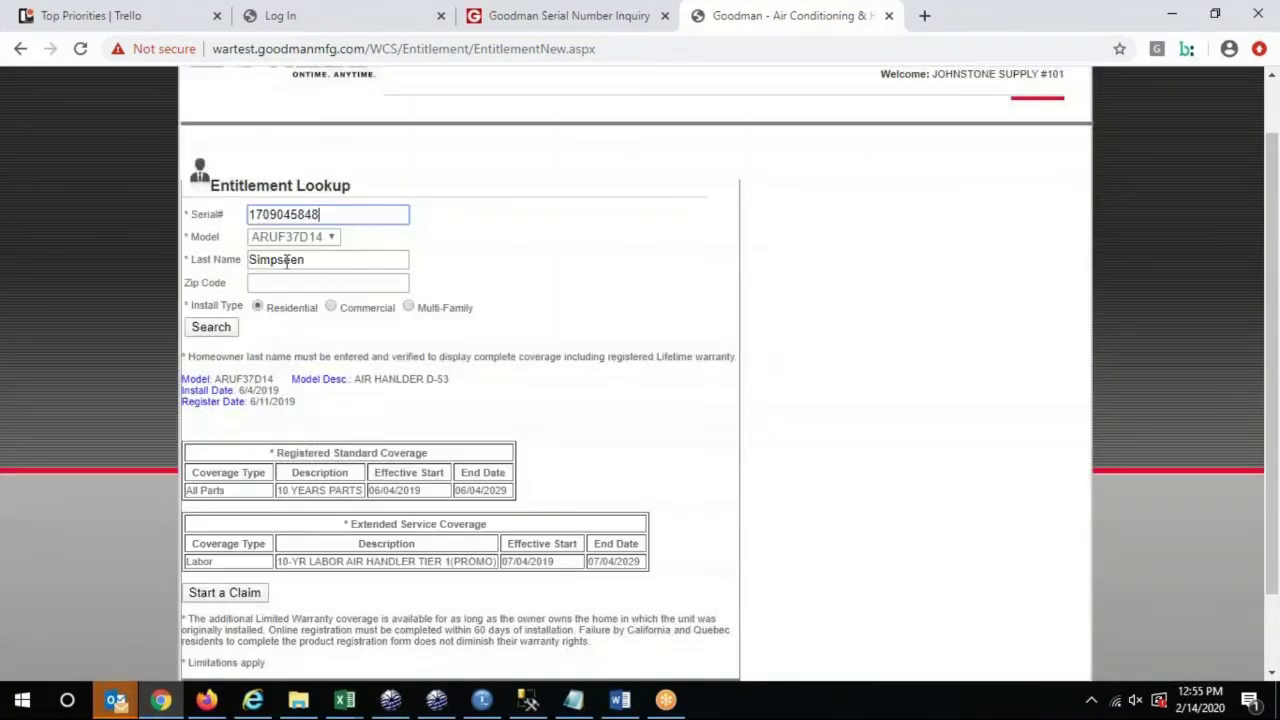
{"action": "left_click", "coordinate": [298, 260]}
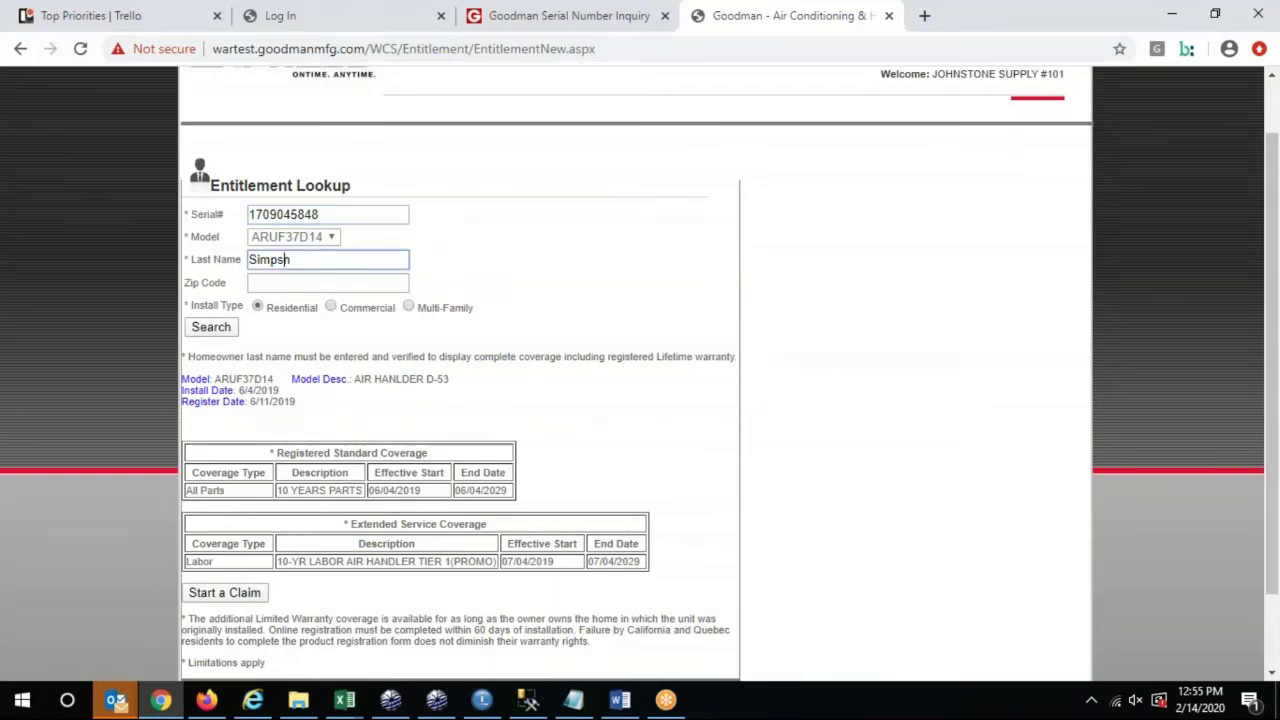
{"action": "left_click", "coordinate": [211, 327]}
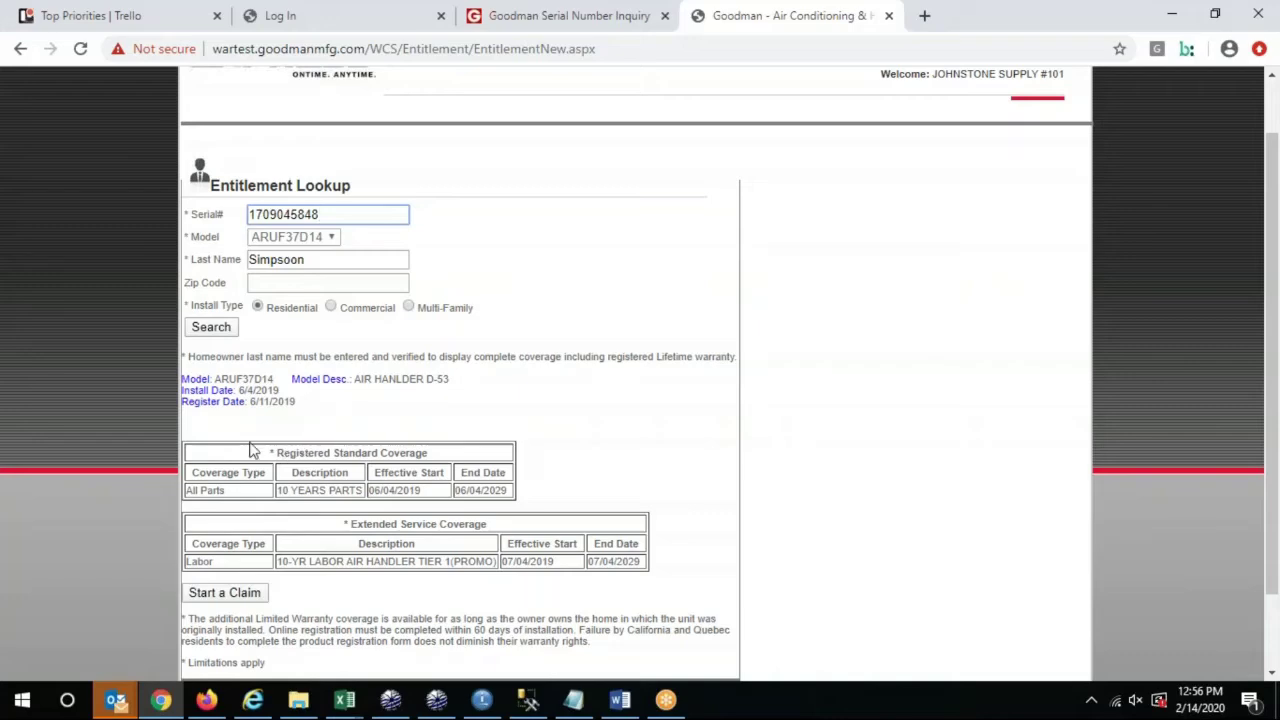
Correct the spelling of the homeowner's last name, rerun the lookup, and start a claim from the entitlement
{"action": "scroll", "coordinate": [245, 440], "scroll_direction": "down", "scroll_amount": 2}
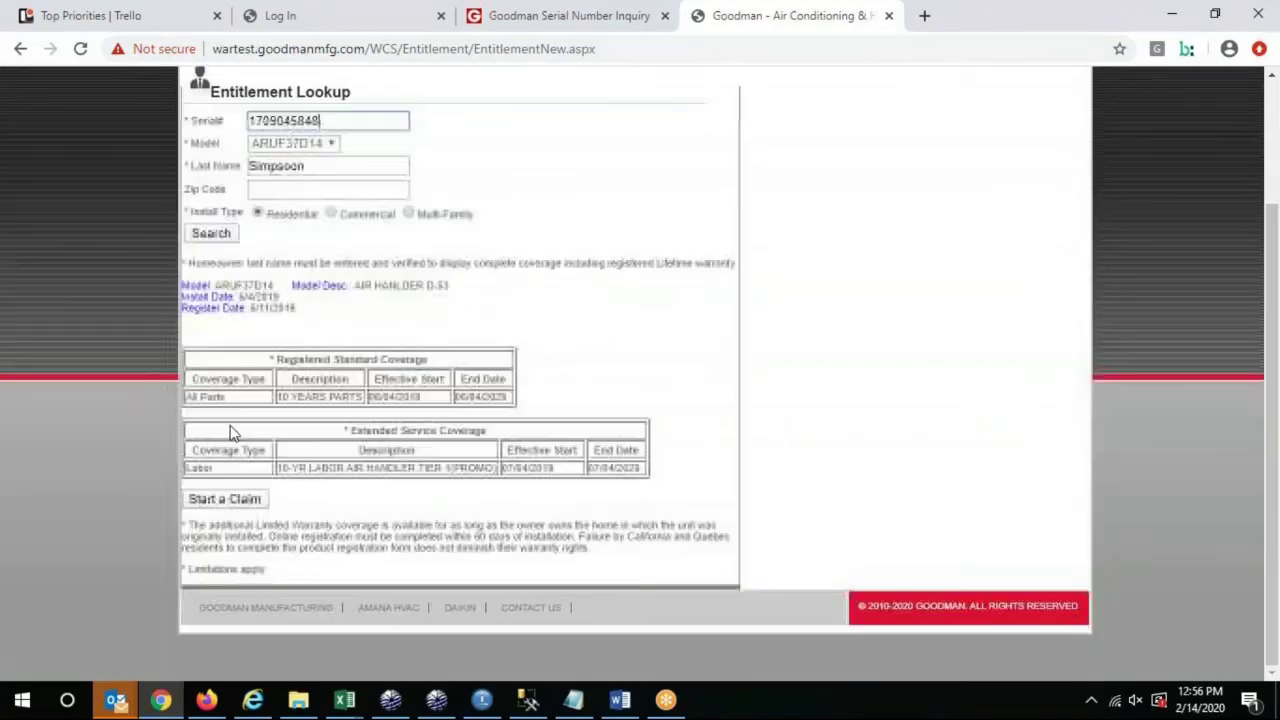
{"action": "left_click", "coordinate": [296, 165]}
{"action": "key", "text": "BackSpace"}
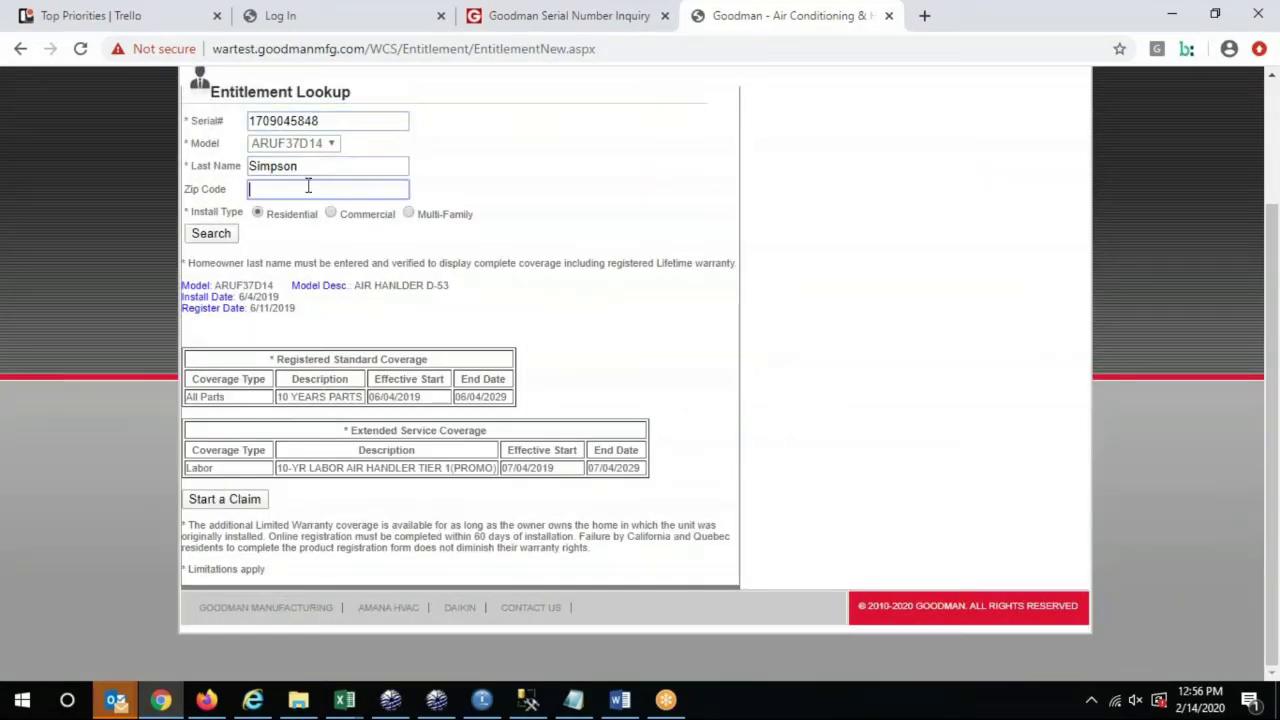
{"action": "left_click", "coordinate": [211, 233]}
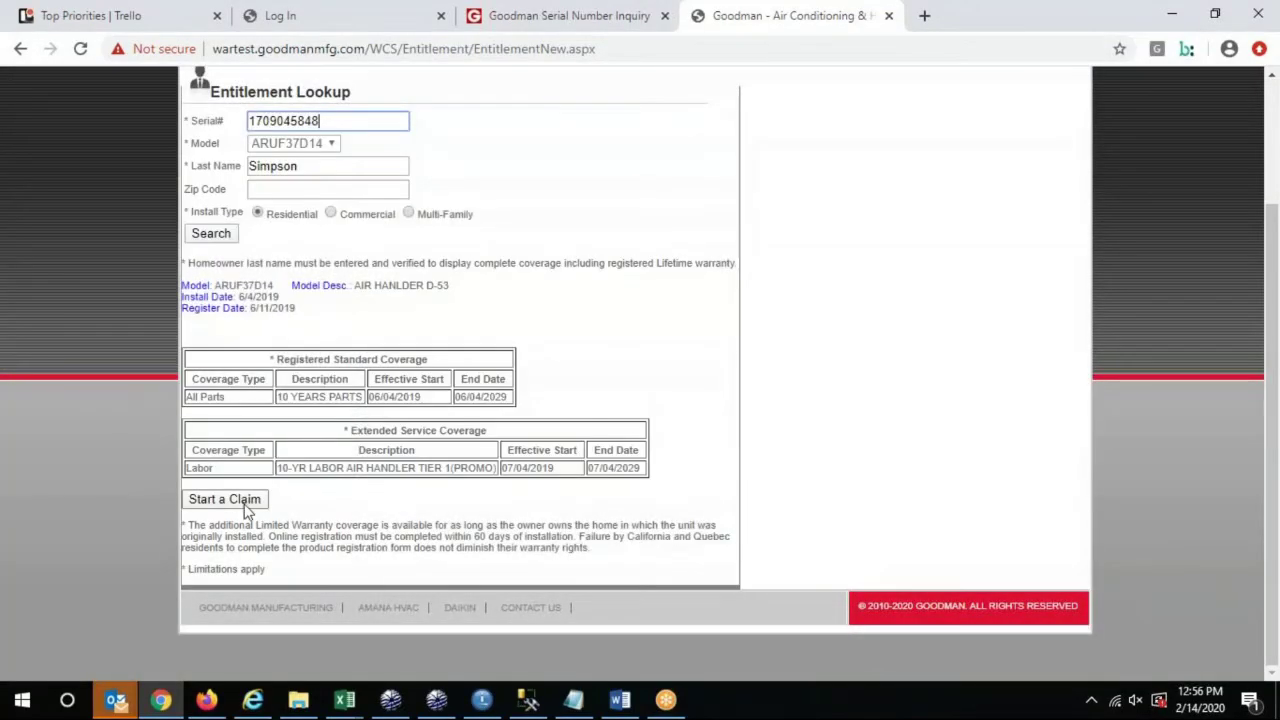
{"action": "left_click", "coordinate": [246, 501]}
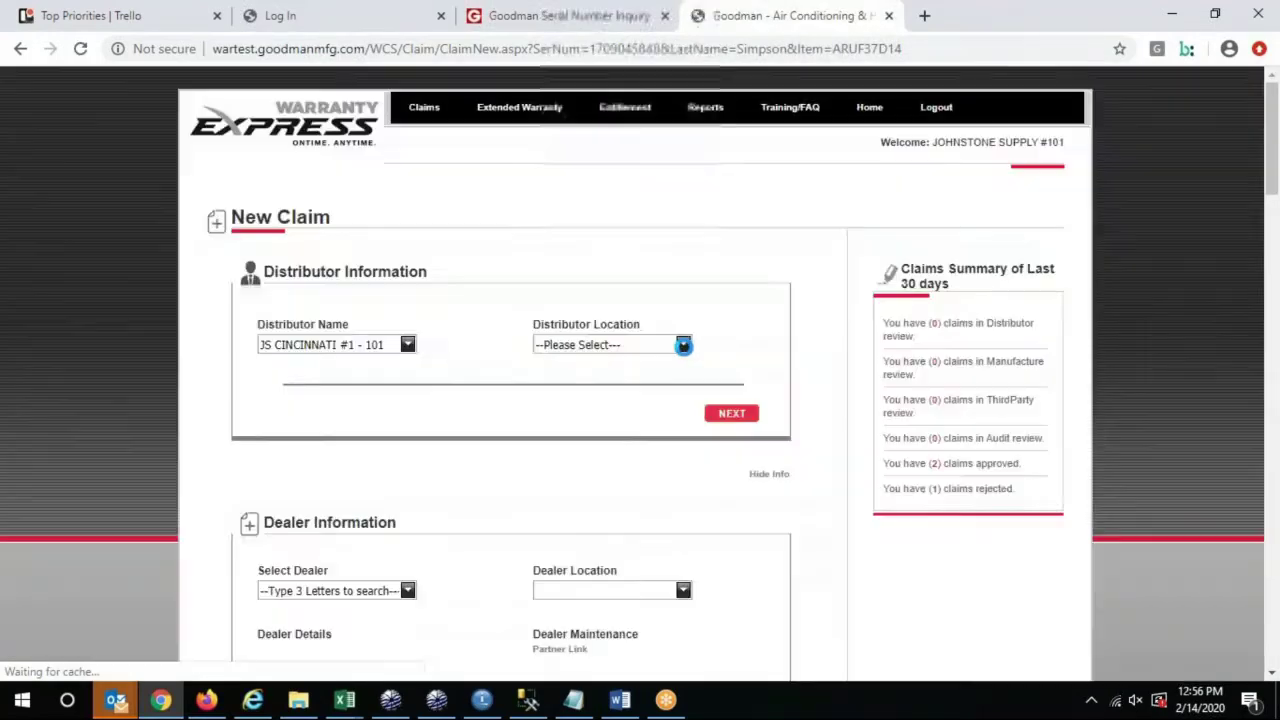
Set the distributor location to JS FLORENCE - 161-109 and complete the Distributor Information section
{"action": "left_click", "coordinate": [683, 345]}
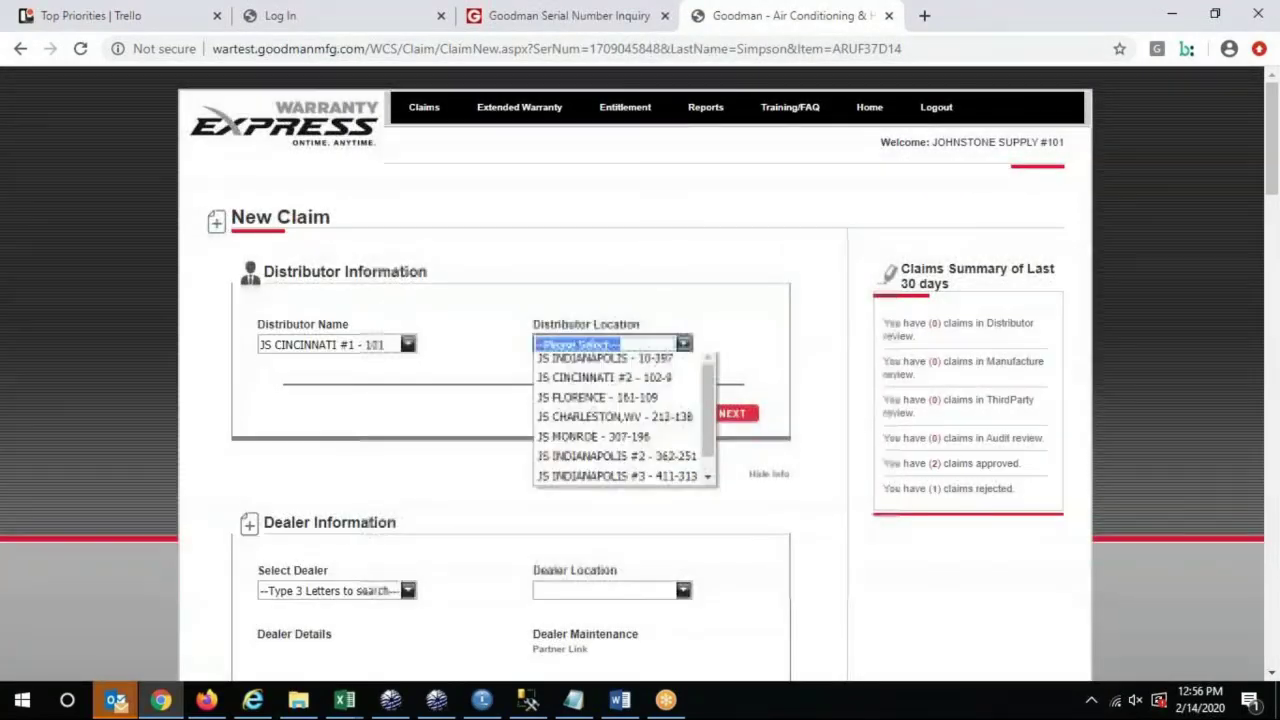
{"action": "left_click", "coordinate": [626, 402]}
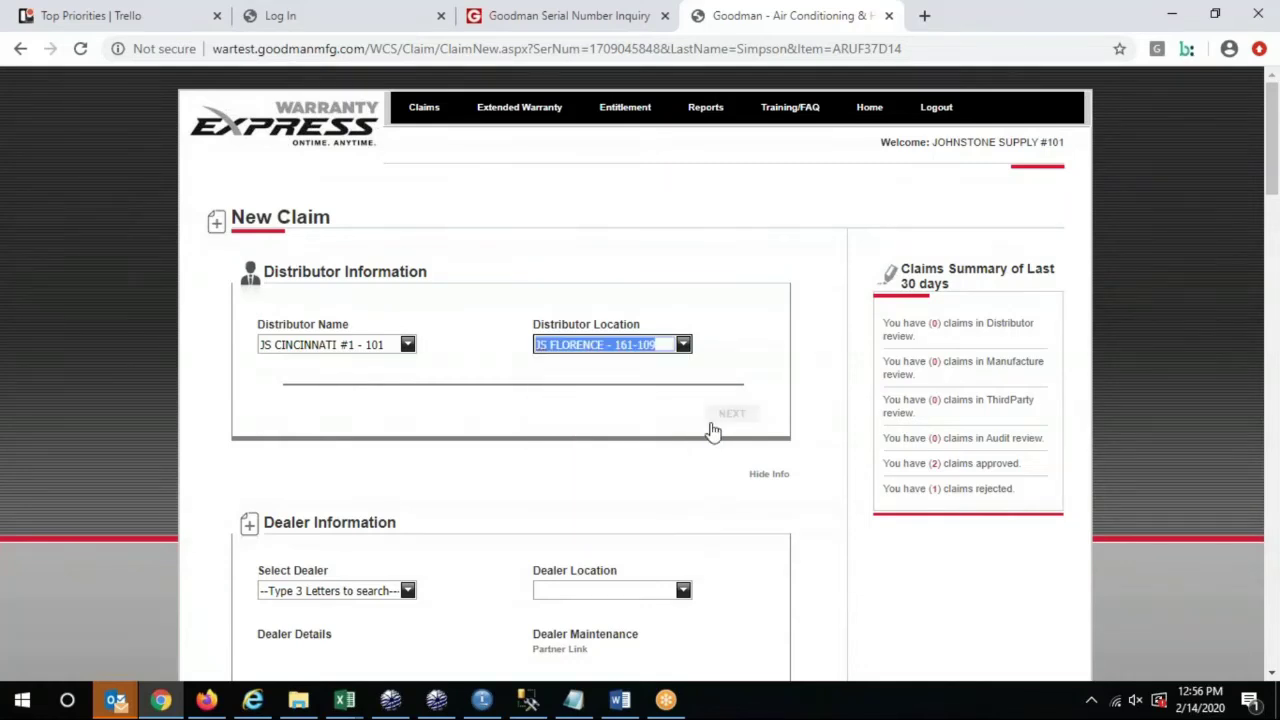
{"action": "left_click", "coordinate": [712, 428]}
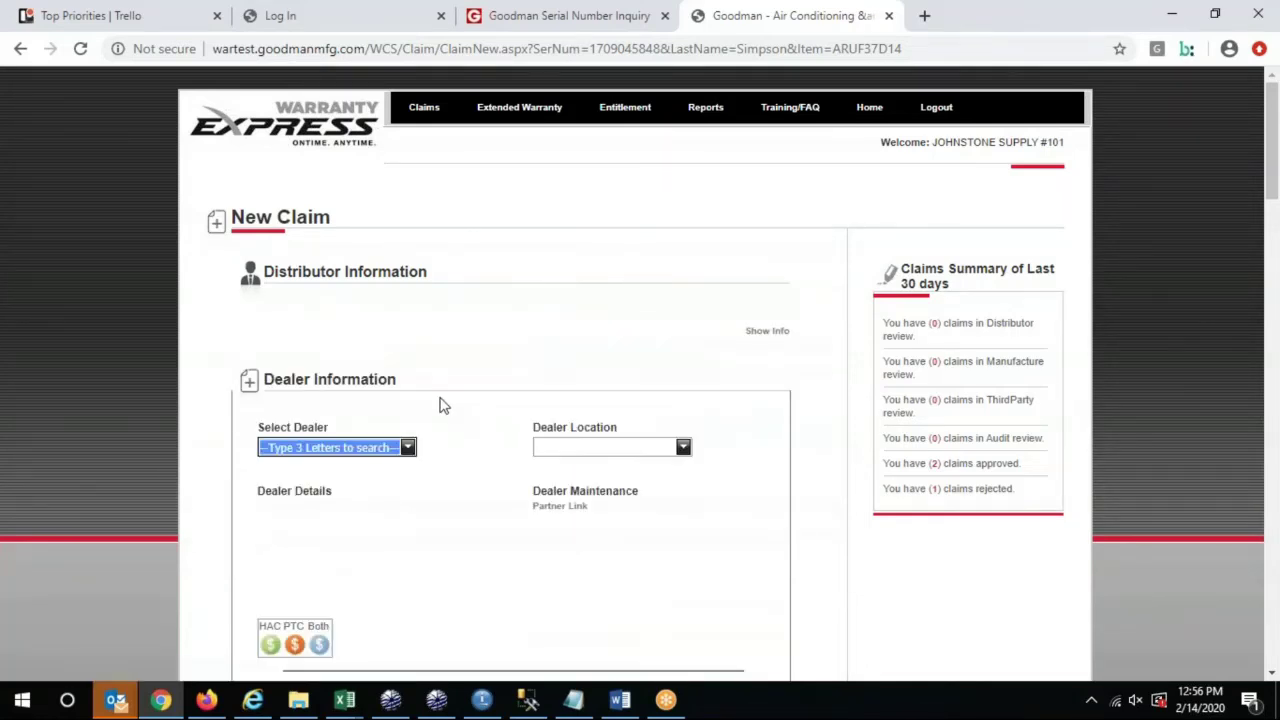
Find dealers matching 170, choose CLEAN AIR DEALER TEST, and complete the Dealer Information section
{"action": "type", "text": "170"}
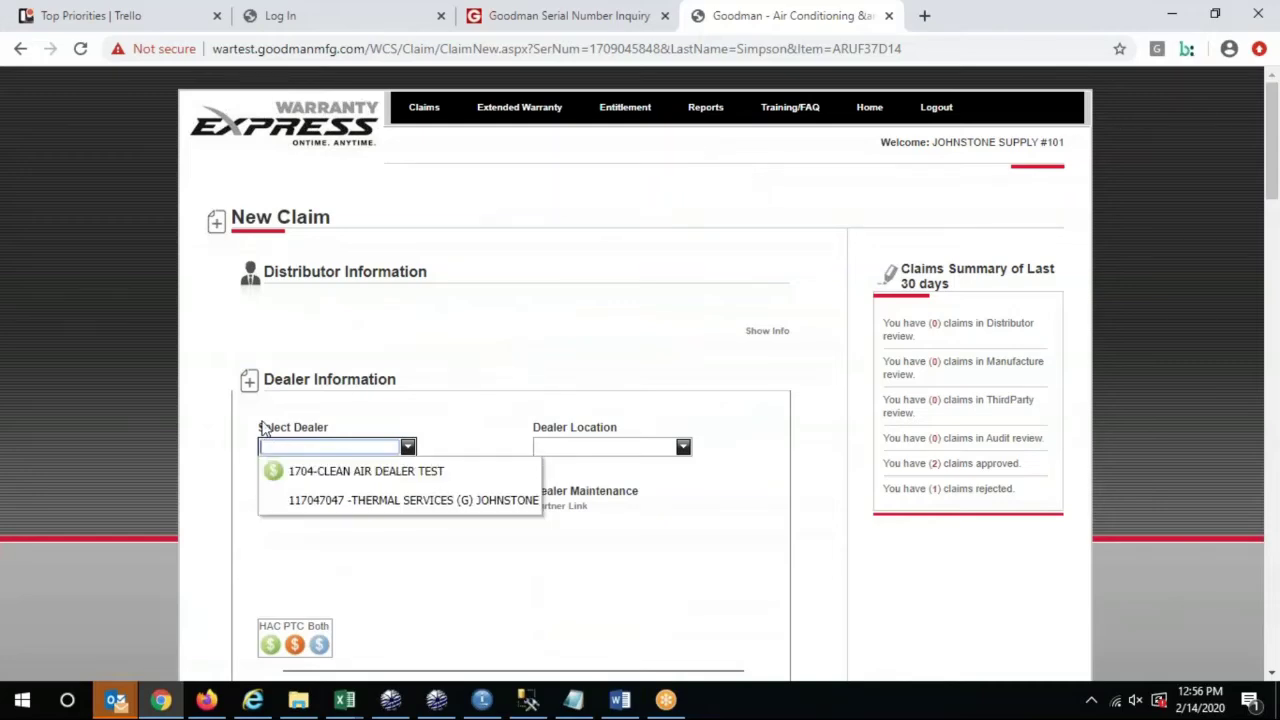
{"action": "left_click", "coordinate": [335, 475]}
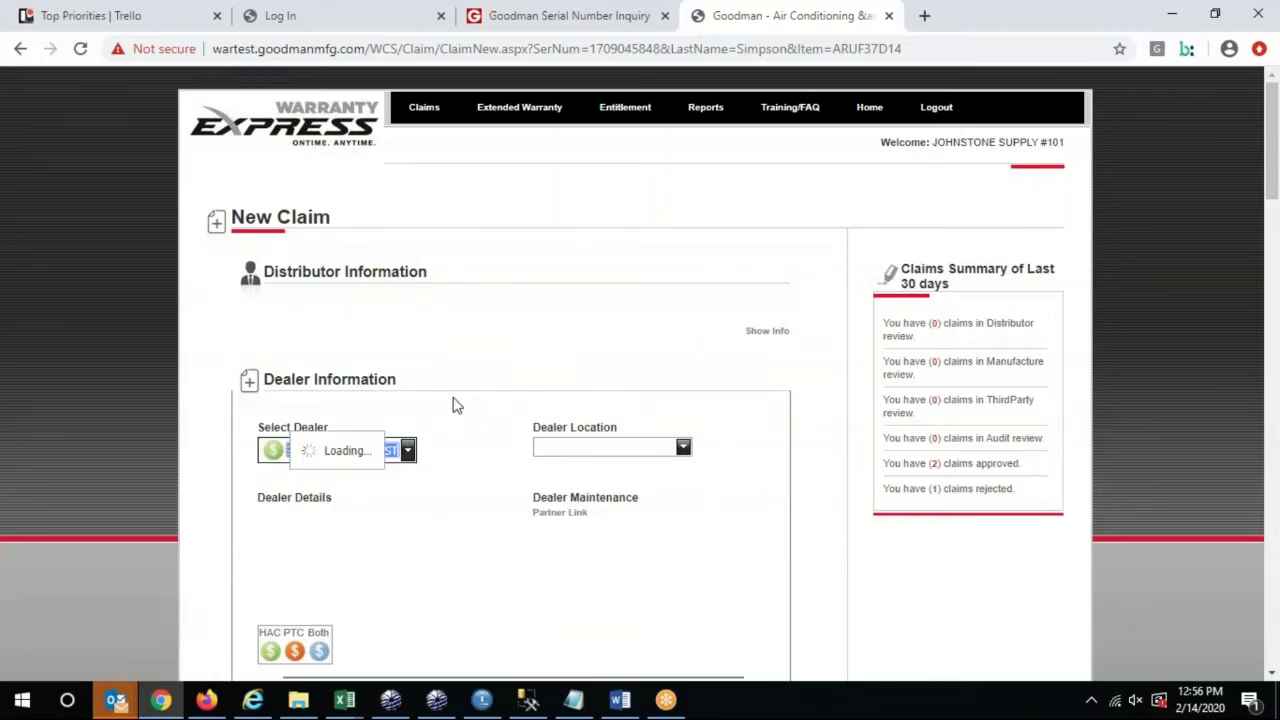
{"action": "scroll", "coordinate": [407, 440], "scroll_direction": "down", "scroll_amount": 3}
{"action": "left_click", "coordinate": [715, 424]}
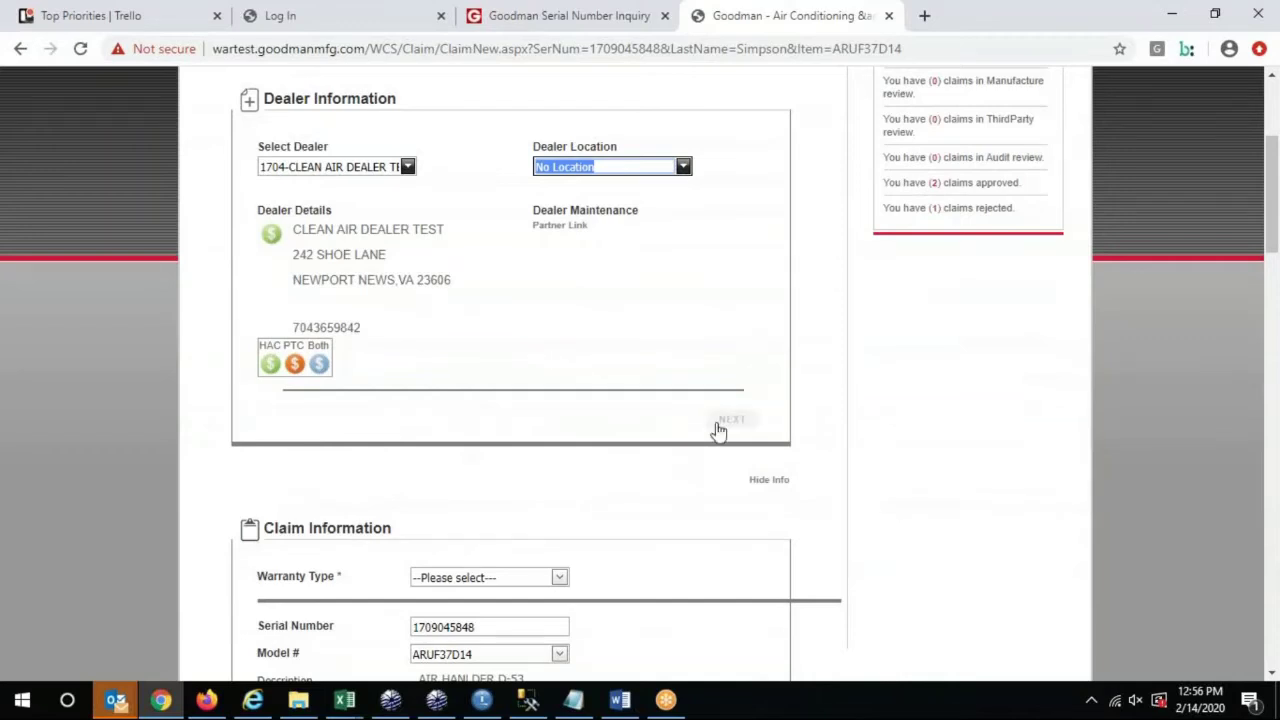
Set the warranty type to Warranty Claim, enter reference number TEST-021402, and complete the Claim Information section
{"action": "left_click", "coordinate": [478, 268]}
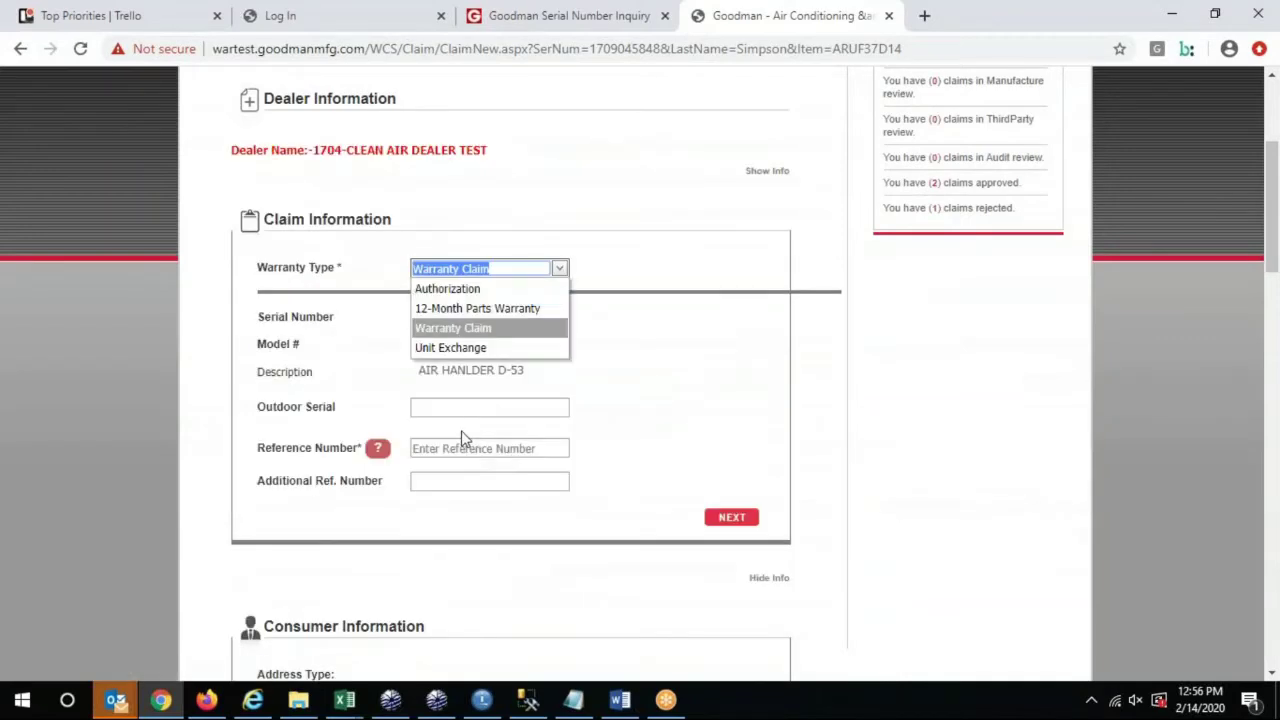
{"action": "left_click", "coordinate": [462, 330]}
{"action": "left_click", "coordinate": [462, 329]}
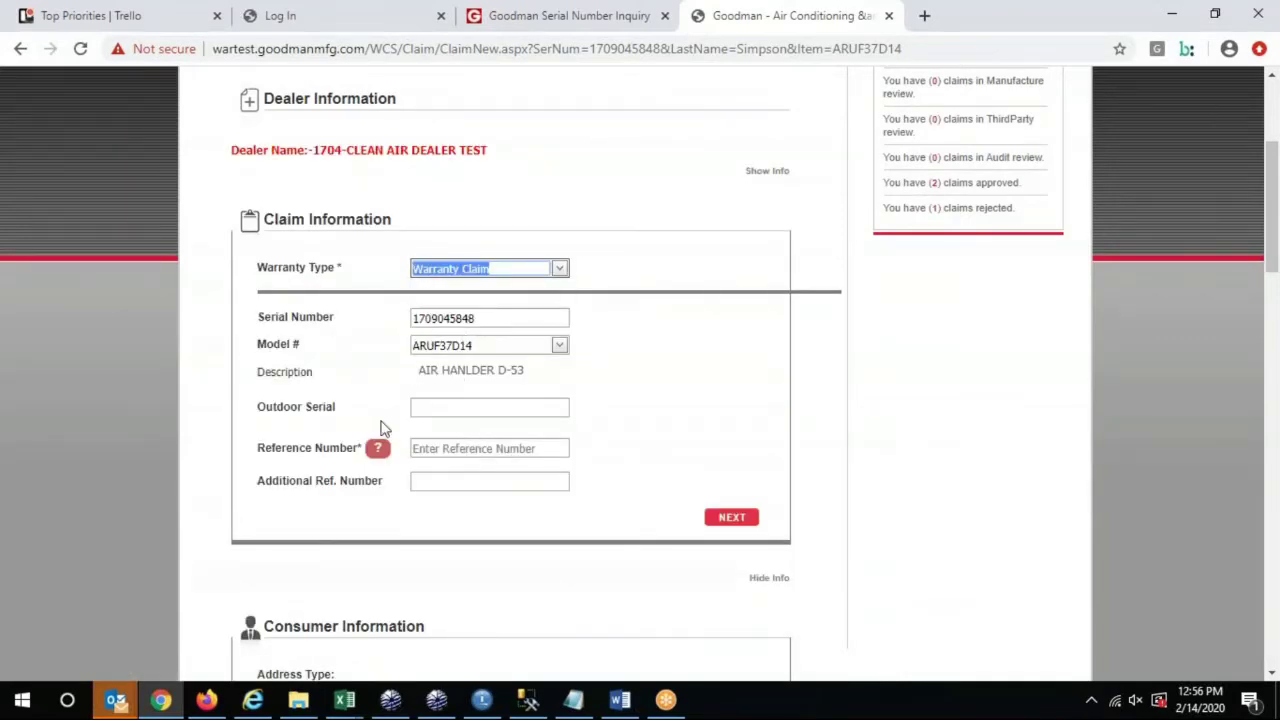
{"action": "left_click", "coordinate": [452, 443]}
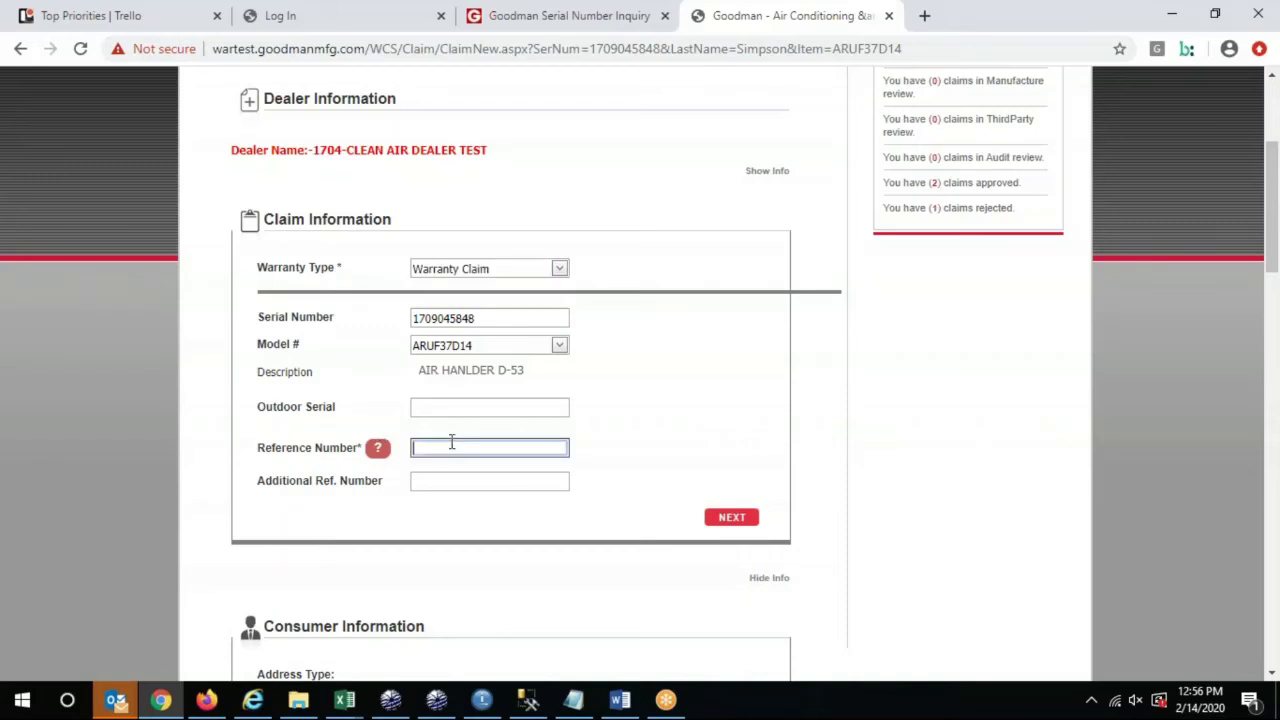
{"action": "type", "text": "TEST-021402"}
{"action": "left_click", "coordinate": [750, 520]}
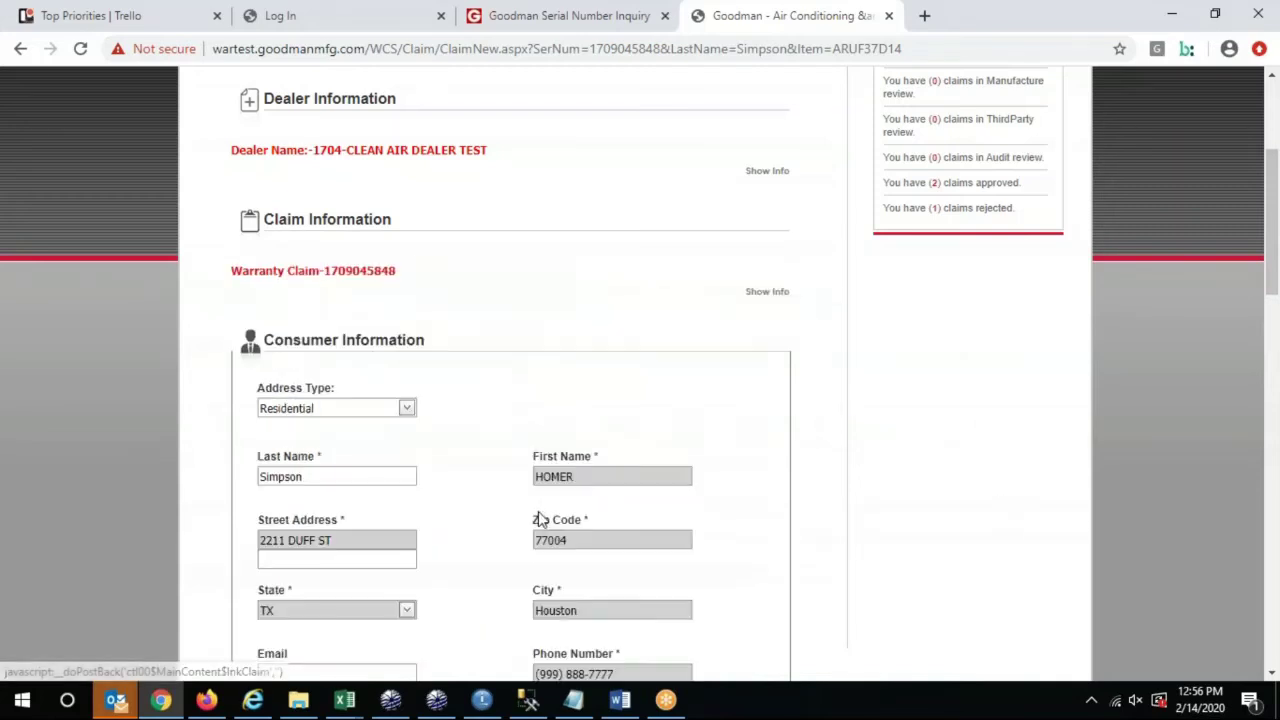
Check the prefilled homeowner details and complete the Consumer Information section
{"action": "scroll", "coordinate": [500, 512], "scroll_direction": "down", "scroll_amount": 3}
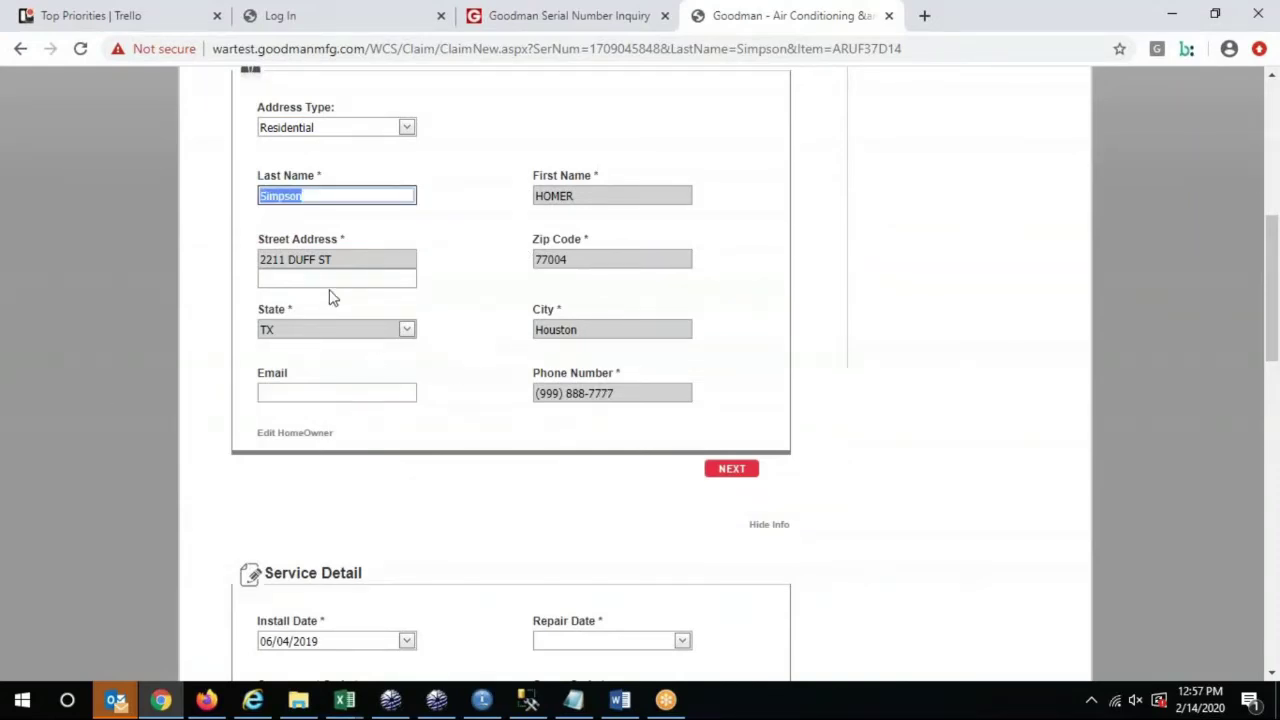
{"action": "scroll", "coordinate": [500, 360], "scroll_direction": "up", "scroll_amount": 1}
{"action": "scroll", "coordinate": [350, 350], "scroll_direction": "down", "scroll_amount": 2}
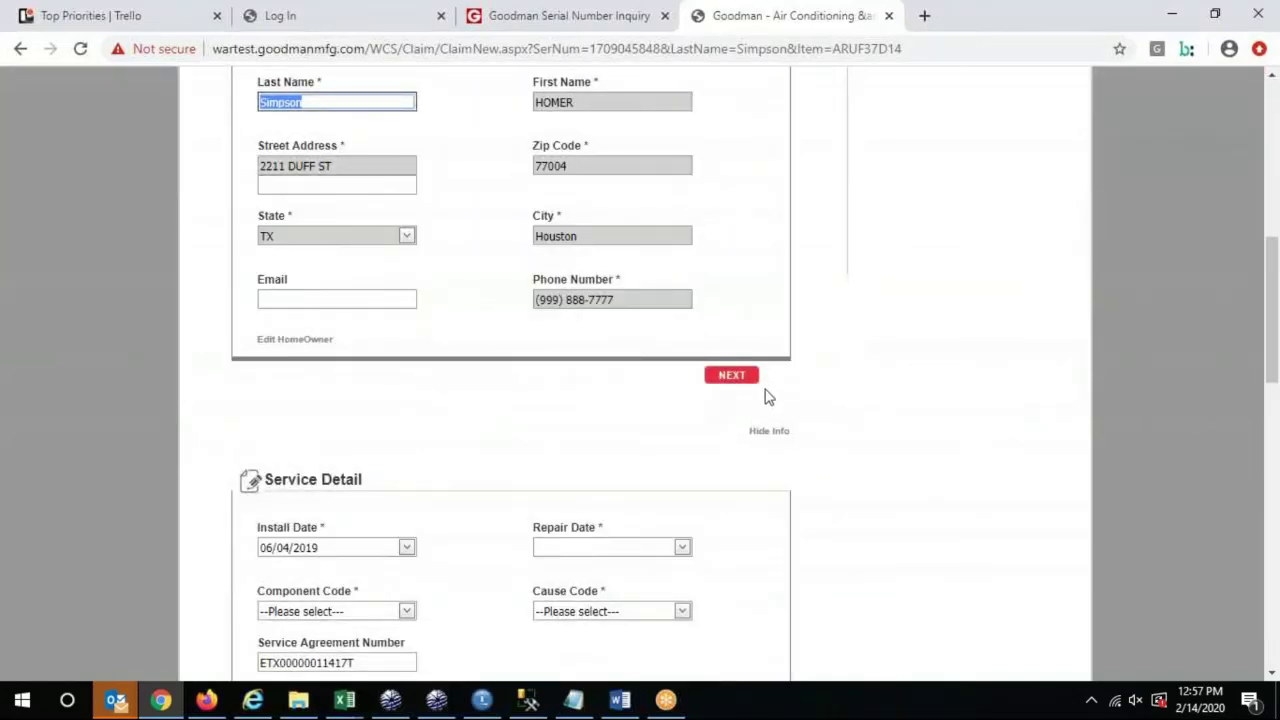
{"action": "left_click", "coordinate": [733, 381]}
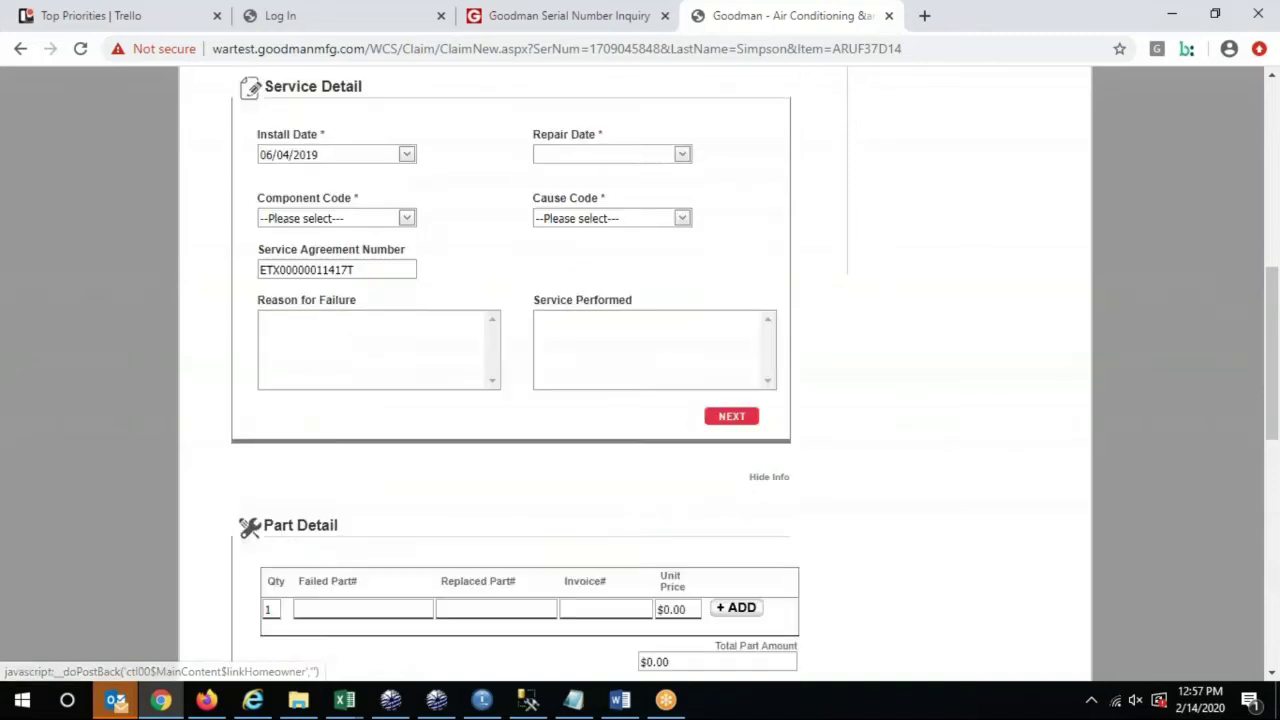
Check the install date in the Service Detail section and set the repair date to 02/14/2020
{"action": "scroll", "coordinate": [419, 353], "scroll_direction": "up", "scroll_amount": 3}
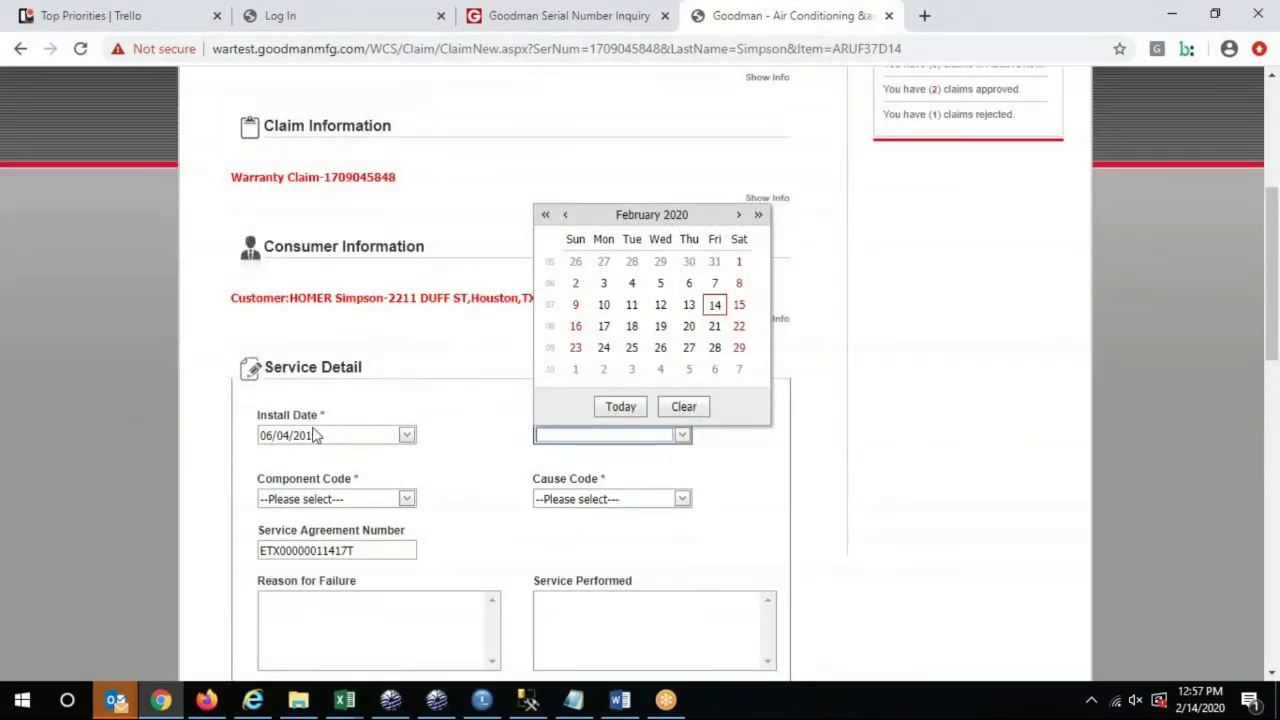
{"action": "left_click", "coordinate": [318, 441]}
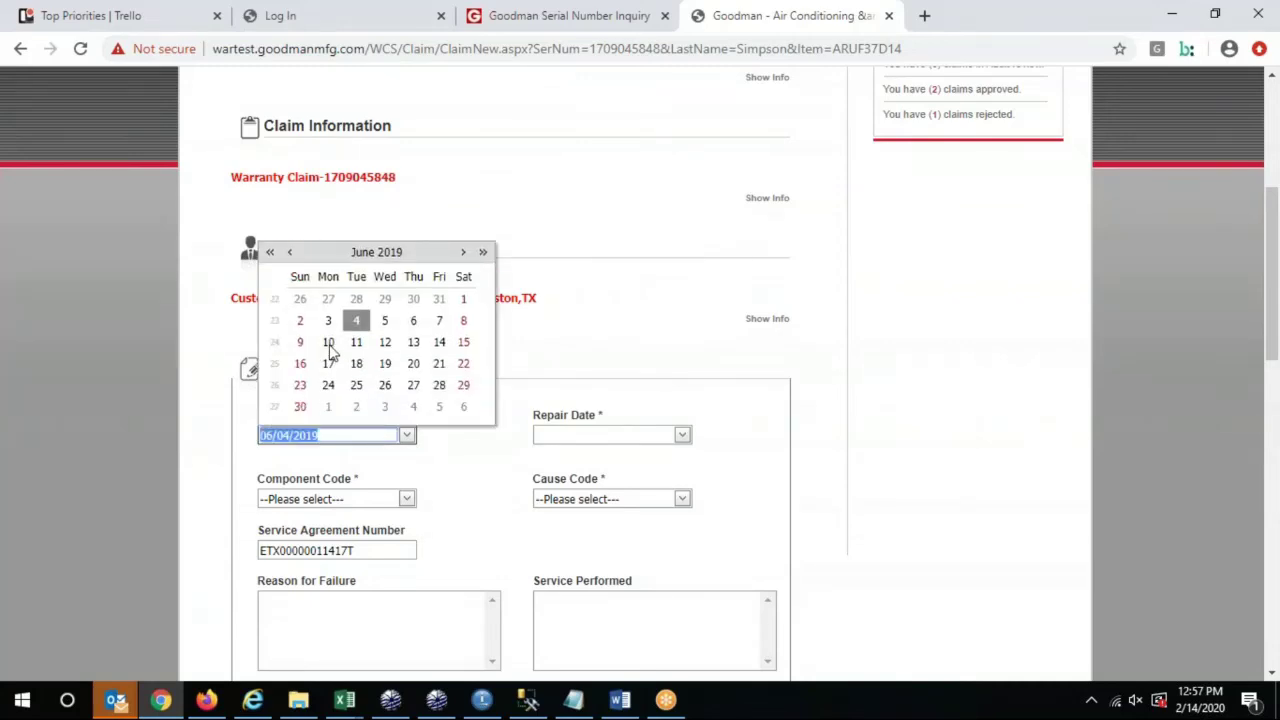
{"action": "left_click", "coordinate": [472, 457]}
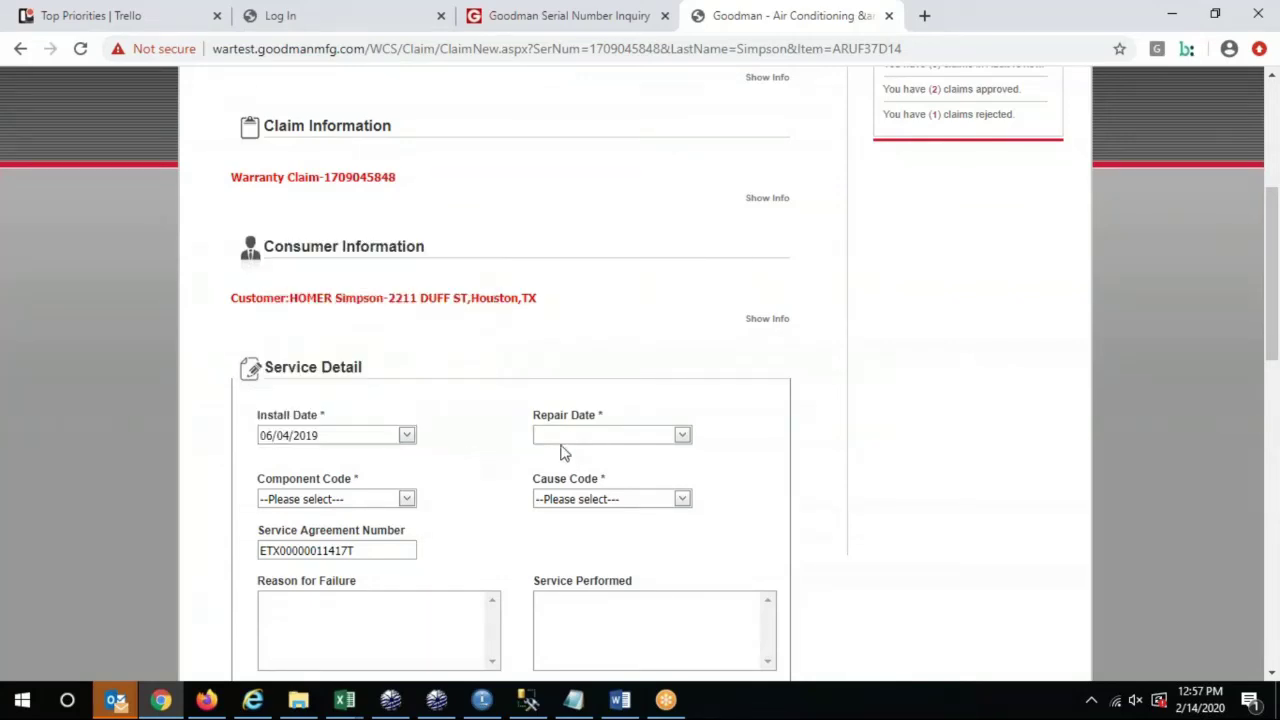
{"action": "left_click", "coordinate": [683, 437]}
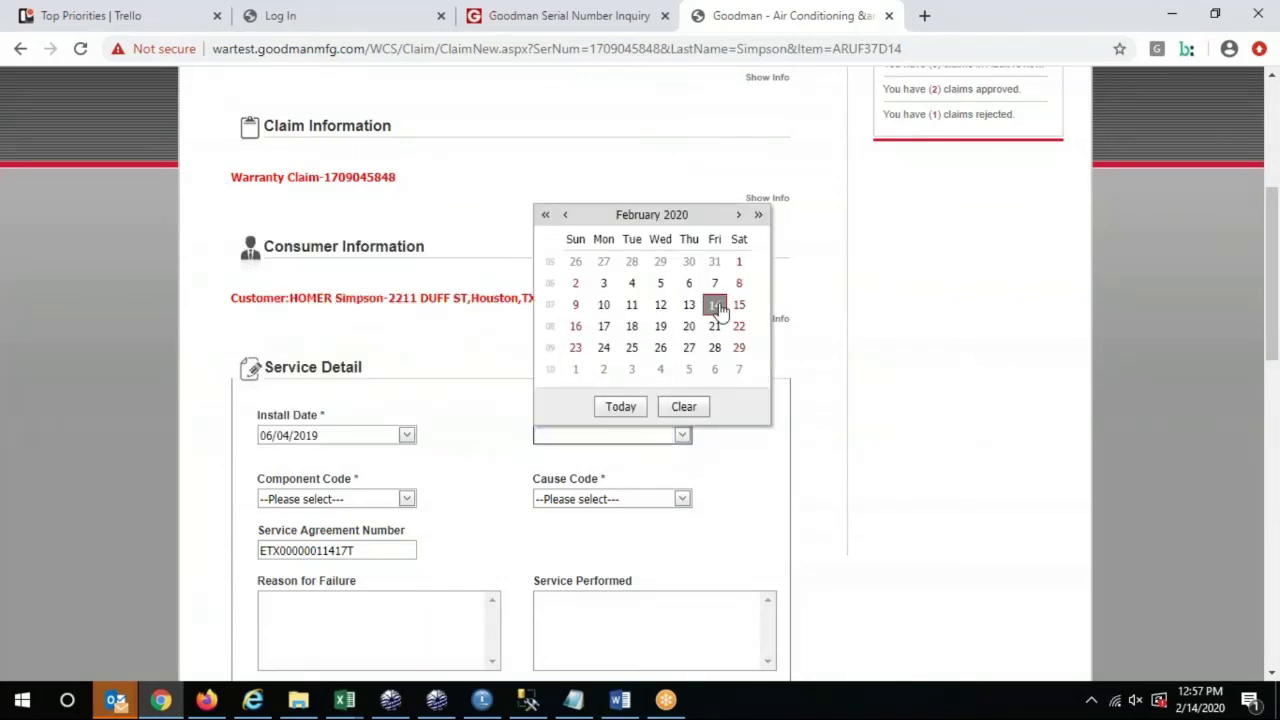
{"action": "left_click", "coordinate": [717, 308]}
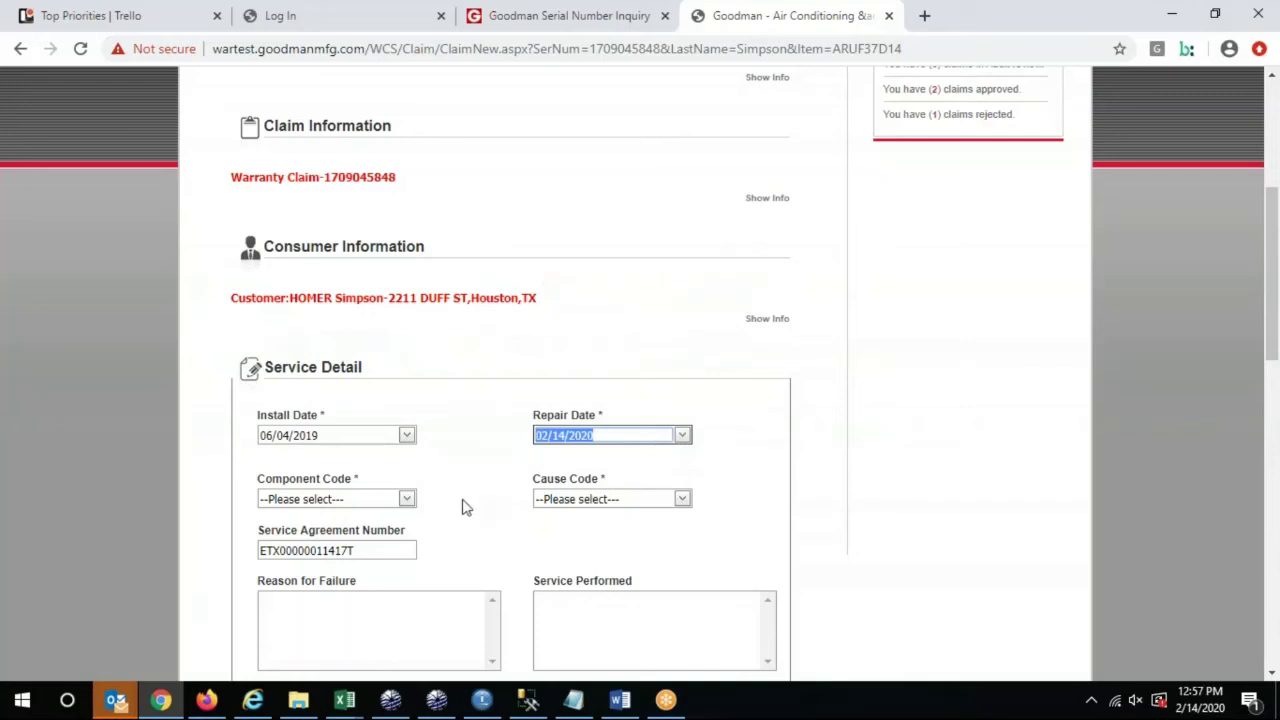
Set the component code to EM - Evaporator Motor and the cause code to BS - Burnt/Shorted
{"action": "left_click", "coordinate": [406, 499]}
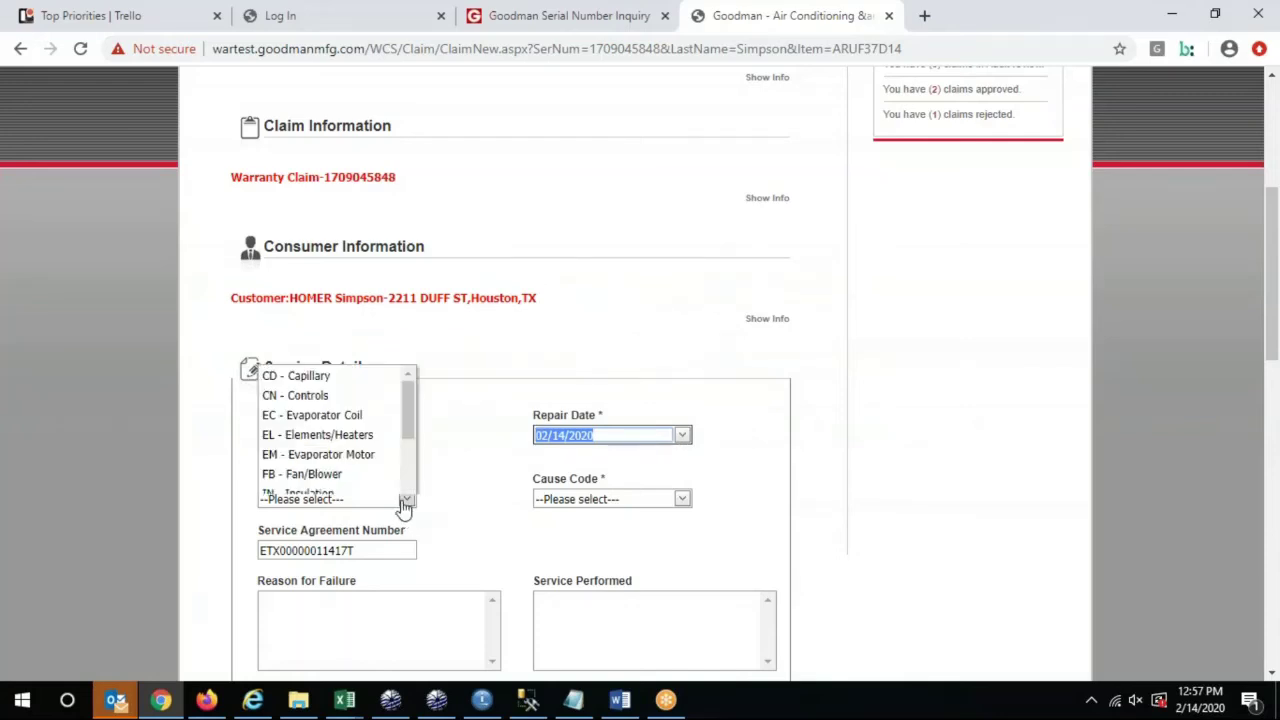
{"action": "left_click", "coordinate": [366, 439]}
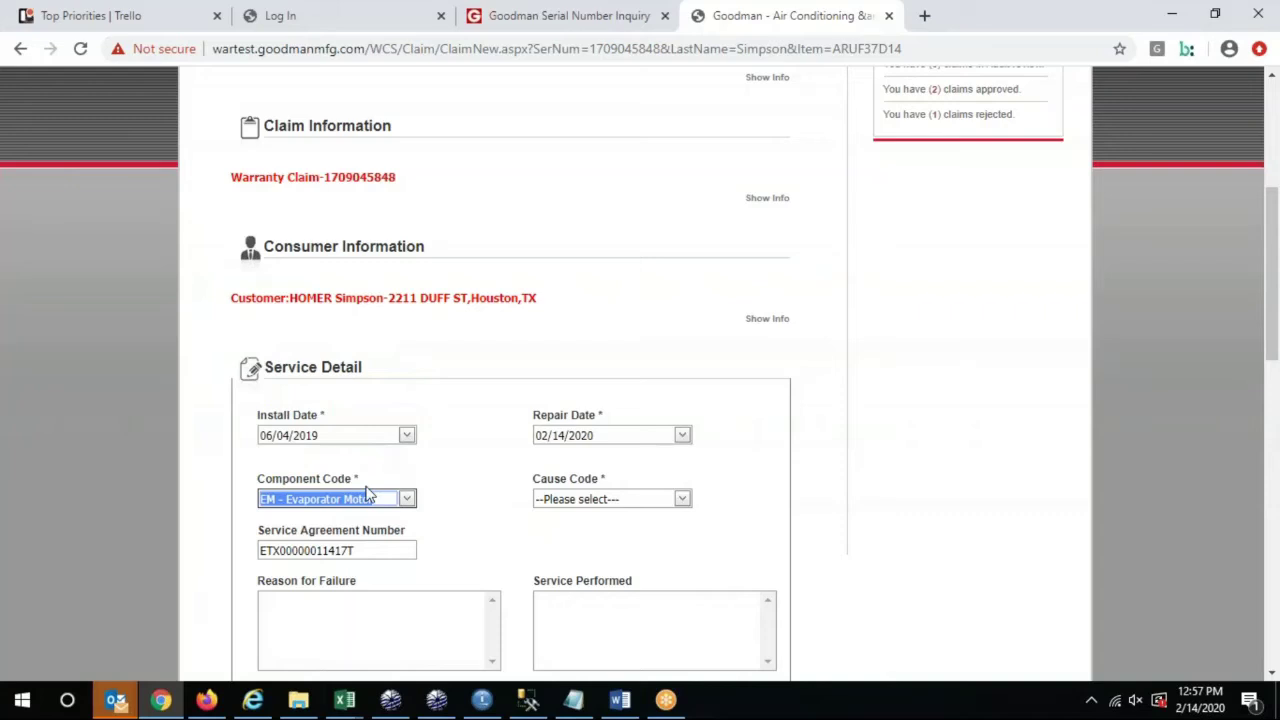
{"action": "left_click", "coordinate": [630, 520]}
Check the prefilled service agreement number and complete the Service Detail section without a failure reason
{"action": "scroll", "coordinate": [628, 520], "scroll_direction": "down", "scroll_amount": 2}
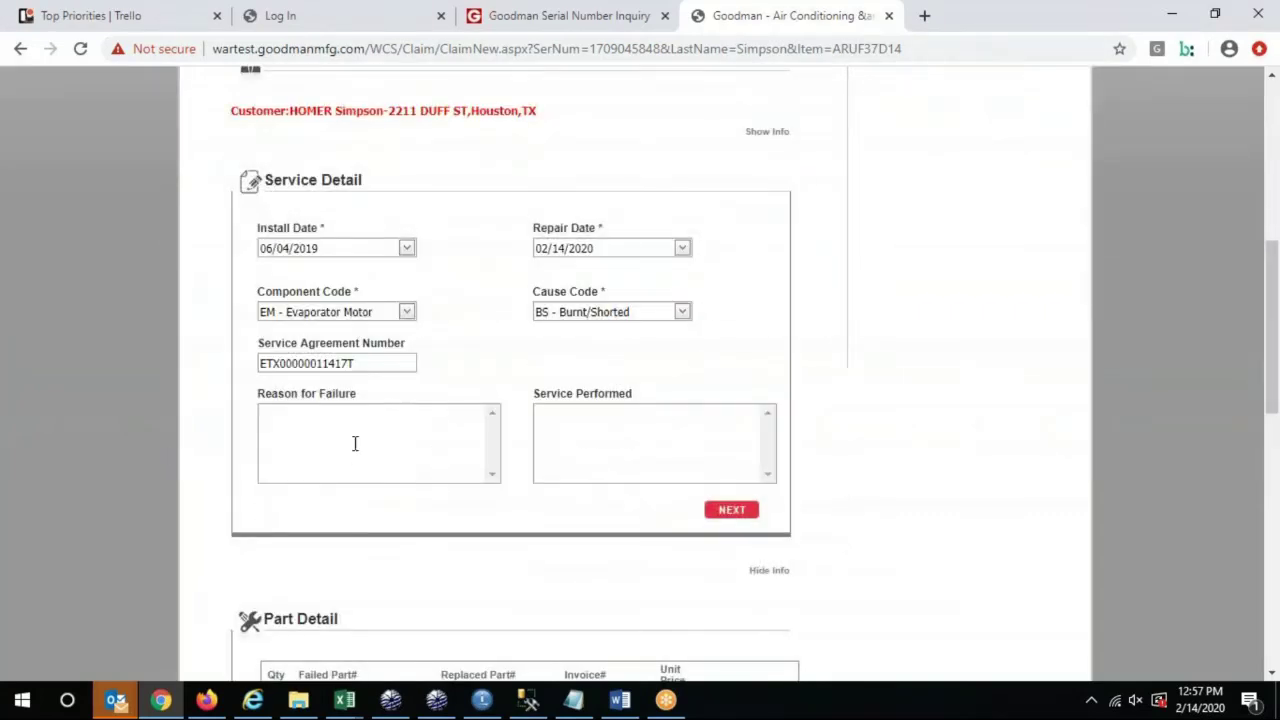
{"action": "left_click_drag", "start_coordinate": [362, 363], "coordinate": [232, 352]}
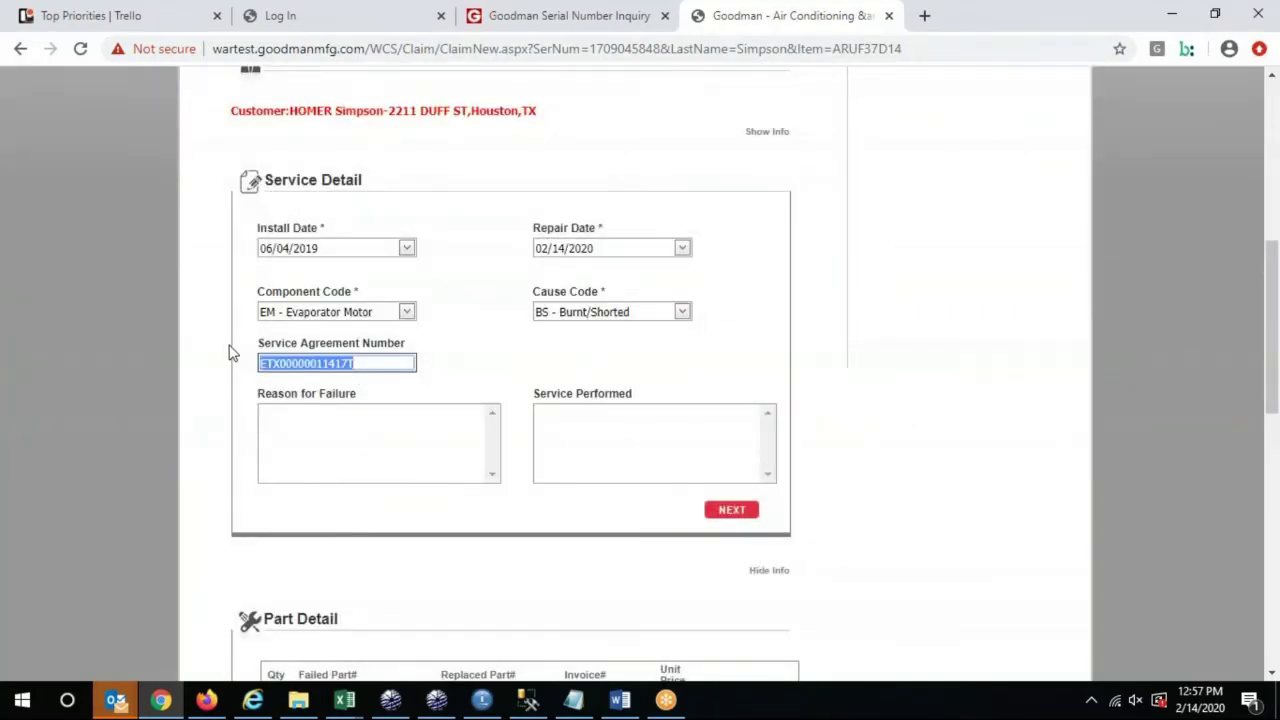
{"action": "left_click", "coordinate": [287, 447]}
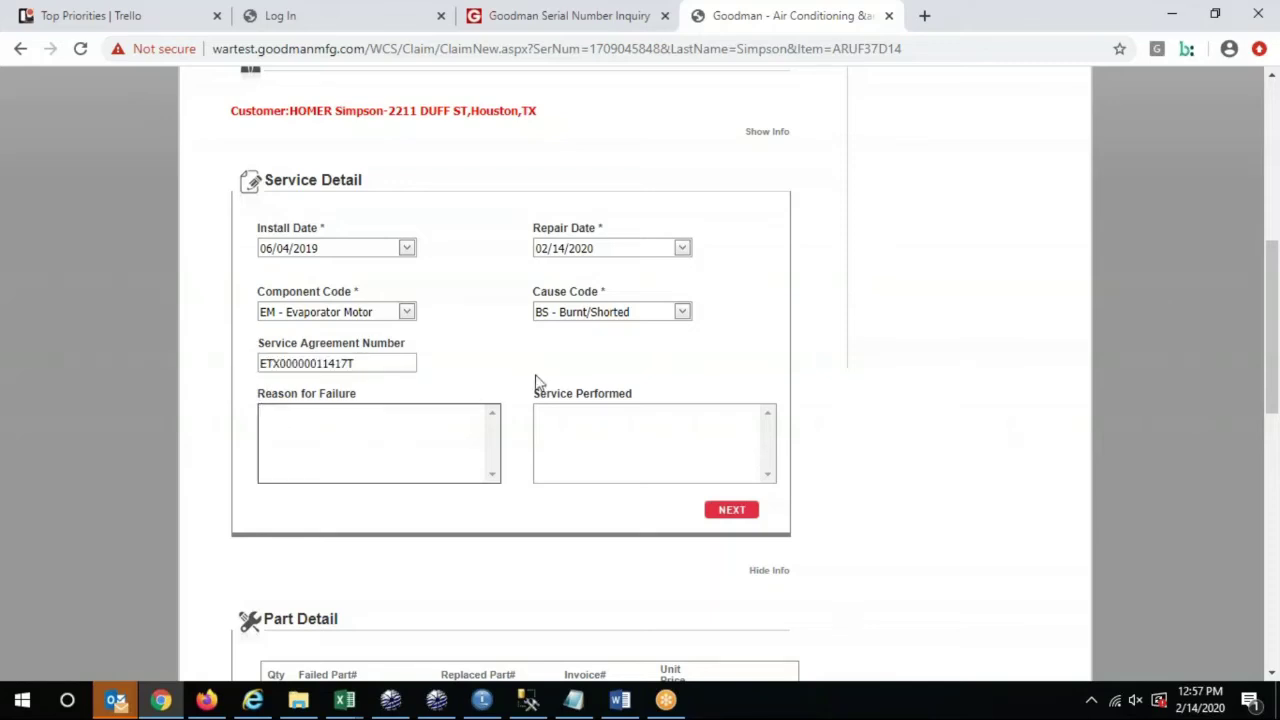
{"action": "left_click_drag", "start_coordinate": [377, 361], "coordinate": [251, 338]}
{"action": "left_click", "coordinate": [320, 432]}
{"action": "left_click", "coordinate": [724, 514]}
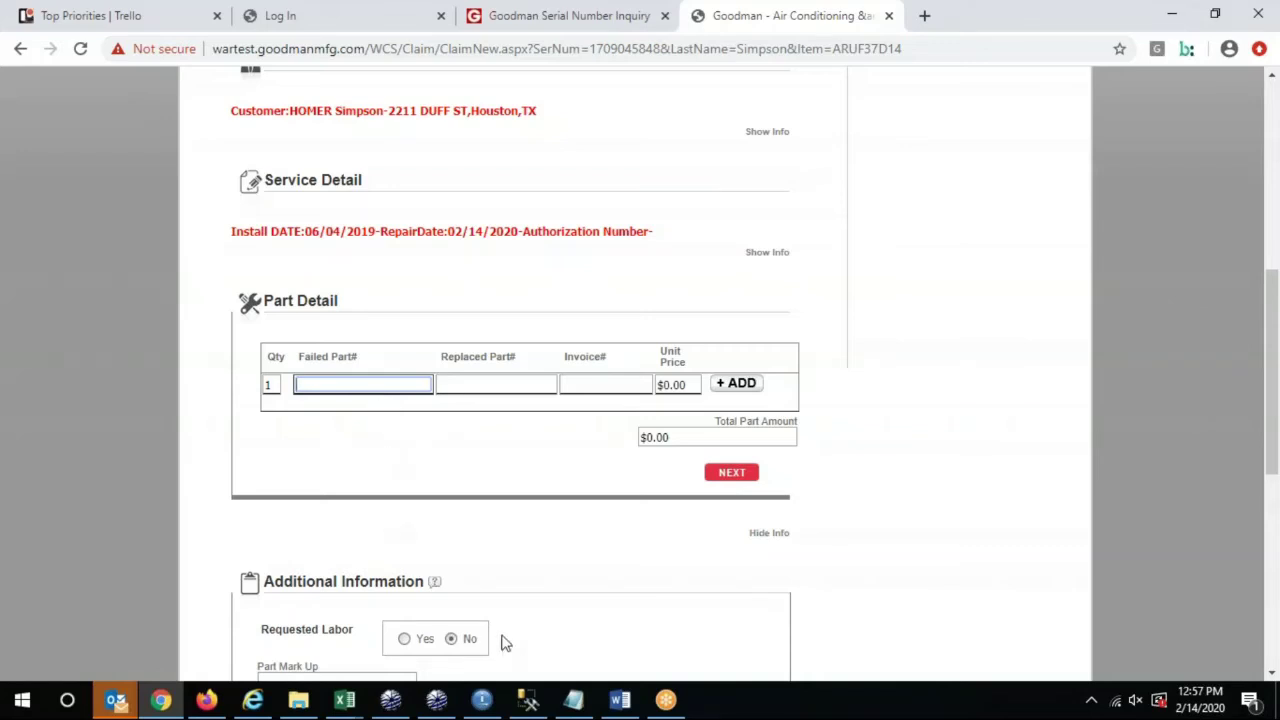
Copy 0270A01028S from the Notepad testing notes, enter it as the failed and replaced part, and complete the Part Detail section
{"action": "left_click", "coordinate": [573, 700]}
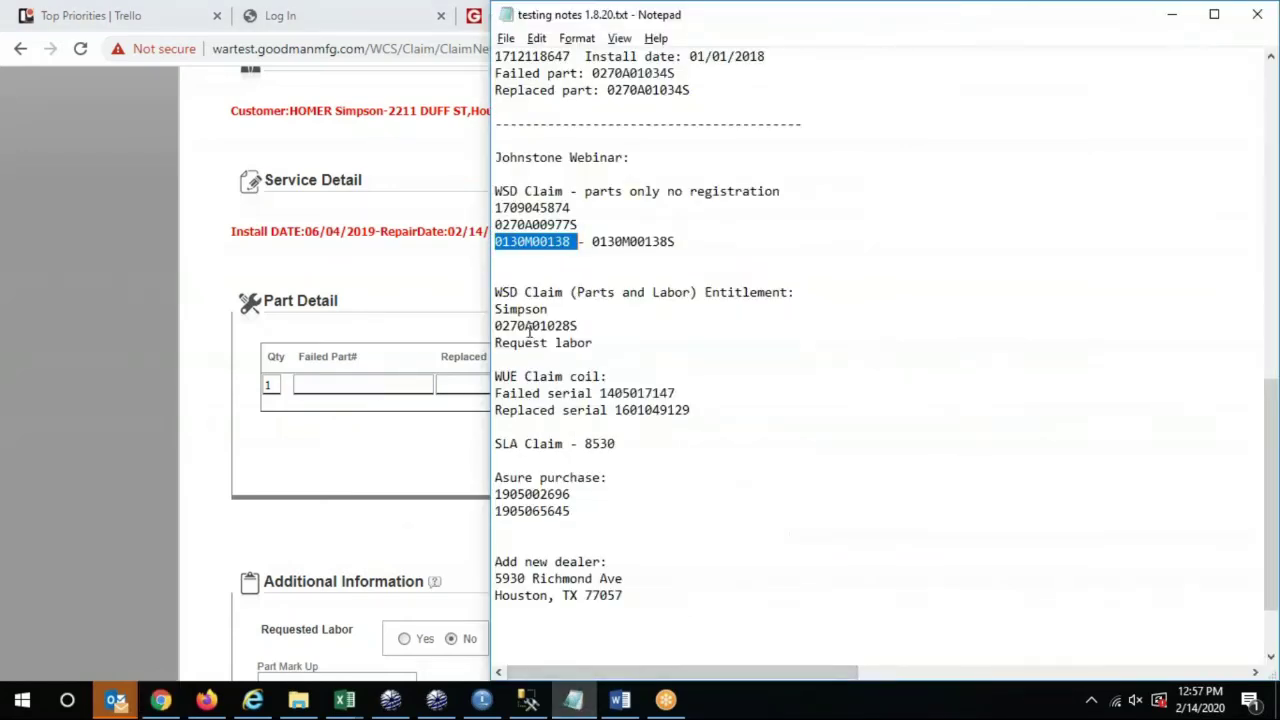
{"action": "double_click", "coordinate": [530, 328]}
{"action": "key", "text": "ctrl+c"}
{"action": "left_click", "coordinate": [350, 386]}
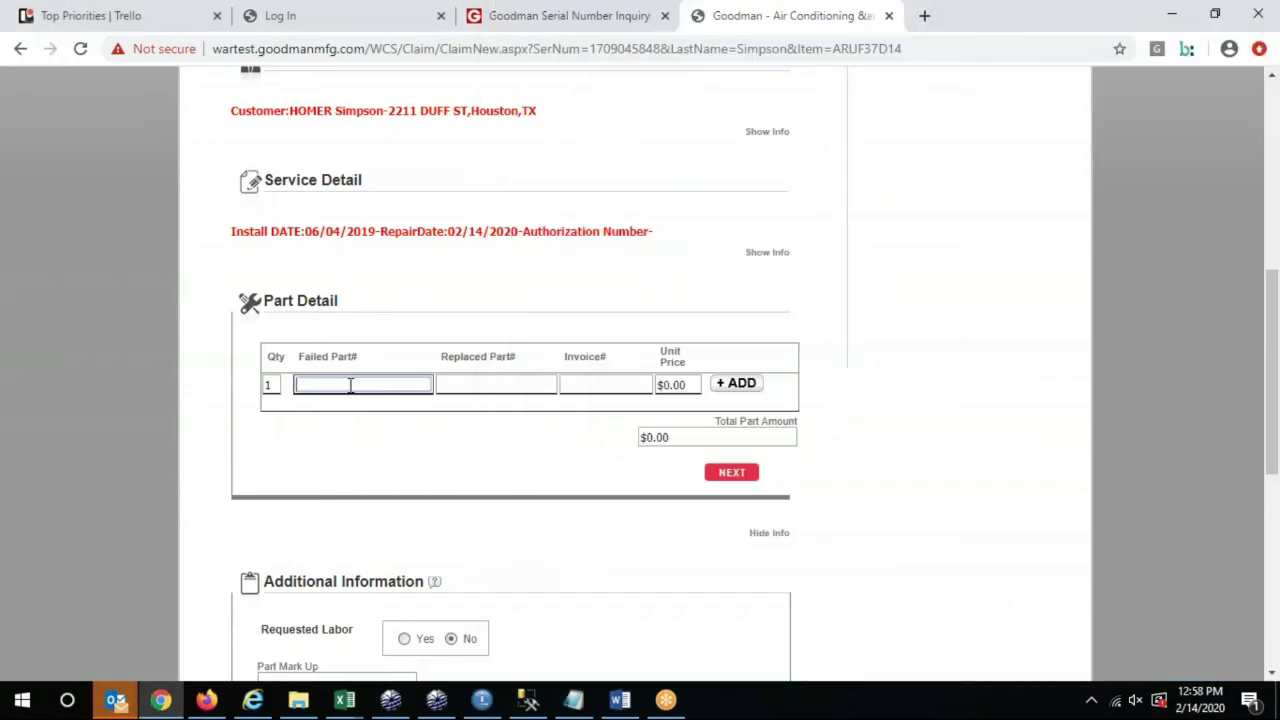
{"action": "key", "text": "ctrl+v"}
{"action": "key", "text": "Tab"}
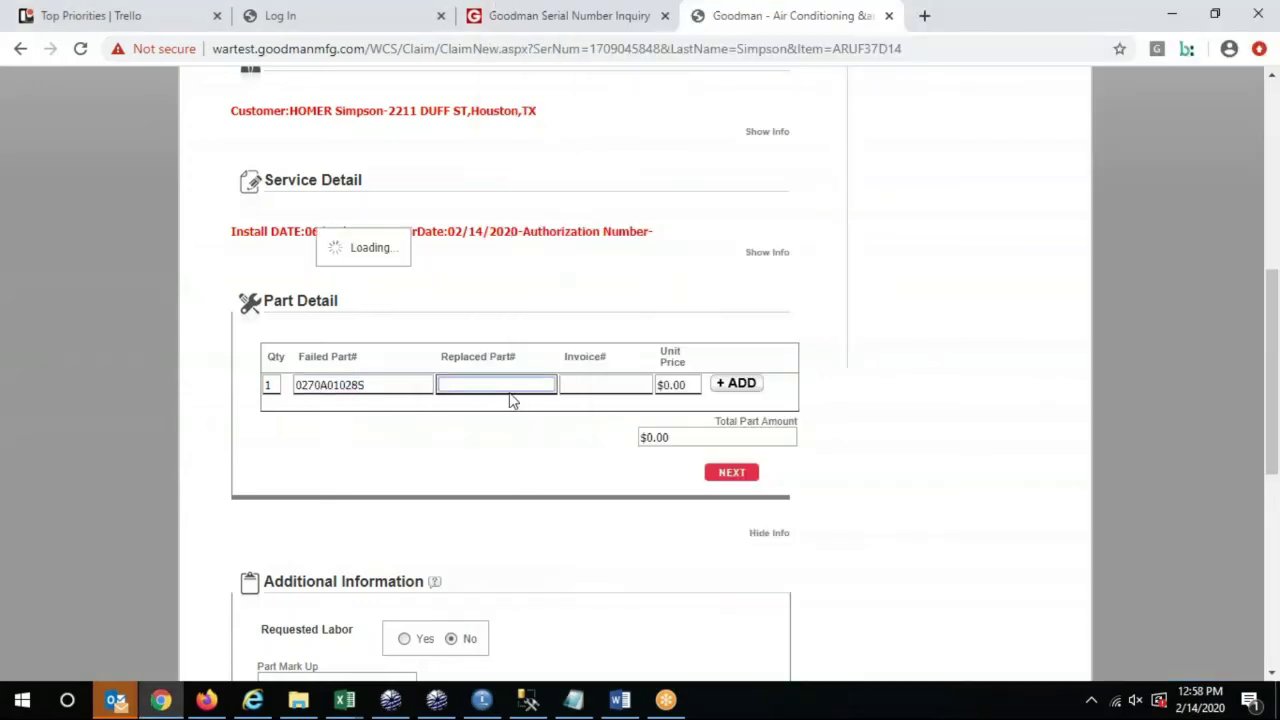
{"action": "key", "text": "ctrl+v"}
{"action": "key", "text": "Tab"}
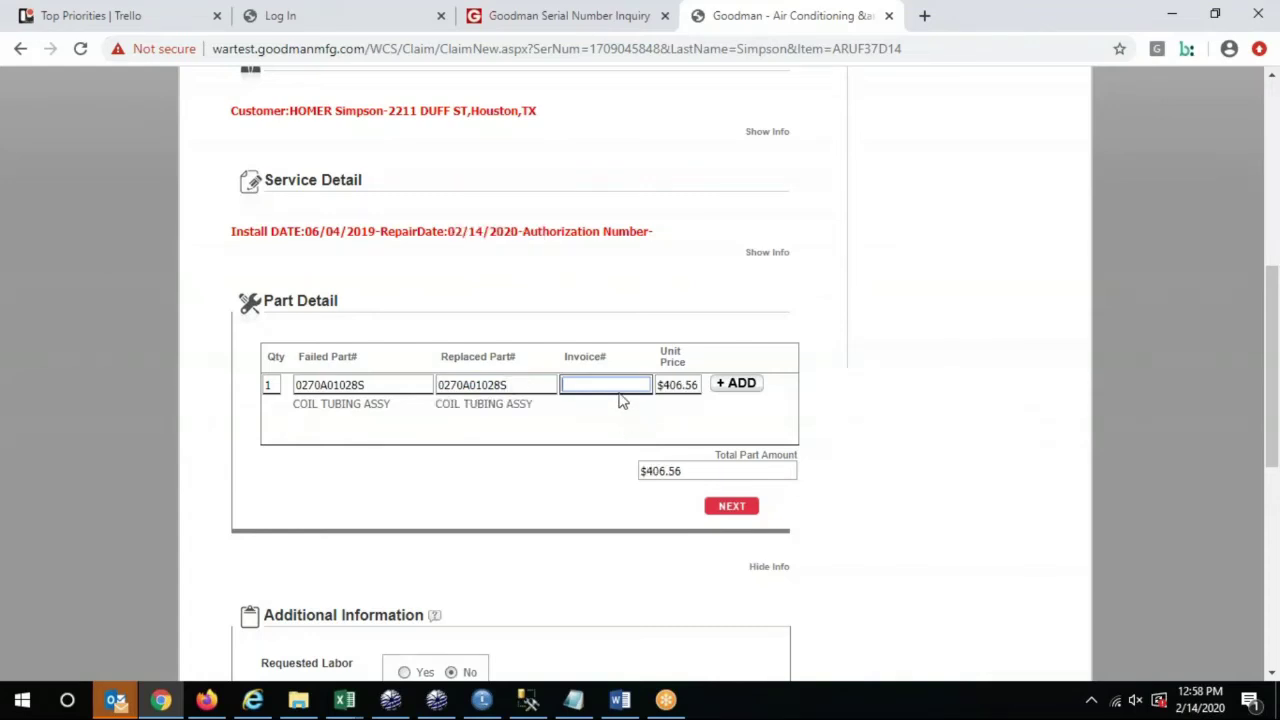
{"action": "left_click", "coordinate": [712, 507]}
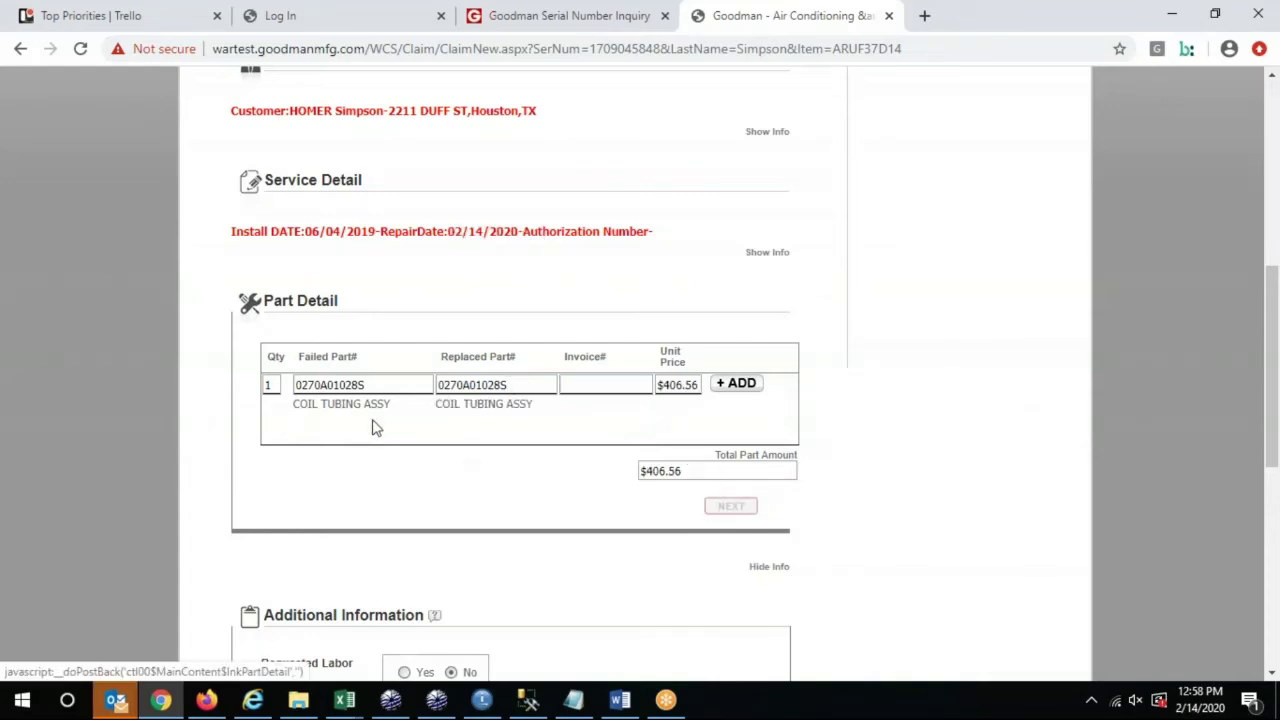
{"action": "left_click", "coordinate": [750, 507]}
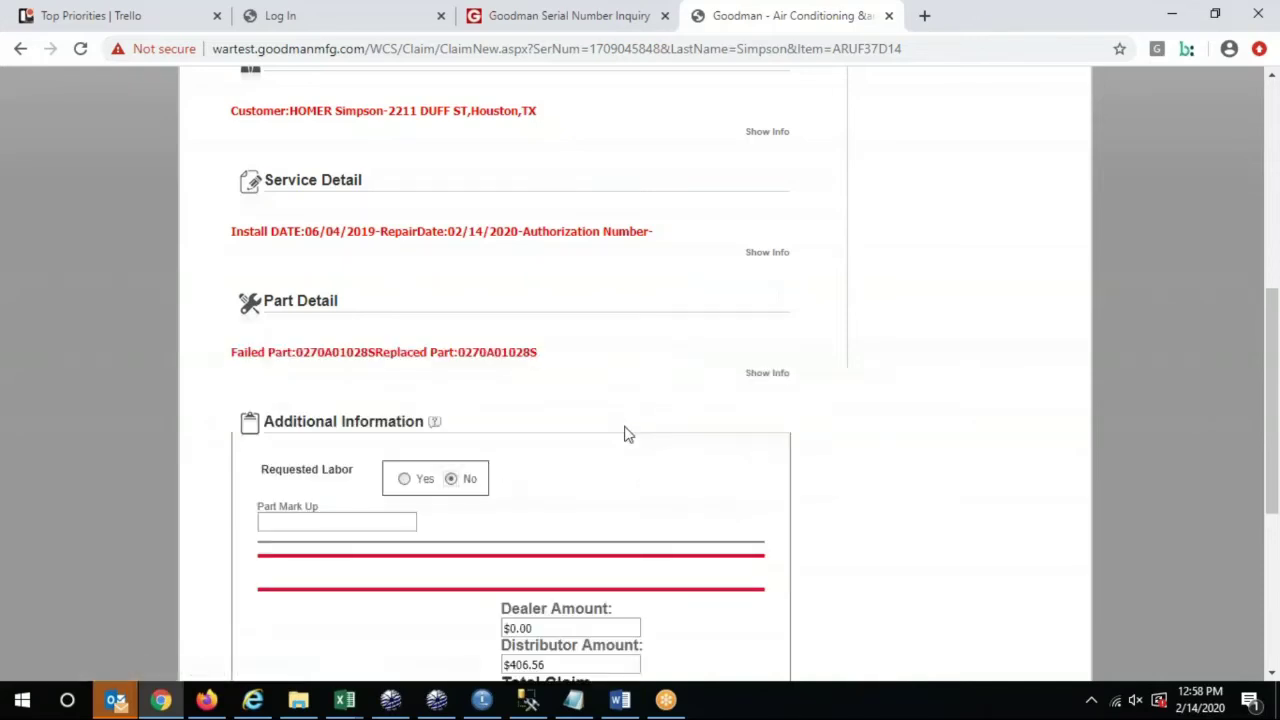
Request labor for the claim and review the labor rate, hours, total labor, refrigerant recovery and total amounts
{"action": "scroll", "coordinate": [640, 434], "scroll_direction": "down", "scroll_amount": 3}
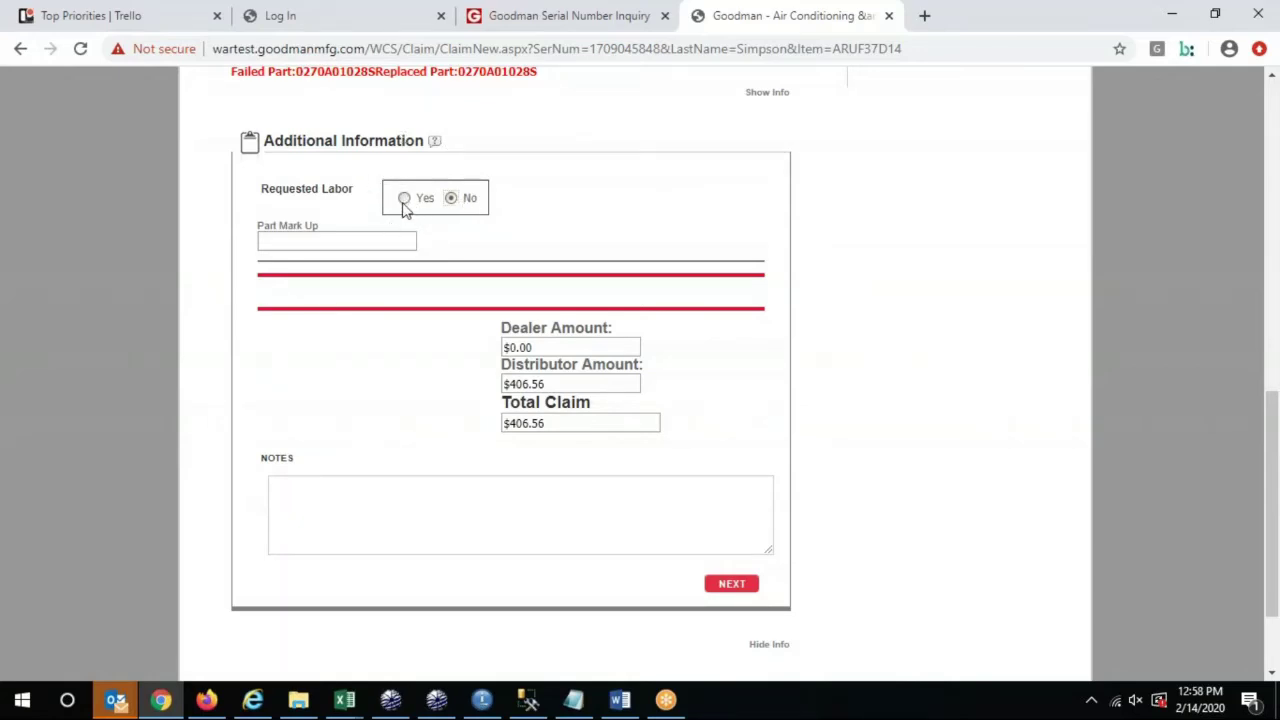
{"action": "left_click", "coordinate": [404, 199]}
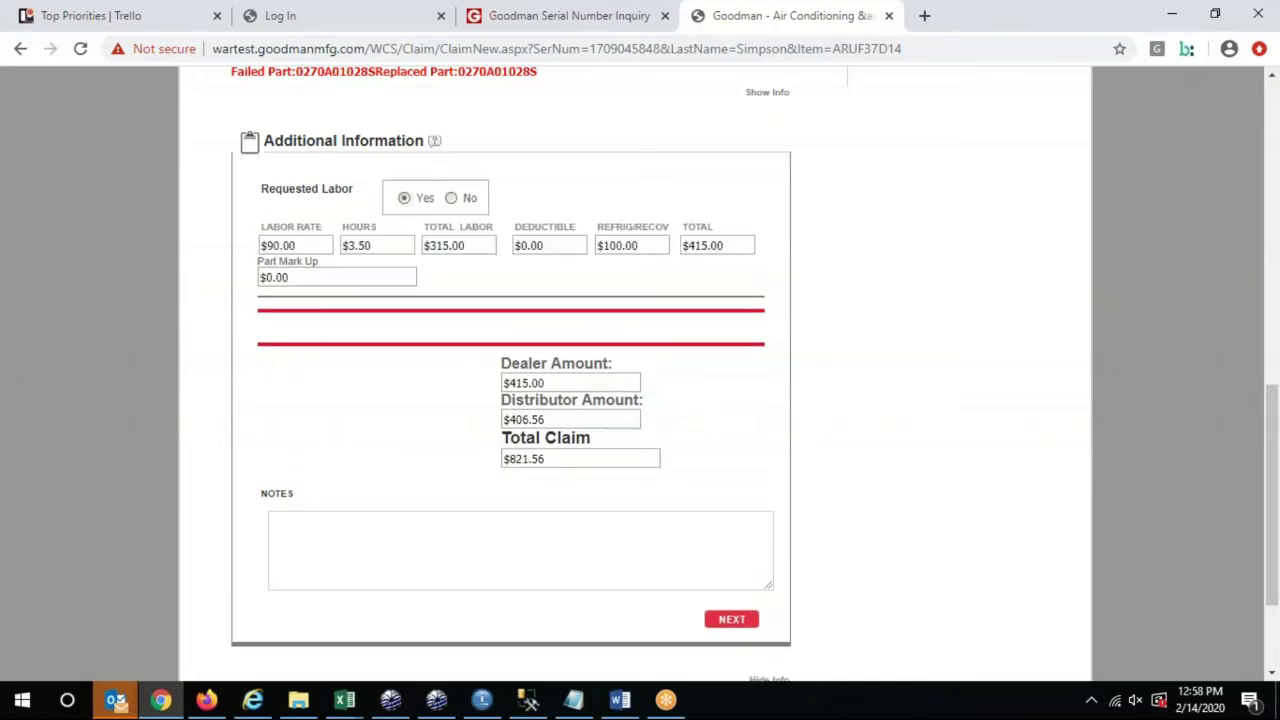
{"action": "left_click_drag", "start_coordinate": [320, 250], "coordinate": [263, 245]}
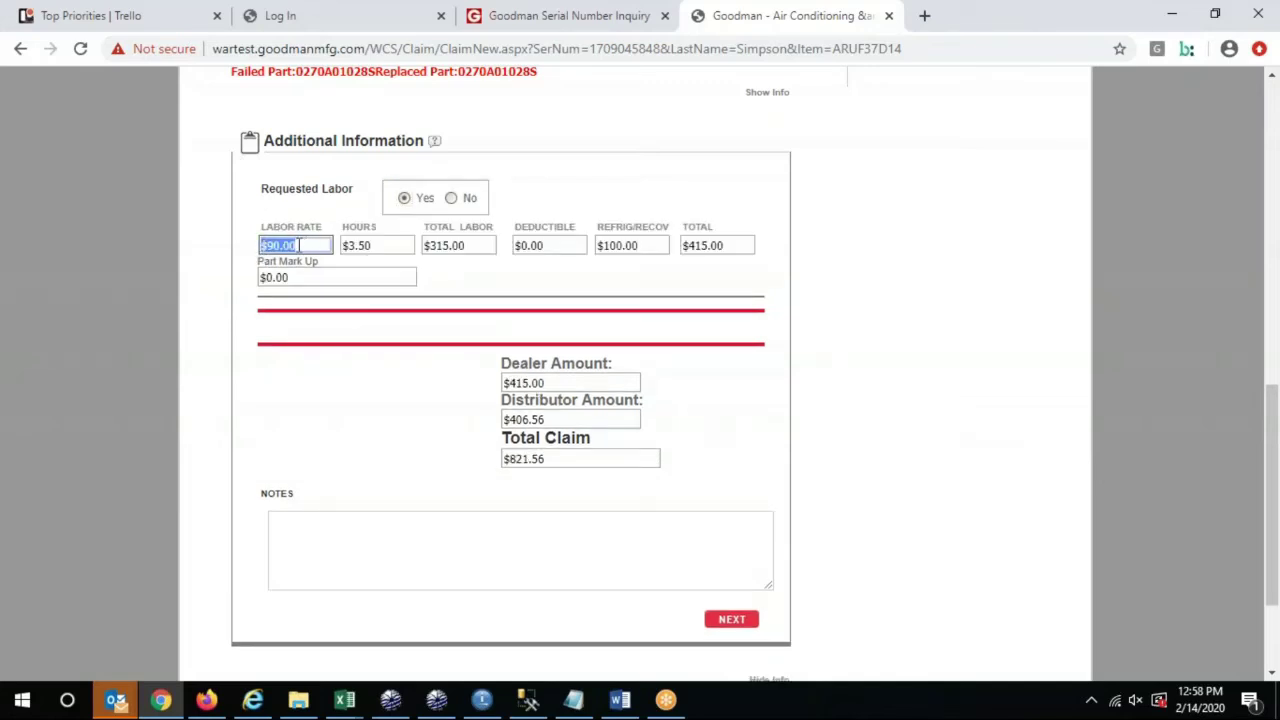
{"action": "key", "text": "Tab"}
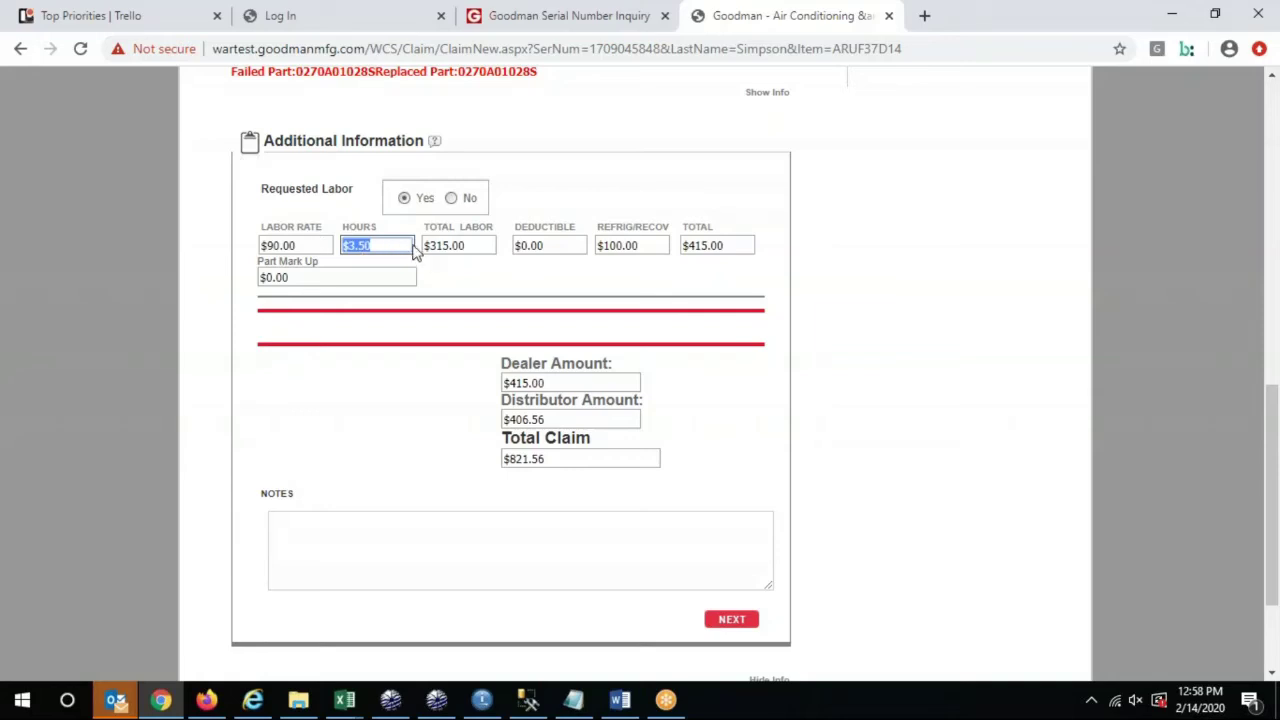
{"action": "left_click", "coordinate": [449, 243]}
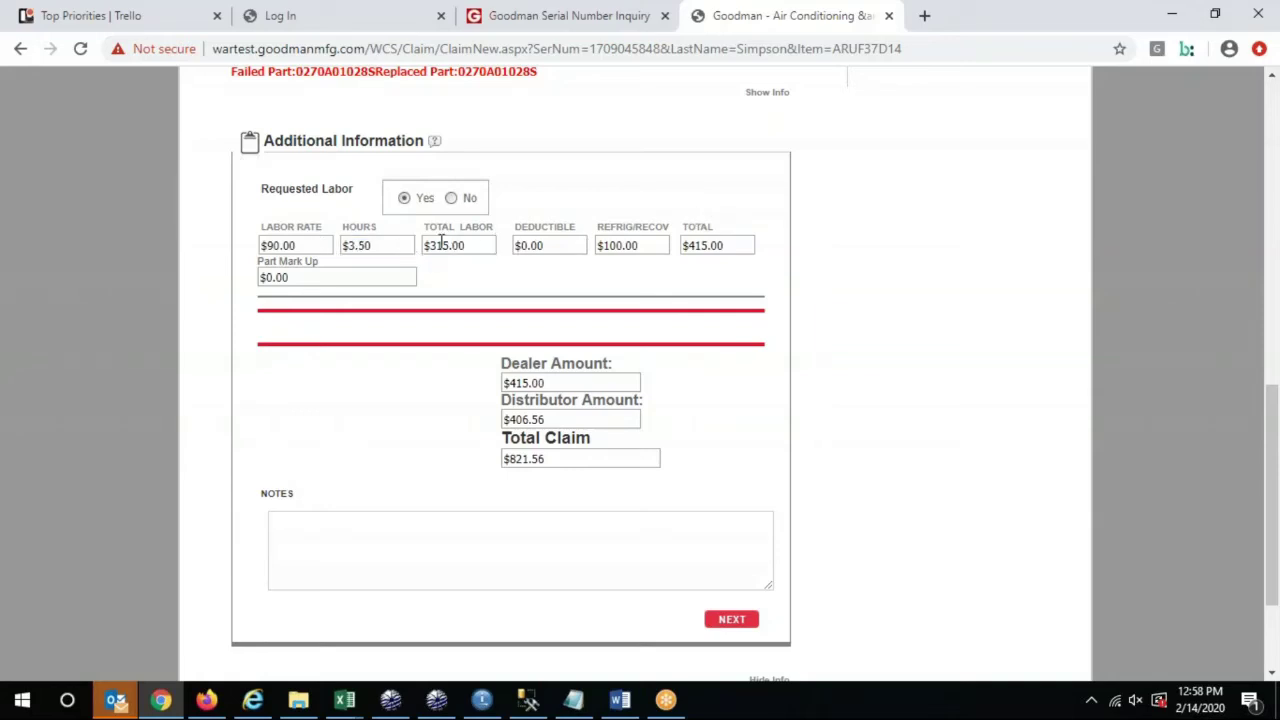
{"action": "left_click", "coordinate": [663, 246]}
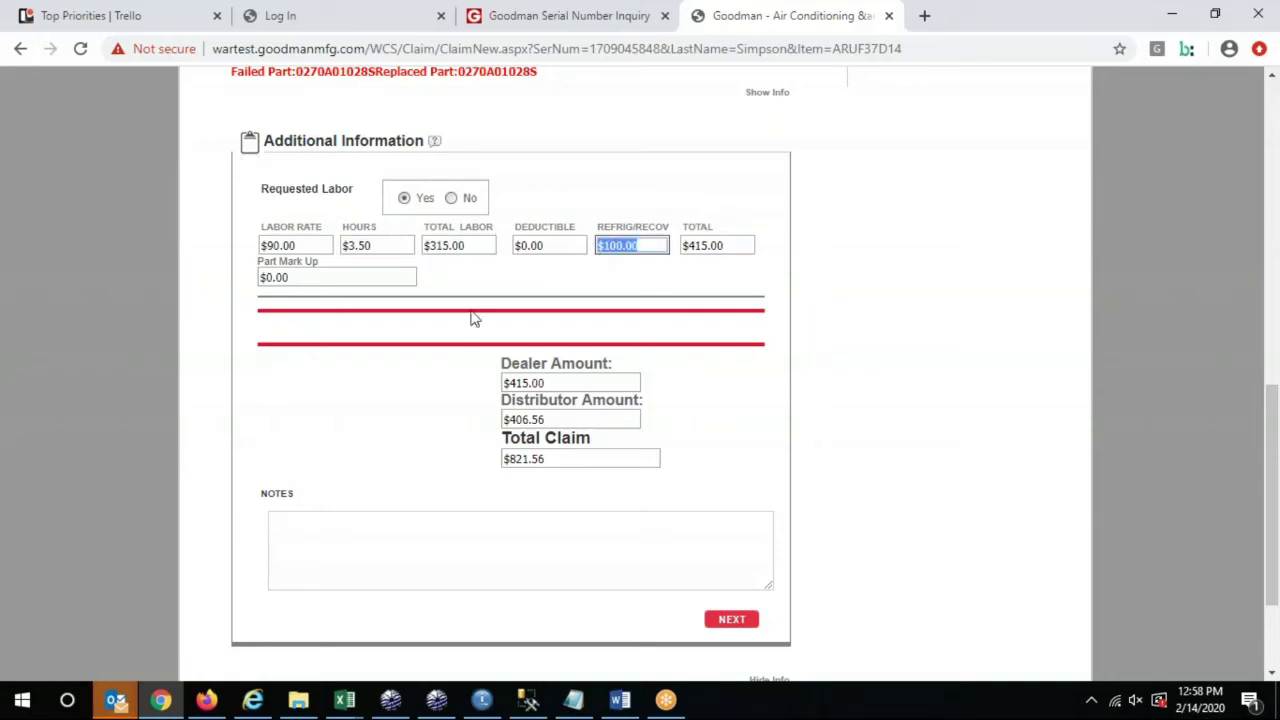
{"action": "left_click", "coordinate": [748, 250]}
{"action": "left_click", "coordinate": [440, 437]}
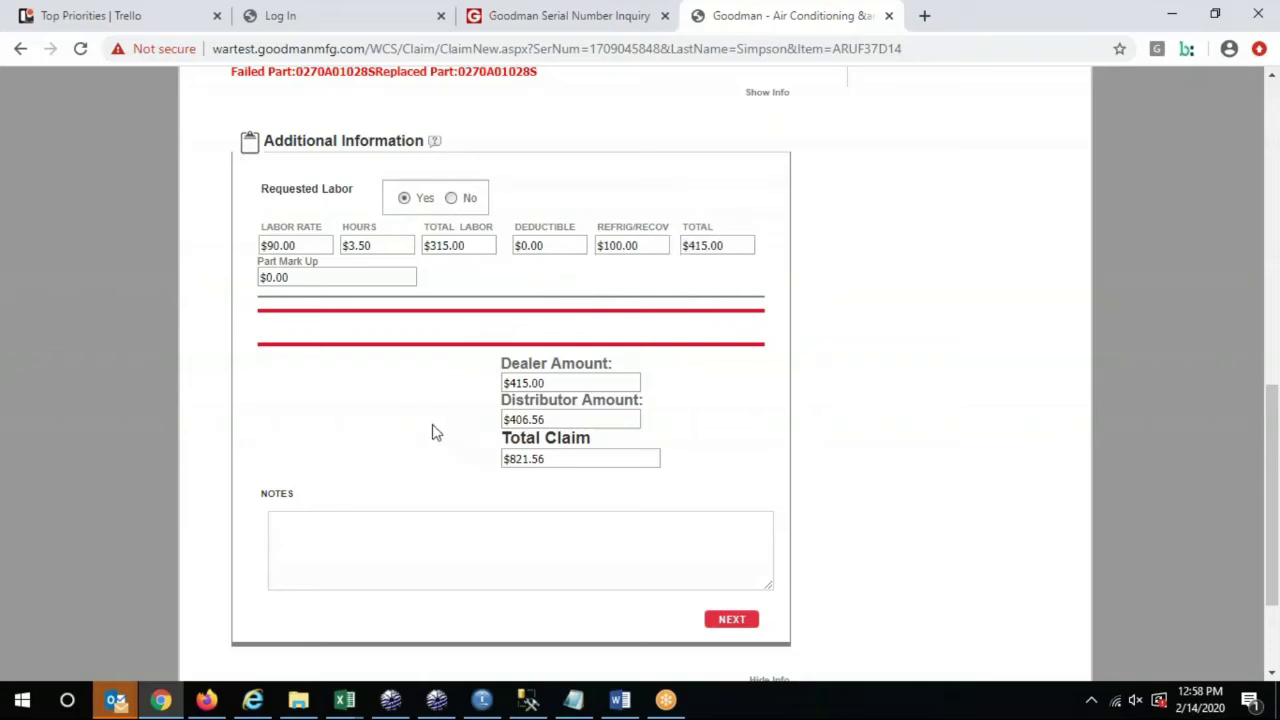
Reopen the Part Detail section to review the failed and replaced part, and complete the section again
{"action": "scroll", "coordinate": [445, 410], "scroll_direction": "up", "scroll_amount": 3}
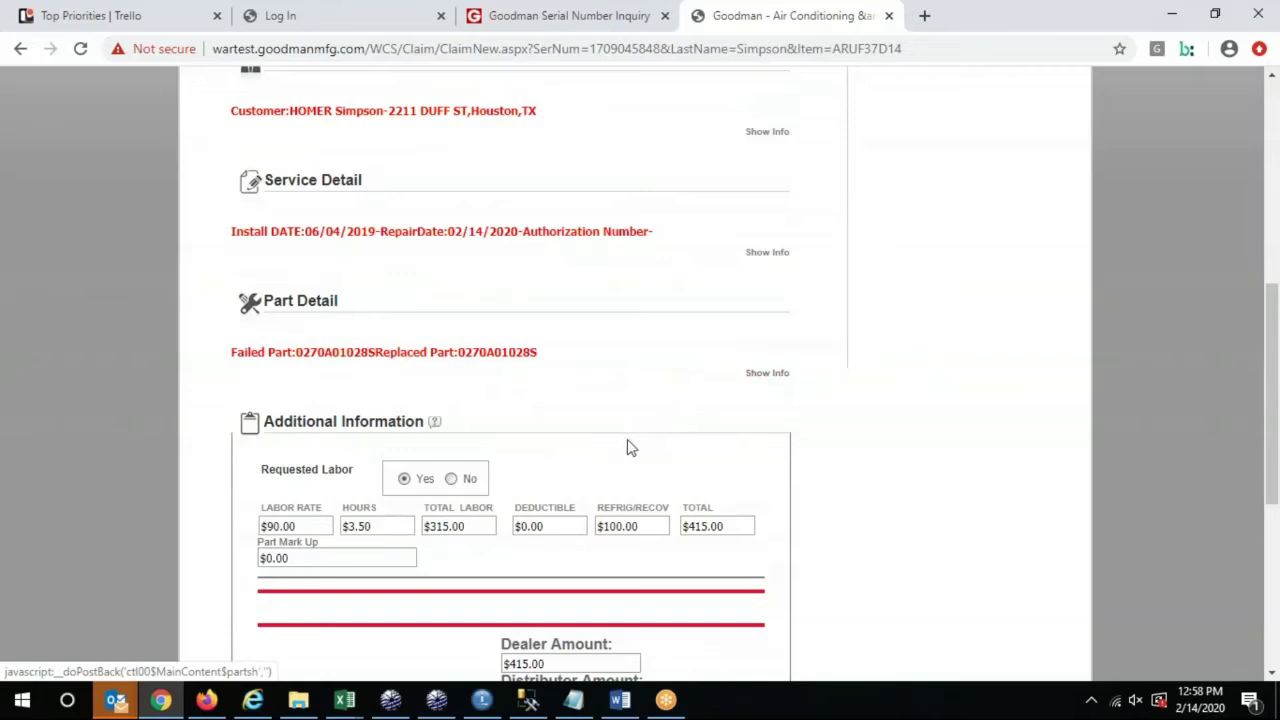
{"action": "left_click", "coordinate": [716, 505]}
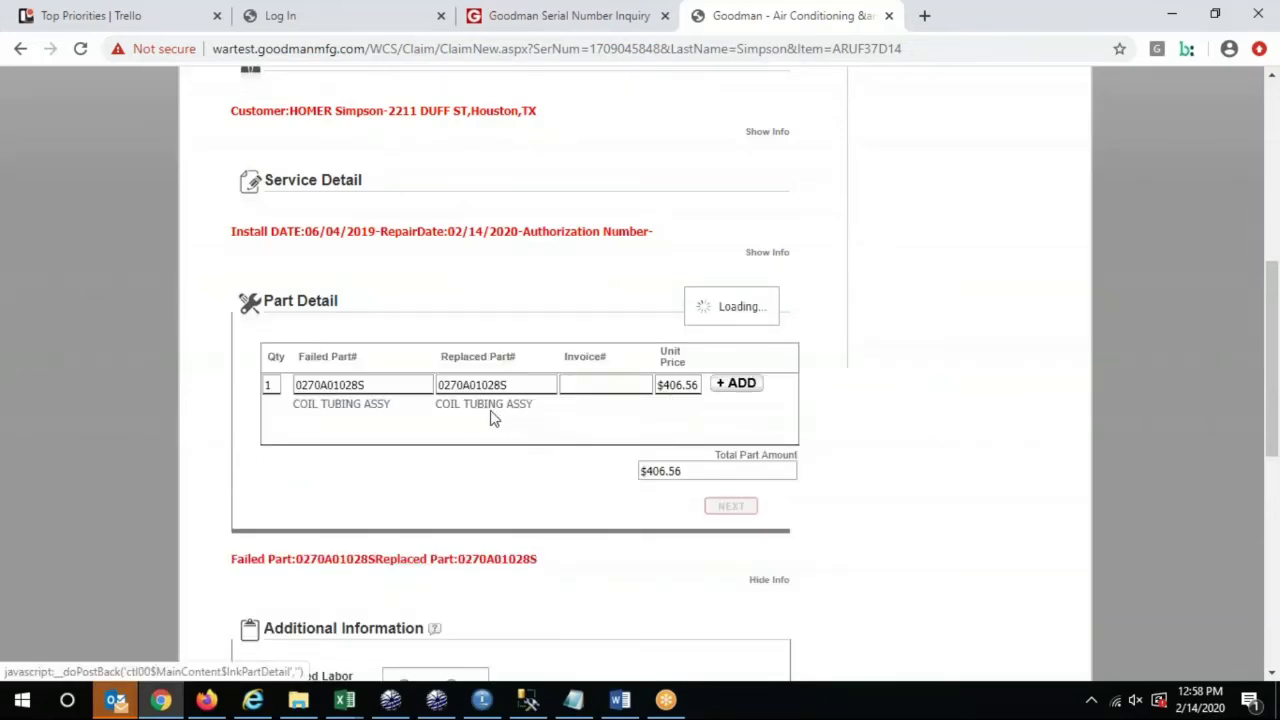
{"action": "scroll", "coordinate": [486, 422], "scroll_direction": "down", "scroll_amount": 3}
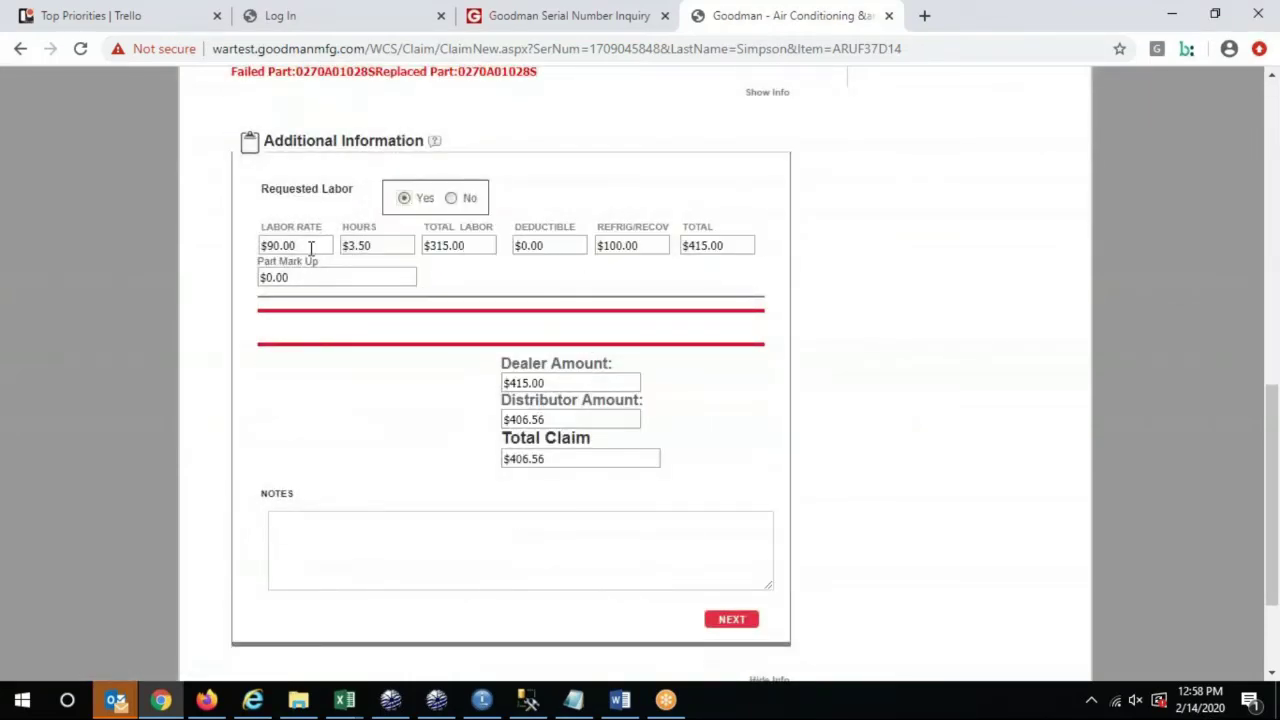
Check the labor and claim amounts in the Additional Information section and submit the warranty claim
{"action": "scroll", "coordinate": [457, 289], "scroll_direction": "down", "scroll_amount": 2}
{"action": "scroll", "coordinate": [449, 300], "scroll_direction": "up", "scroll_amount": 2}
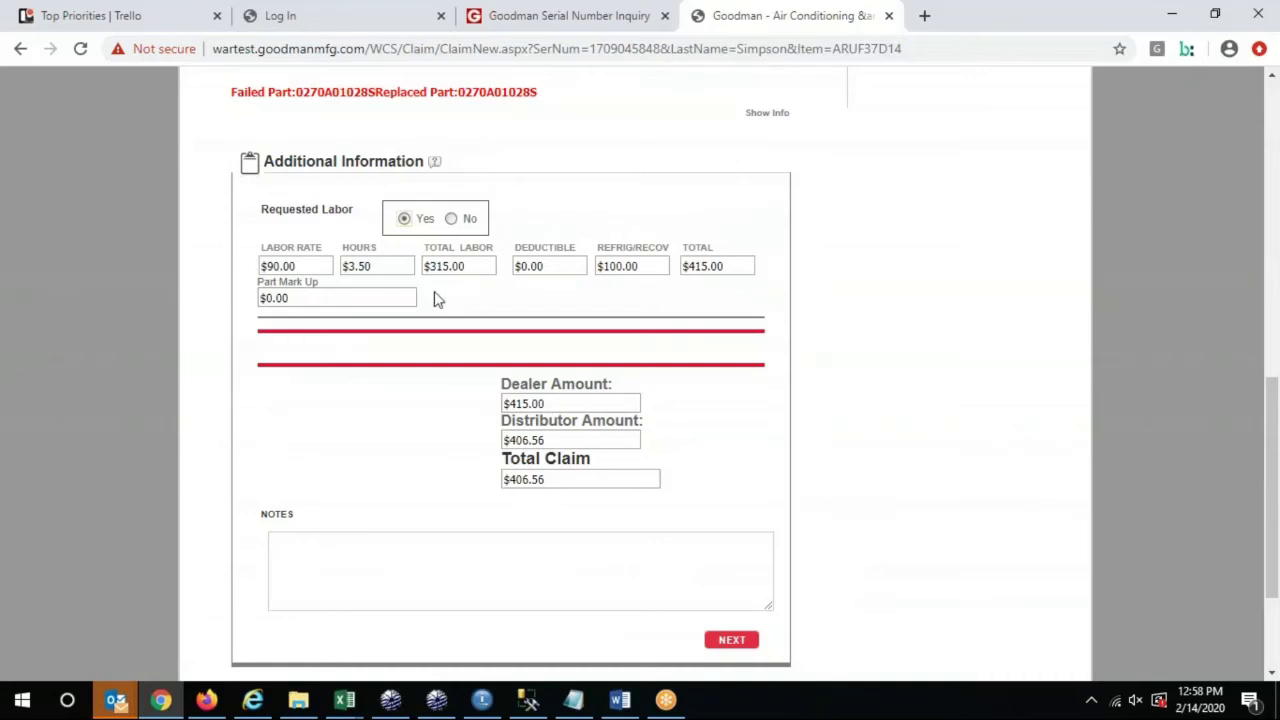
{"action": "scroll", "coordinate": [447, 298], "scroll_direction": "down", "scroll_amount": 2}
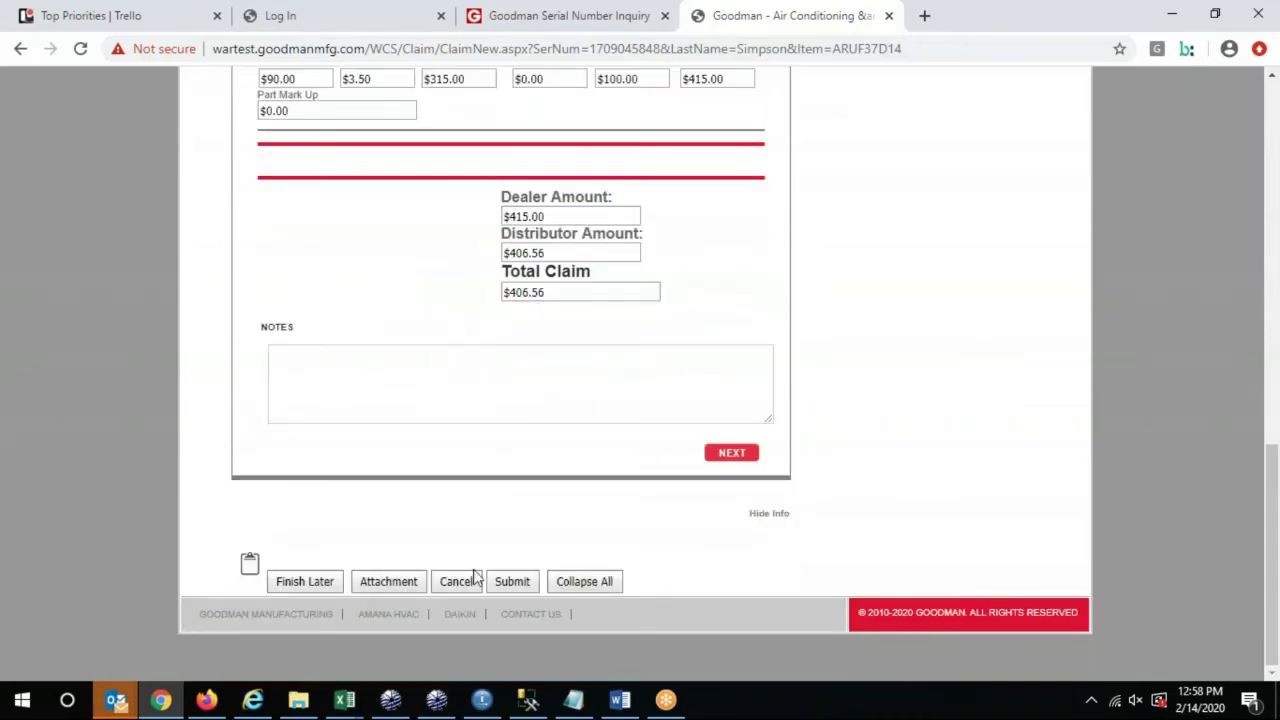
{"action": "left_click", "coordinate": [512, 582]}
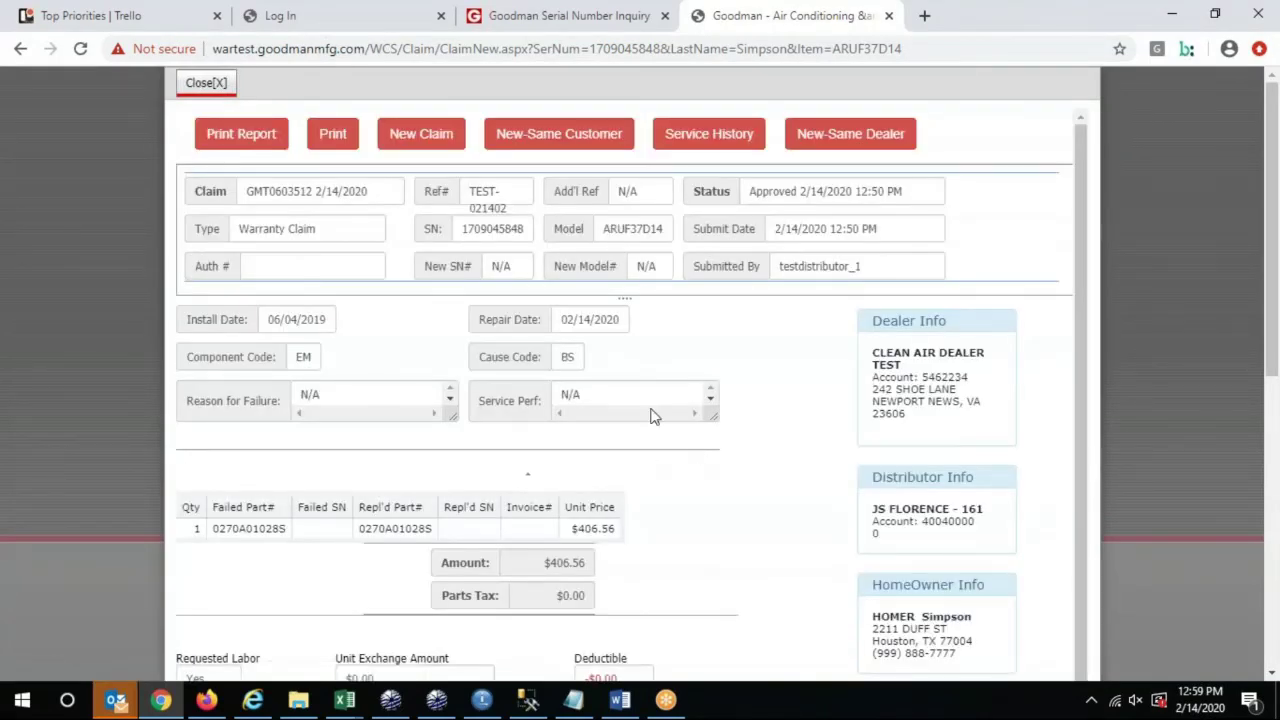
Review the submitted claim's labor and total amounts and view its payment details
{"action": "scroll", "coordinate": [286, 397], "scroll_direction": "down", "scroll_amount": 4}
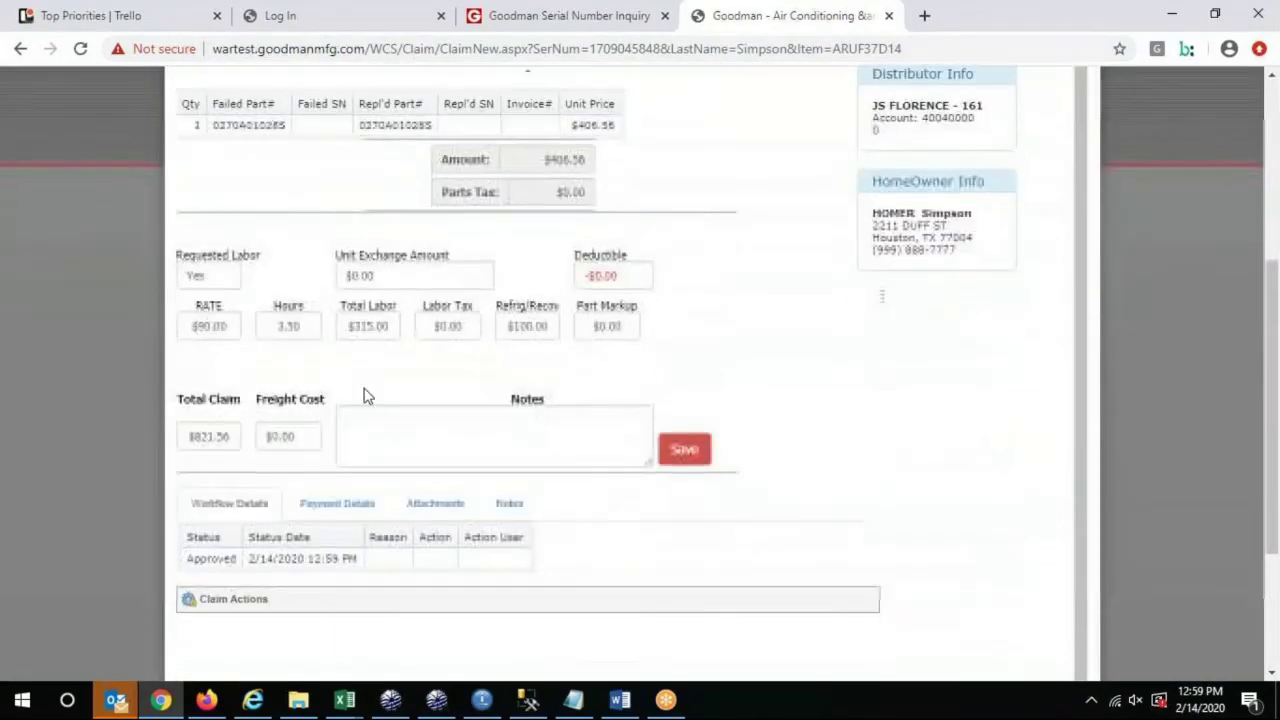
{"action": "left_click", "coordinate": [328, 507]}
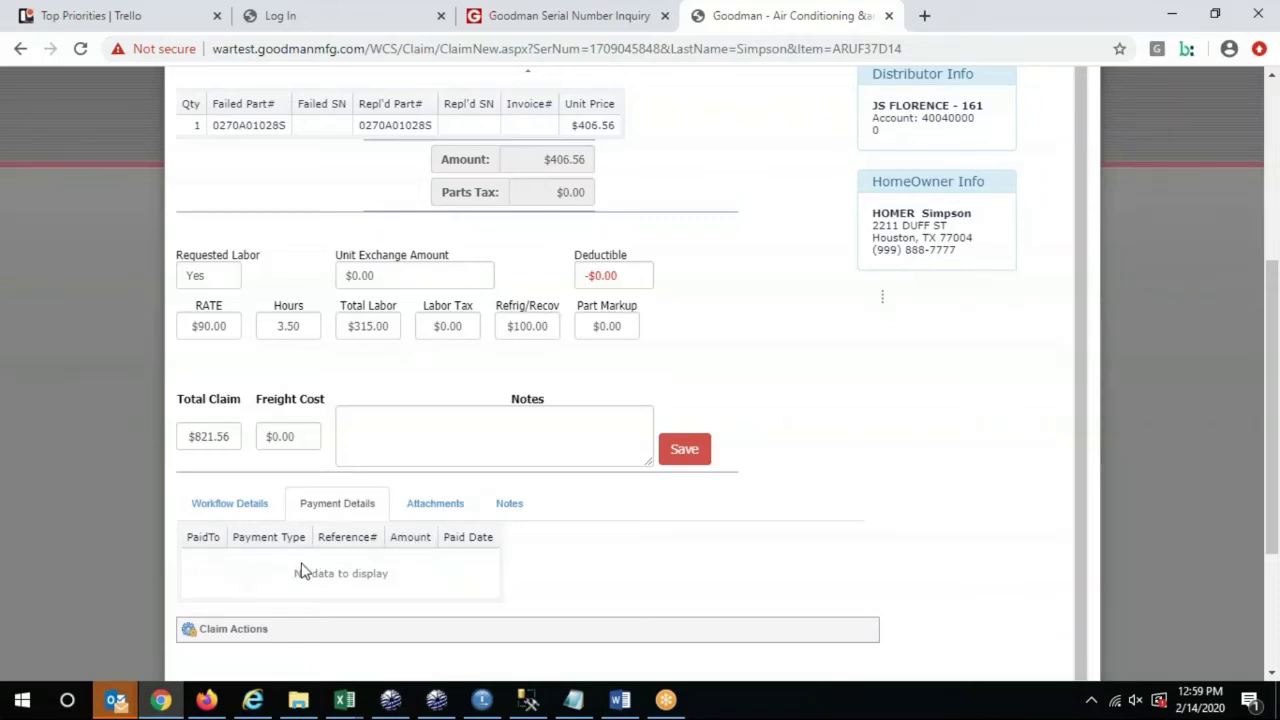
Review the submitted claim's header, status and dealer information, and close the claim report
{"action": "scroll", "coordinate": [608, 464], "scroll_direction": "up", "scroll_amount": 1}
{"action": "scroll", "coordinate": [608, 464], "scroll_direction": "up", "scroll_amount": 4}
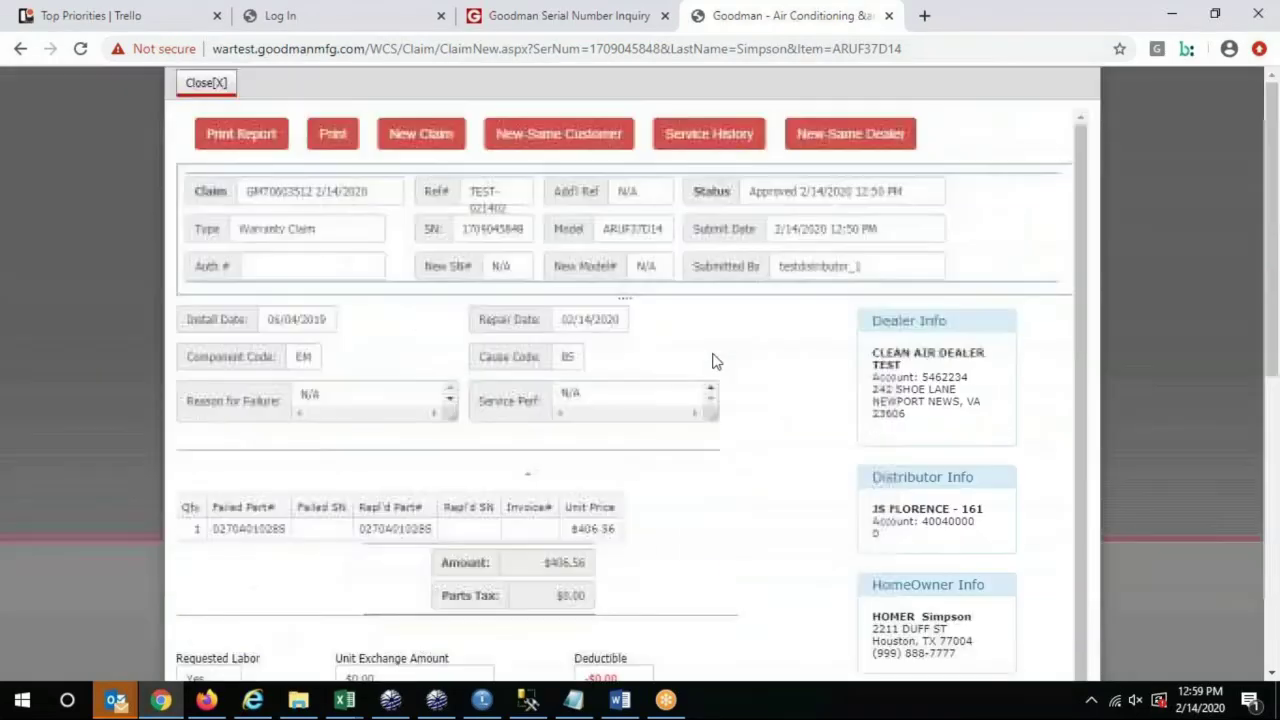
{"action": "scroll", "coordinate": [912, 437], "scroll_direction": "down", "scroll_amount": 1}
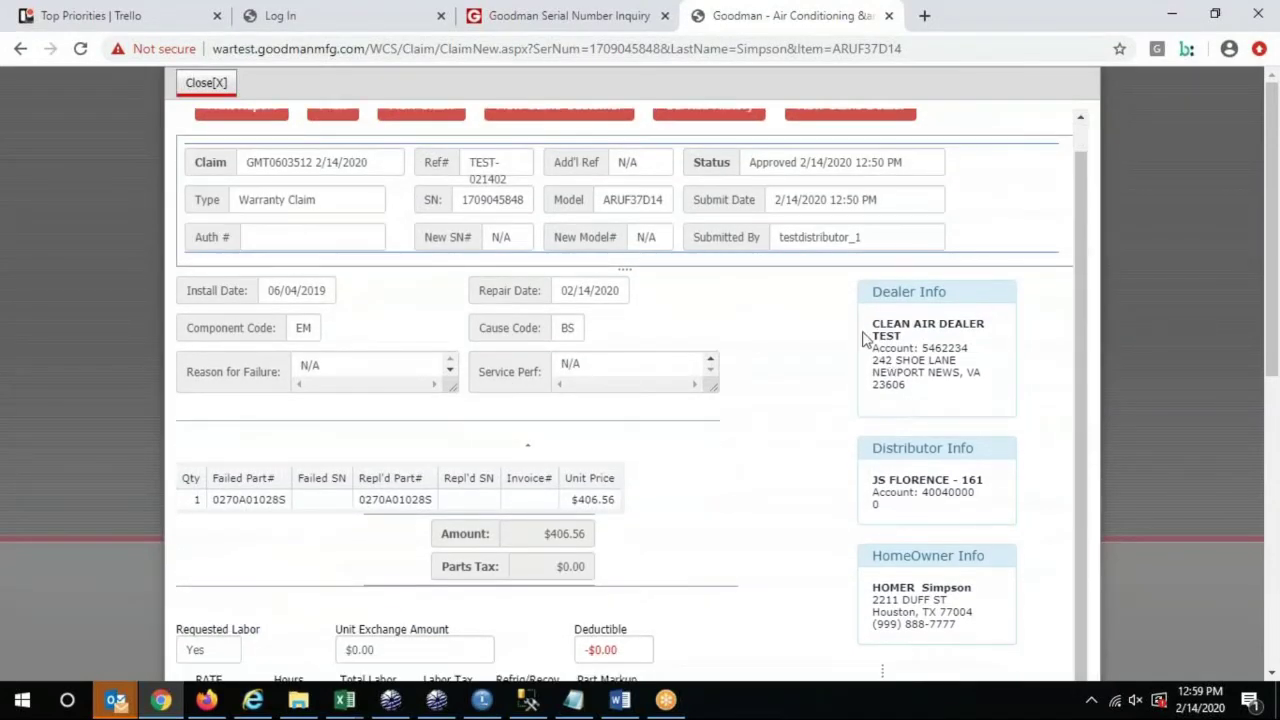
{"action": "left_click_drag", "start_coordinate": [871, 323], "coordinate": [943, 390]}
{"action": "left_click", "coordinate": [943, 390]}
{"action": "scroll", "coordinate": [433, 354], "scroll_direction": "up", "scroll_amount": 1}
{"action": "left_click", "coordinate": [212, 83]}
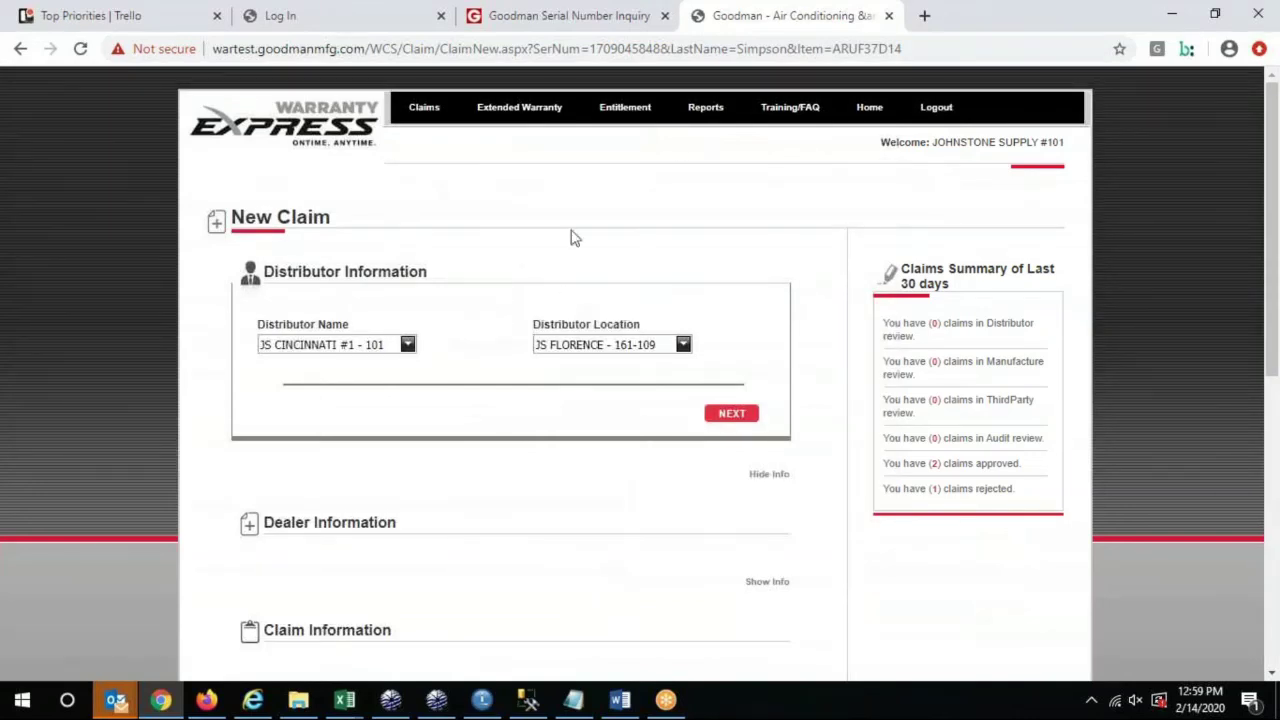
Open the extended warranty purchase form and try to select JS FLORENCE - 161-109 as the distributor location
{"action": "mouse_move", "coordinate": [480, 107]}
{"action": "left_click", "coordinate": [499, 146]}
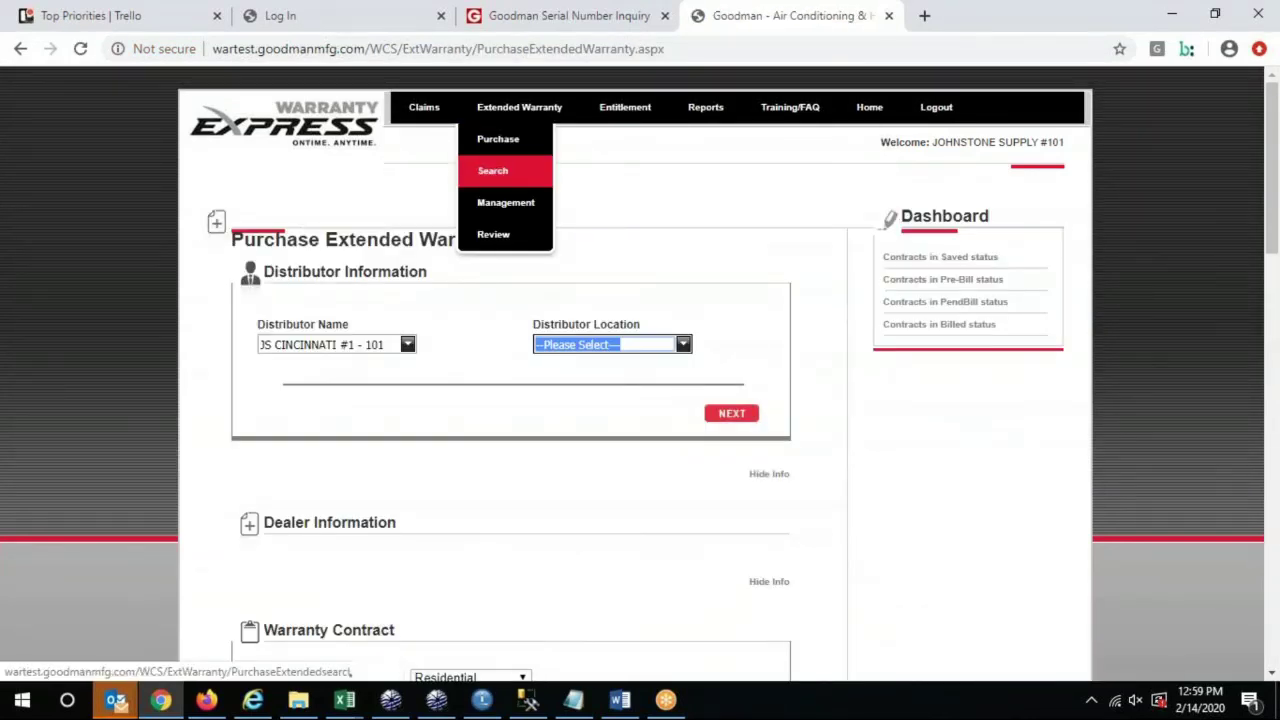
{"action": "left_click", "coordinate": [683, 346]}
{"action": "left_click", "coordinate": [620, 406]}
{"action": "left_click", "coordinate": [683, 346]}
{"action": "left_click", "coordinate": [629, 394]}
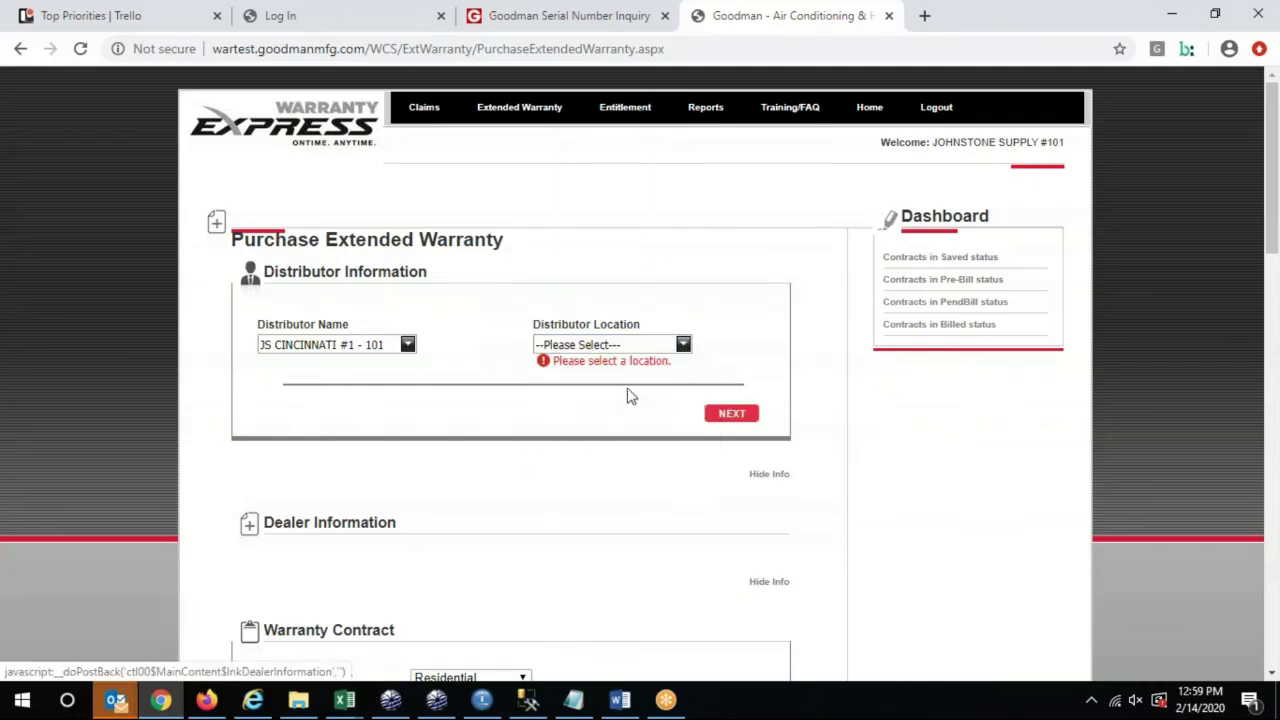
{"action": "left_click", "coordinate": [683, 346]}
{"action": "left_click", "coordinate": [629, 390]}
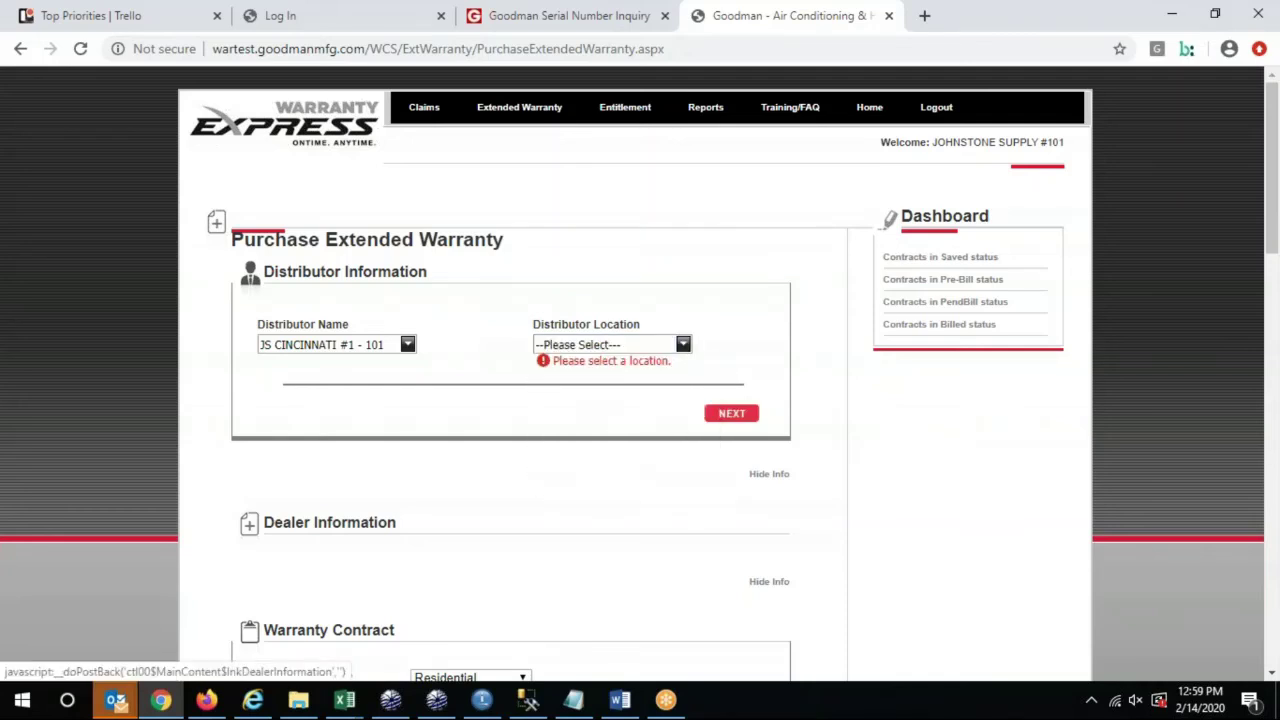
{"action": "left_click_drag", "start_coordinate": [640, 343], "coordinate": [508, 334]}
{"action": "left_click", "coordinate": [608, 340]}
{"action": "left_click", "coordinate": [683, 344]}
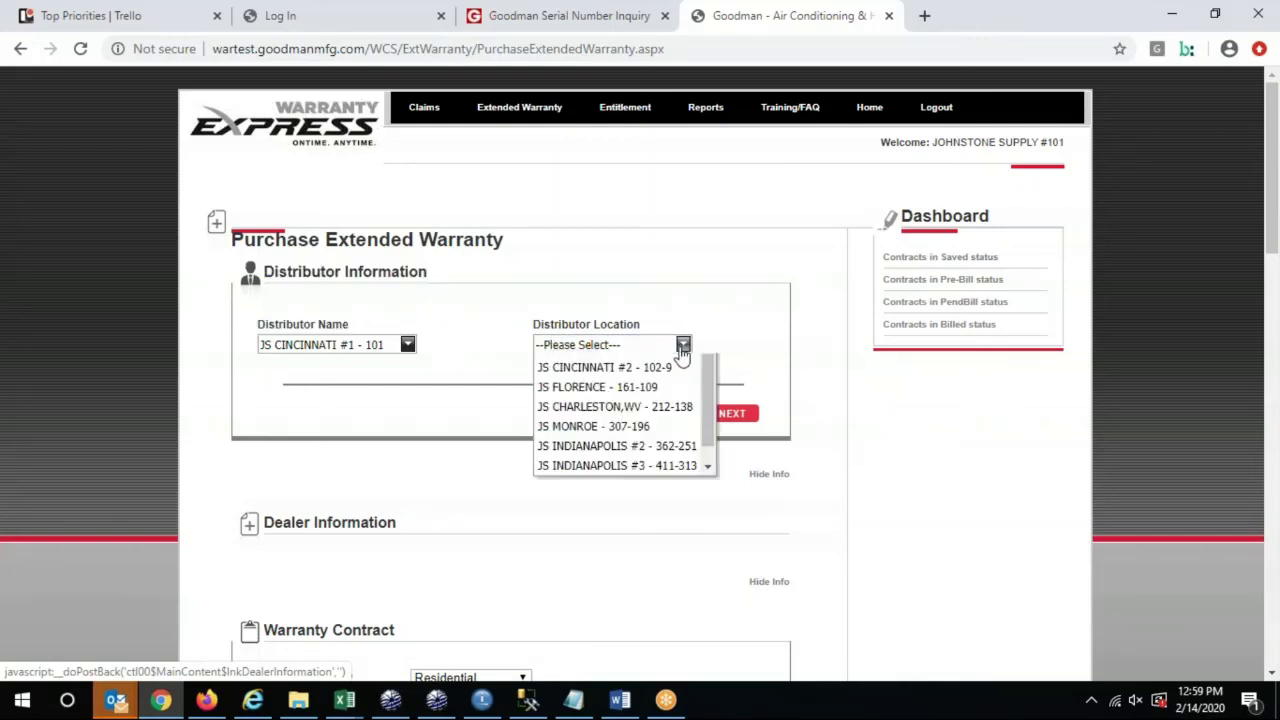
{"action": "left_click", "coordinate": [660, 391]}
Reload the extended warranty purchase form and set the distributor location to JS FLORENCE - 161-109
{"action": "mouse_move", "coordinate": [519, 107]}
{"action": "left_click", "coordinate": [510, 148]}
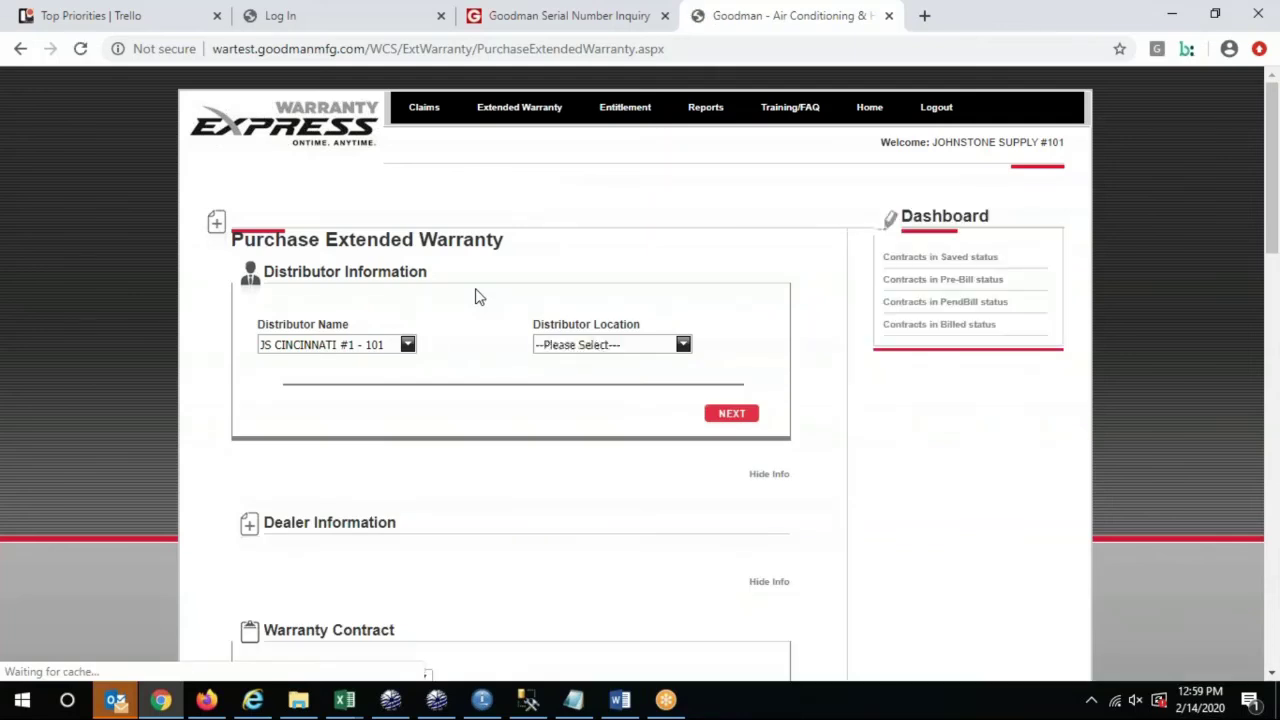
{"action": "left_click", "coordinate": [684, 348]}
{"action": "left_click", "coordinate": [622, 385]}
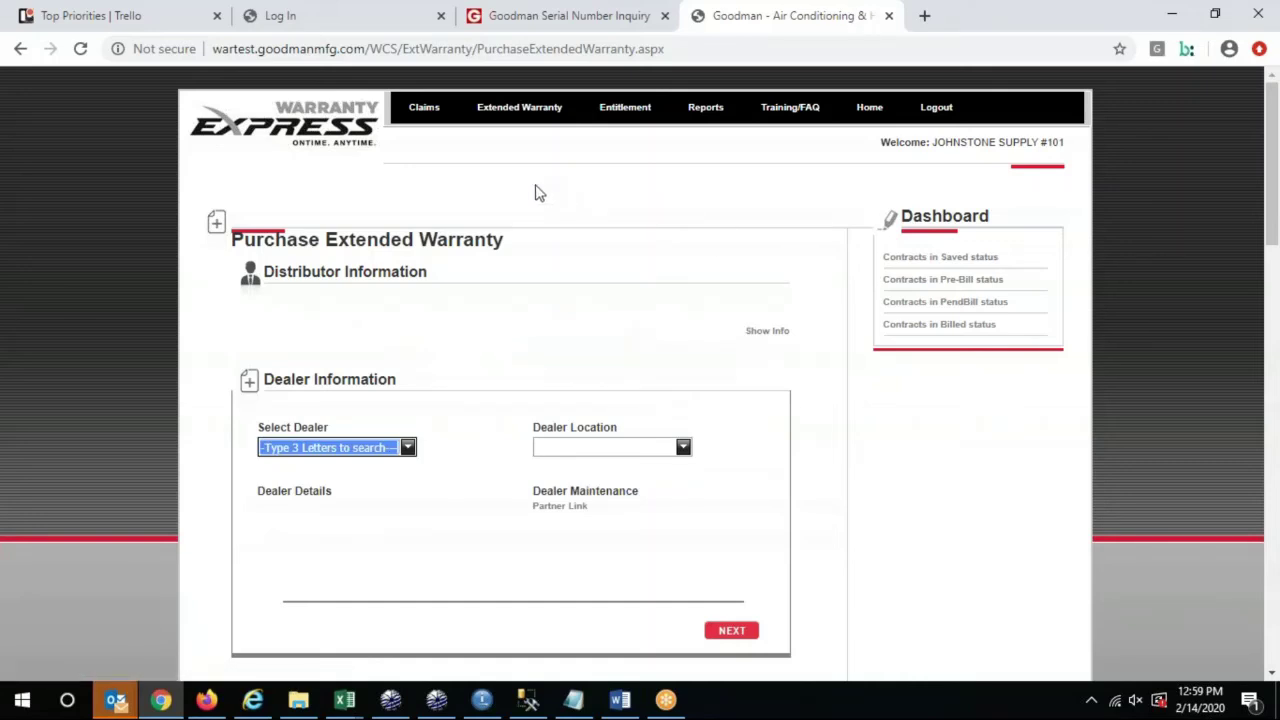
Search for and select the dealer CLEAN AIR DEALER TEST, and continue to the Warranty Contract section
{"action": "type", "text": "1704"}
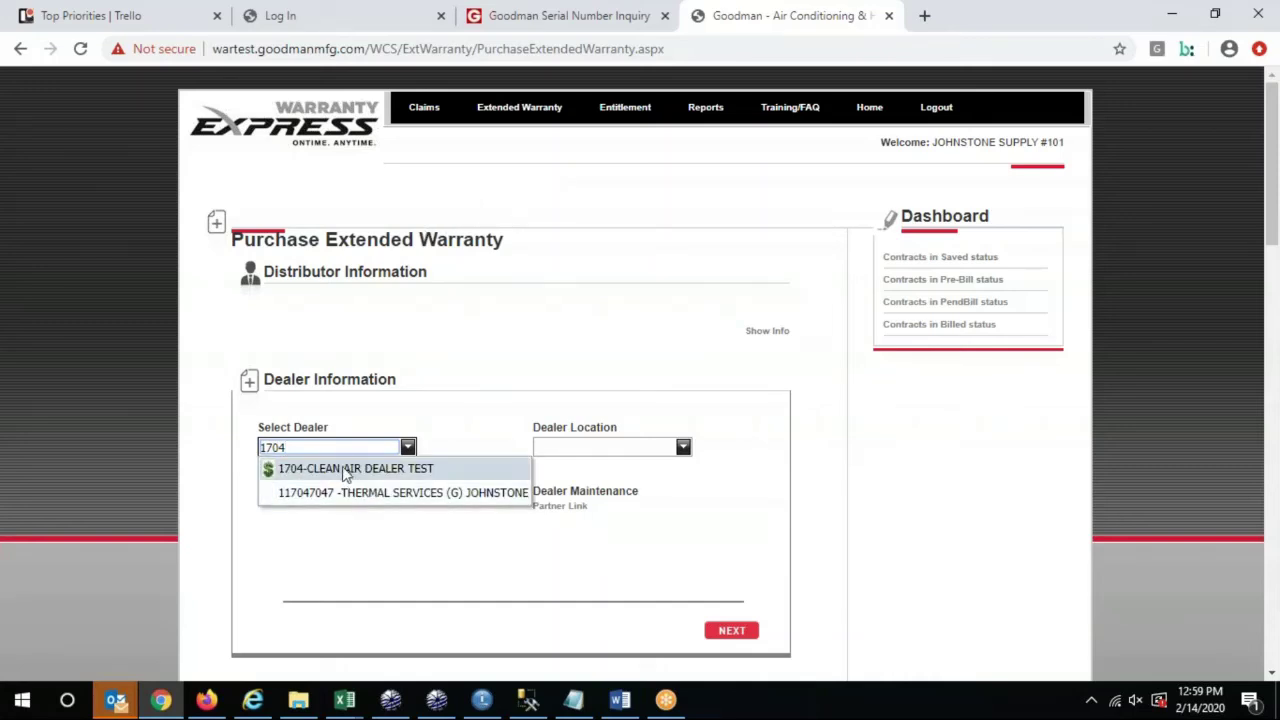
{"action": "left_click", "coordinate": [290, 472]}
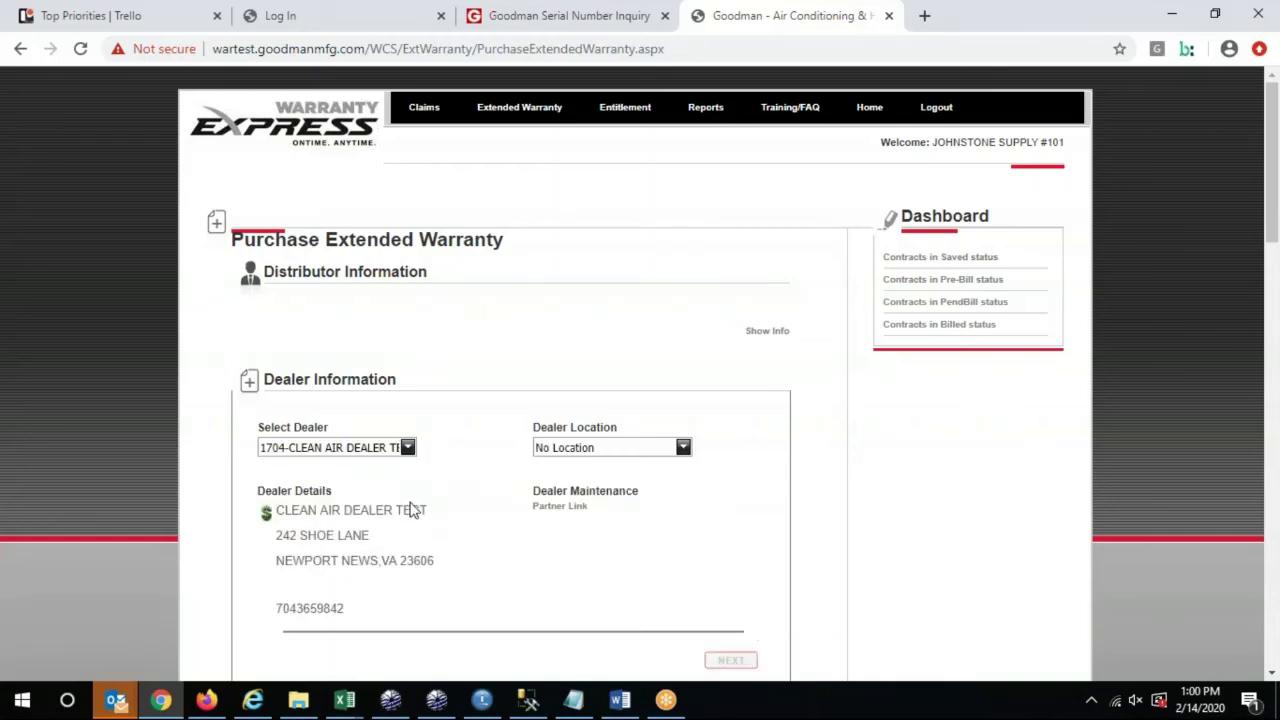
{"action": "scroll", "coordinate": [664, 498], "scroll_direction": "down", "scroll_amount": 2}
{"action": "left_click", "coordinate": [730, 473]}
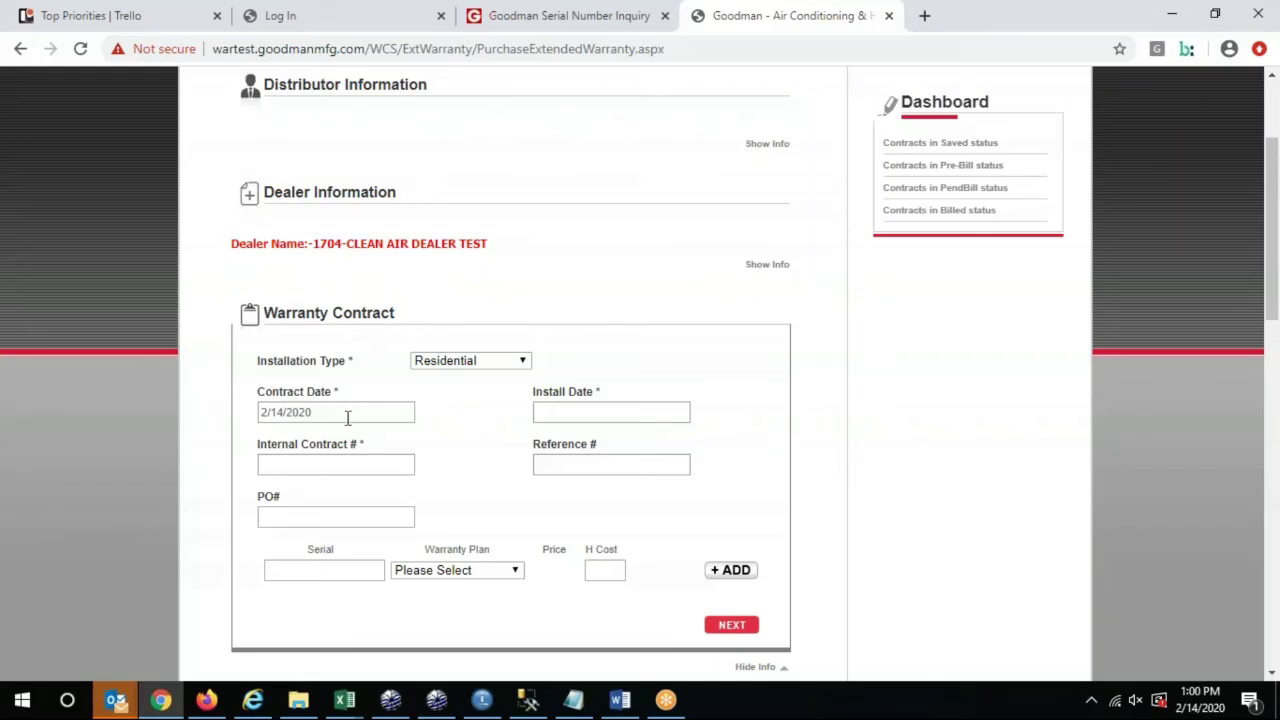
Set the warranty contract's install date to 08/21/2019
{"action": "left_click", "coordinate": [549, 412]}
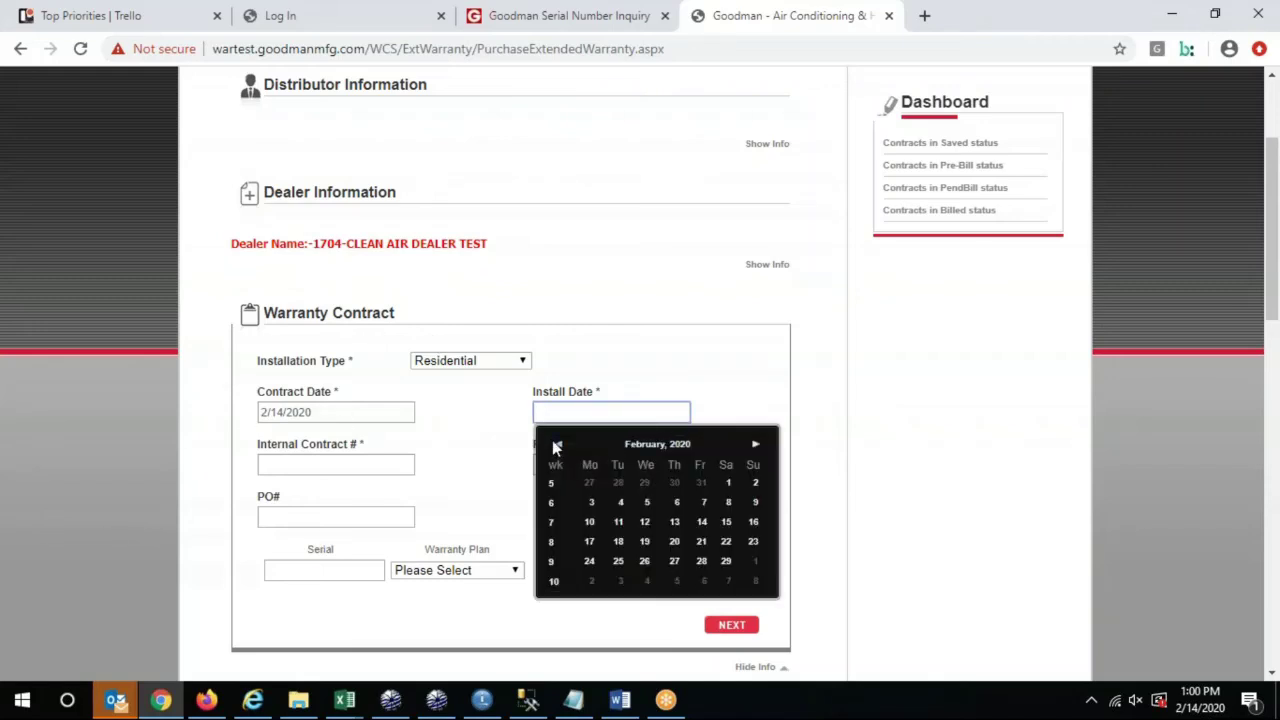
{"action": "left_click", "coordinate": [557, 445]}
{"action": "left_click", "coordinate": [557, 445]}
{"action": "left_click", "coordinate": [559, 445]}
{"action": "left_click", "coordinate": [559, 445]}
{"action": "left_click", "coordinate": [560, 445]}
{"action": "left_click", "coordinate": [561, 446]}
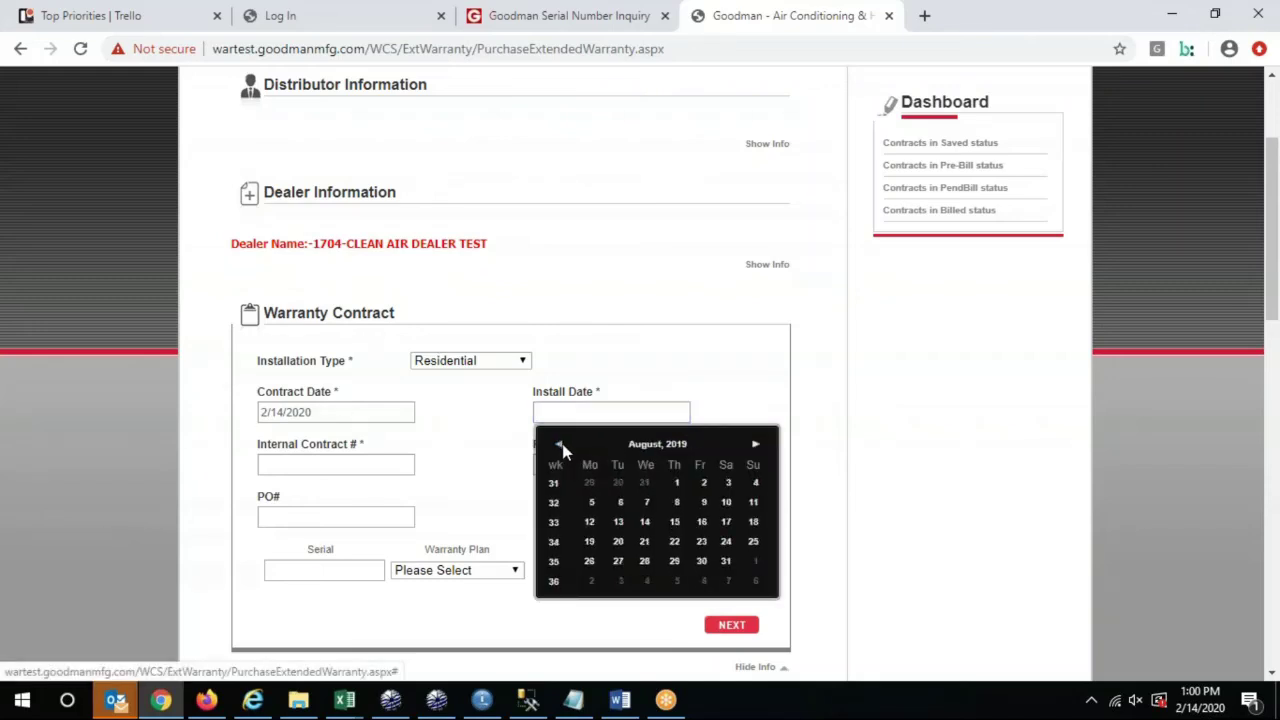
{"action": "left_click", "coordinate": [644, 541]}
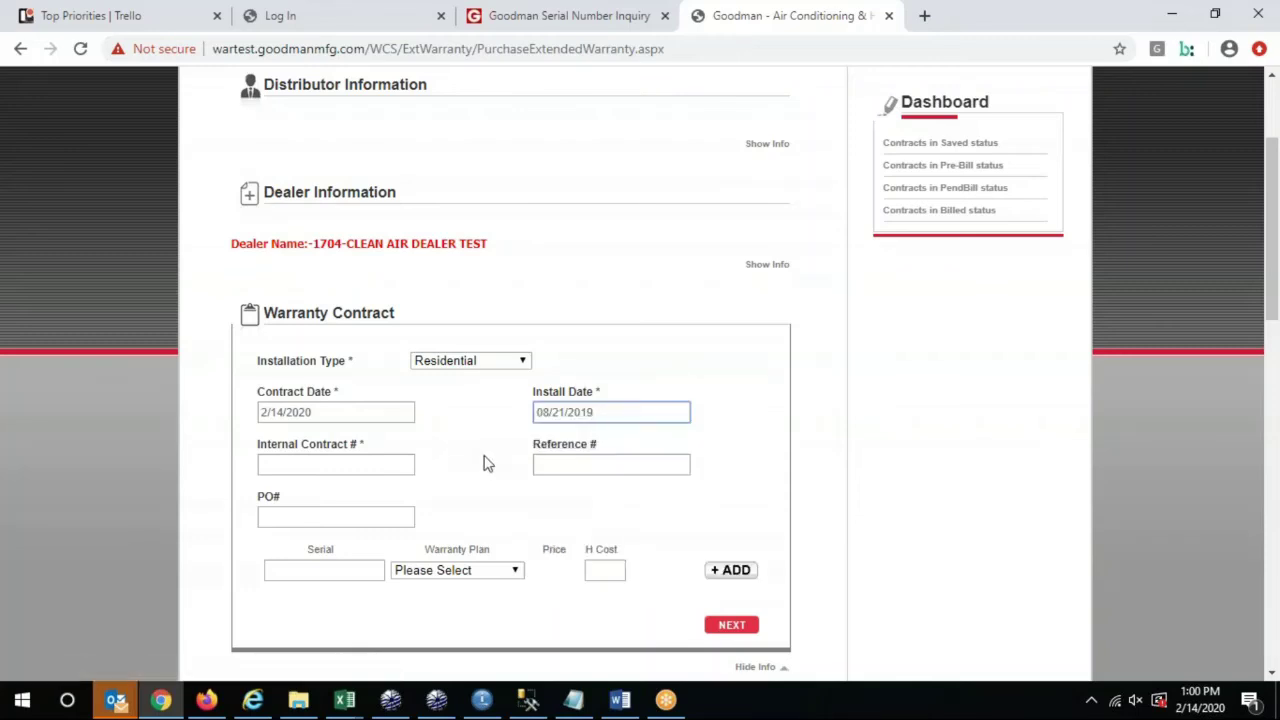
Enter test-contract01 as the internal contract number
{"action": "left_click", "coordinate": [302, 466]}
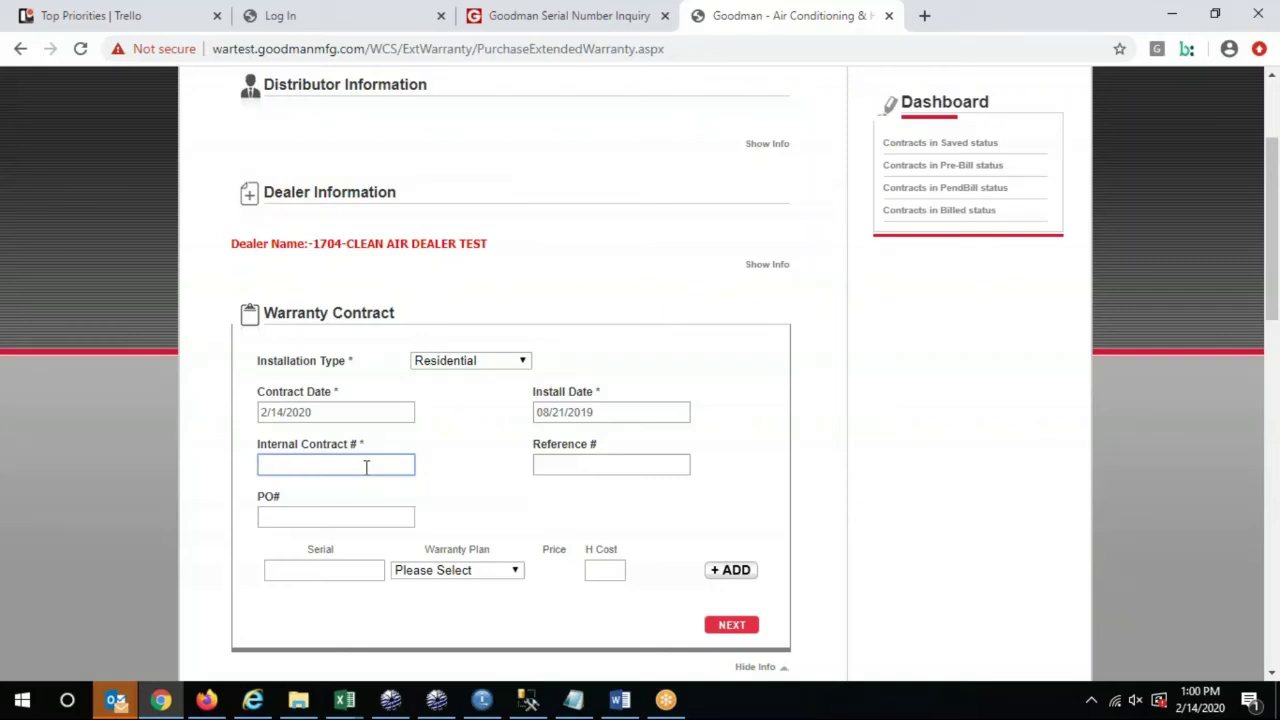
{"action": "type", "text": "test-contract00"}
{"action": "key", "text": "BackSpace"}
{"action": "type", "text": "01"}
{"action": "key", "text": "BackSpace"}
{"action": "key", "text": "BackSpace"}
{"action": "key", "text": "BackSpace"}
{"action": "type", "text": "01"}
{"action": "key", "text": "Tab"}
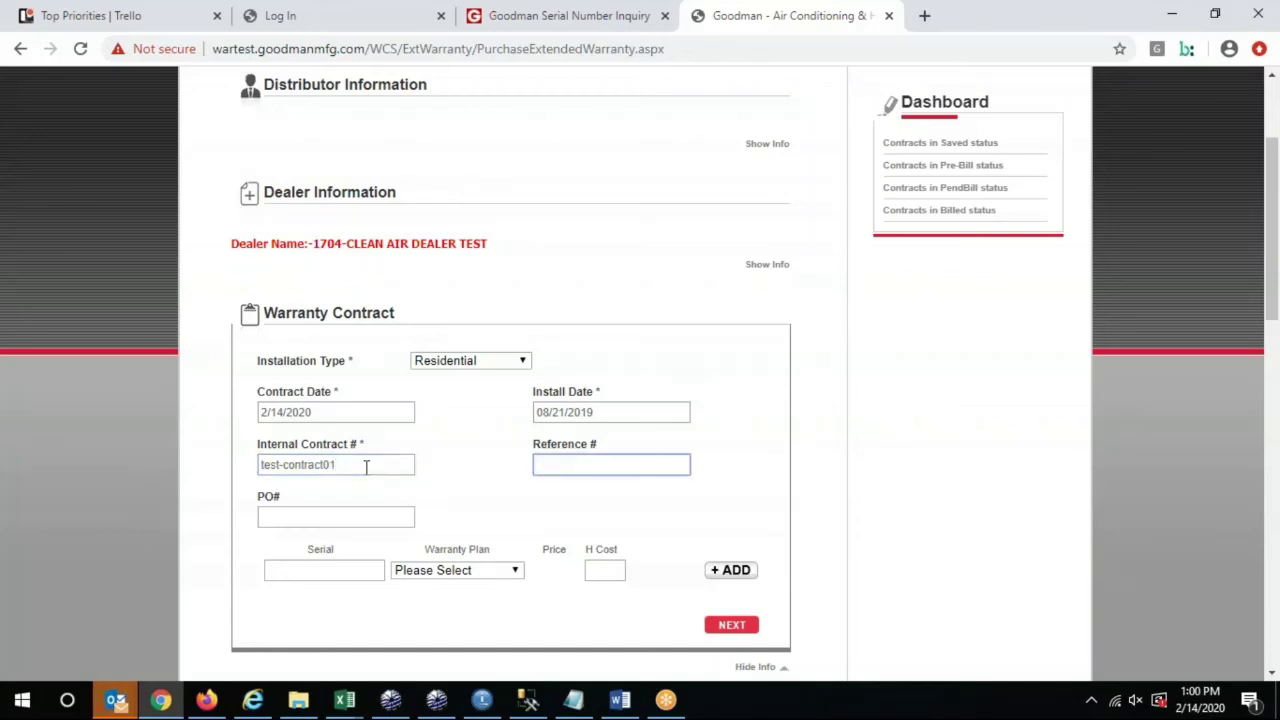
Enter the purchase order number for the warranty contract
{"action": "left_click", "coordinate": [321, 522]}
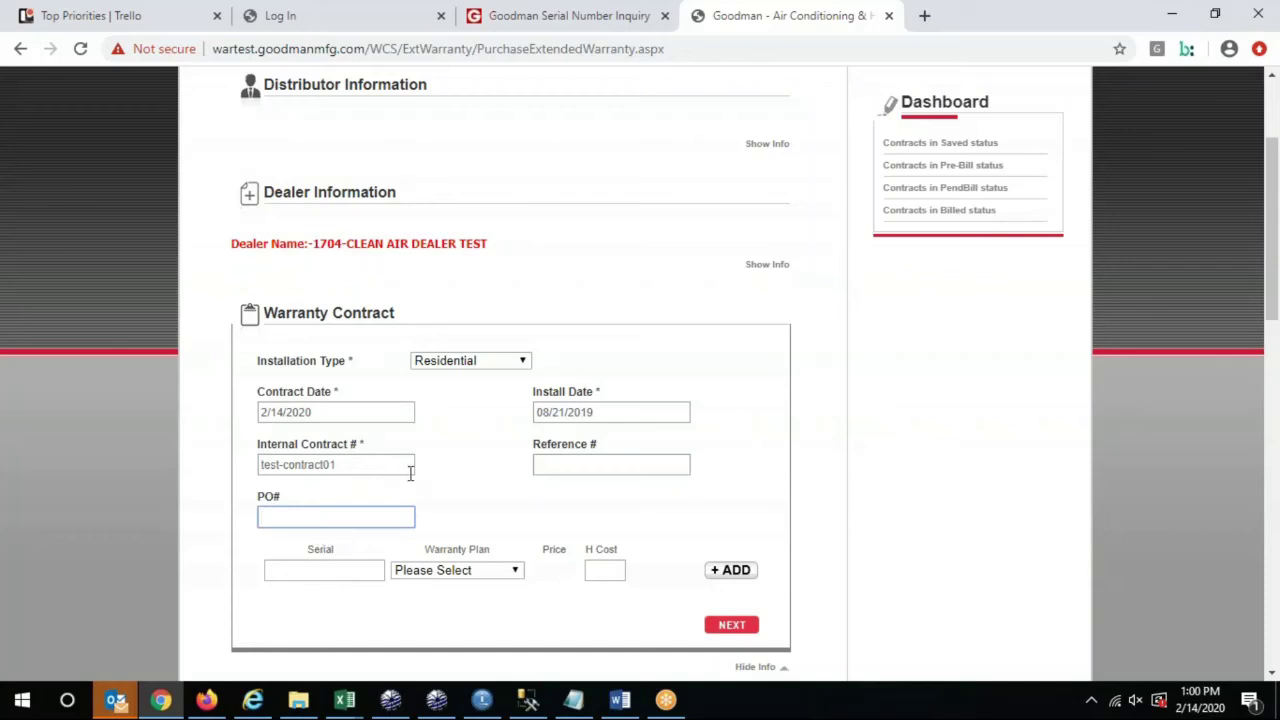
{"action": "scroll", "coordinate": [320, 514], "scroll_direction": "down", "scroll_amount": 2}
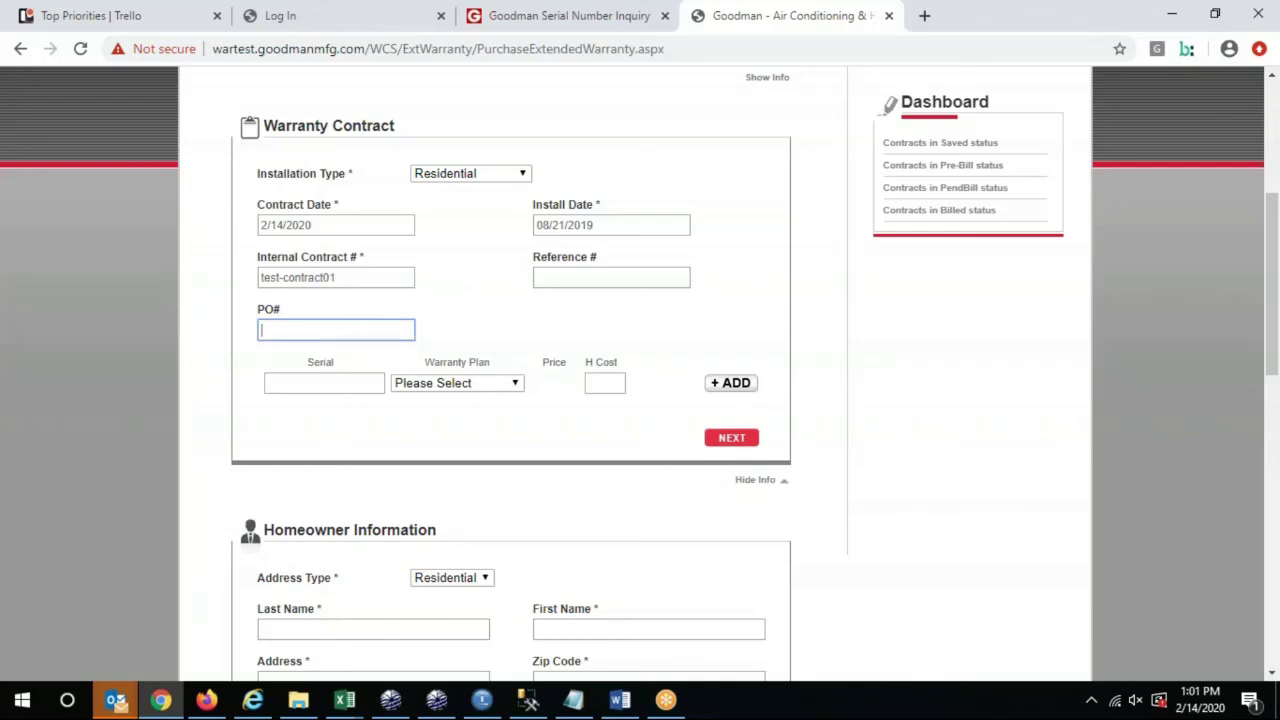
{"action": "scroll", "coordinate": [338, 320], "scroll_direction": "down", "scroll_amount": 1}
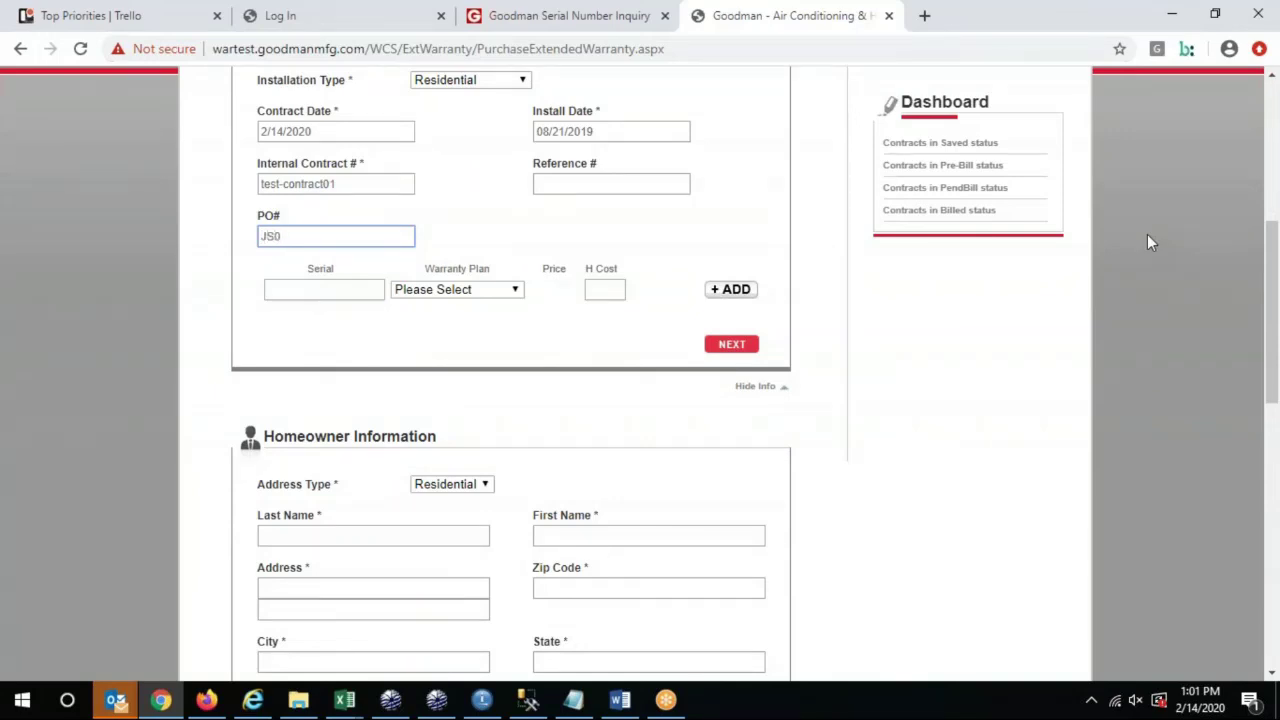
{"action": "key", "text": "Tab"}
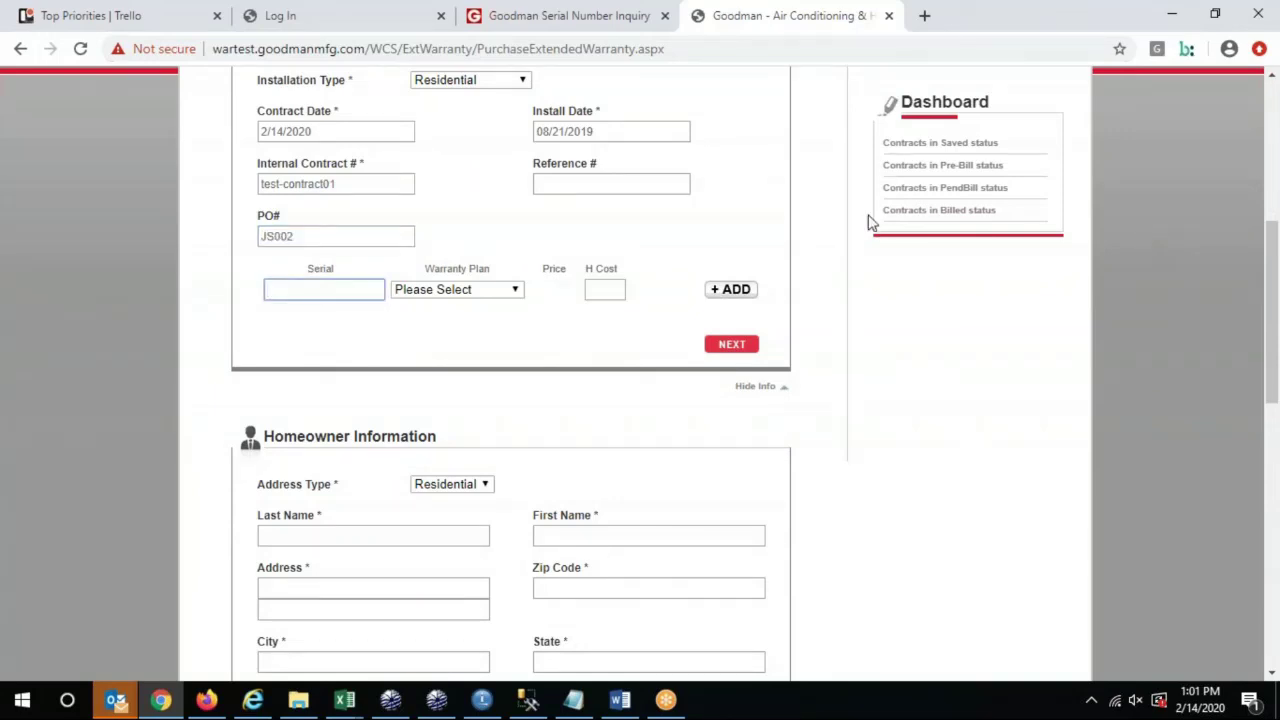
{"action": "left_click", "coordinate": [311, 230]}
{"action": "type", "text": "-1"}
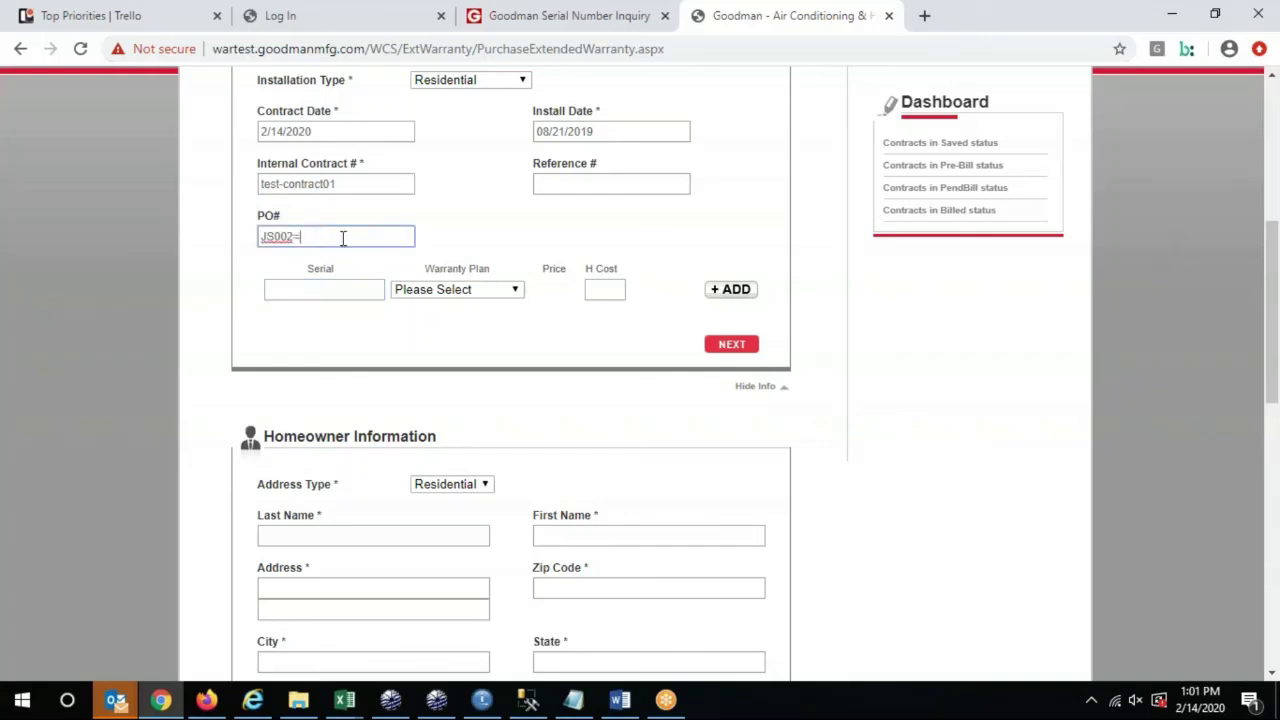
{"action": "key", "text": "BackSpace"}
{"action": "key", "text": "BackSpace"}
{"action": "left_click", "coordinate": [343, 289]}
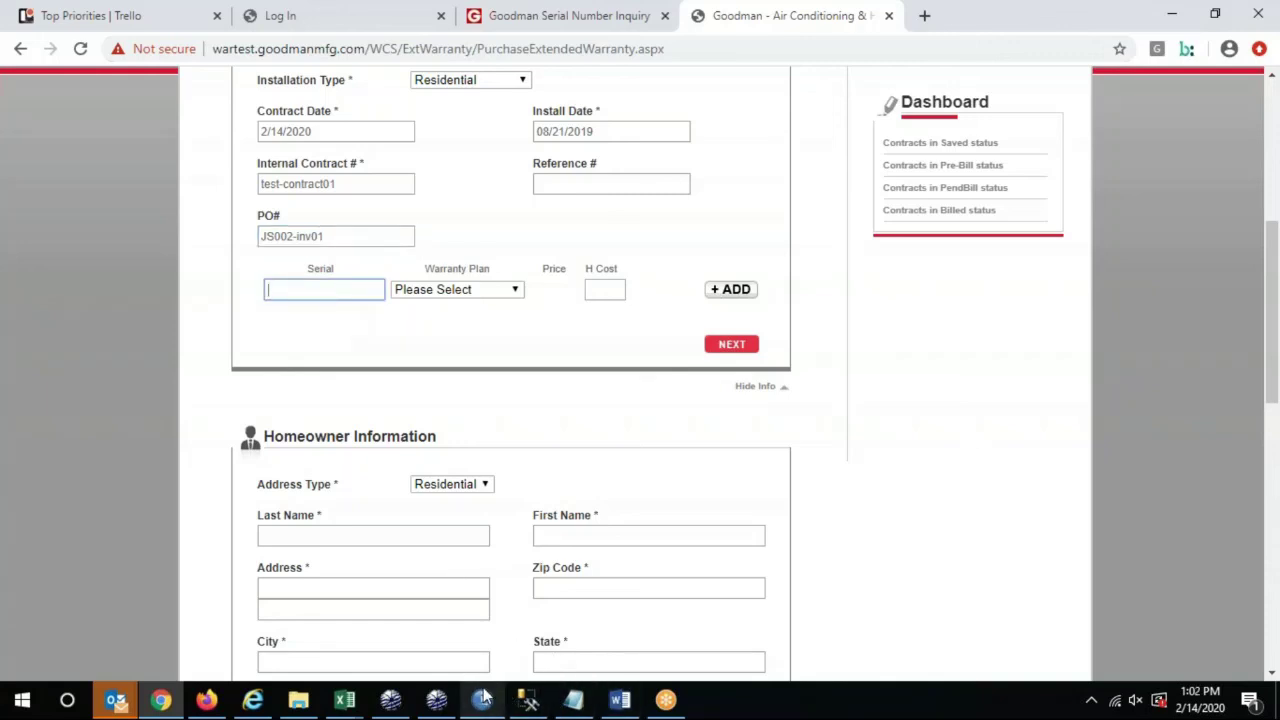
{"action": "left_click", "coordinate": [573, 699]}
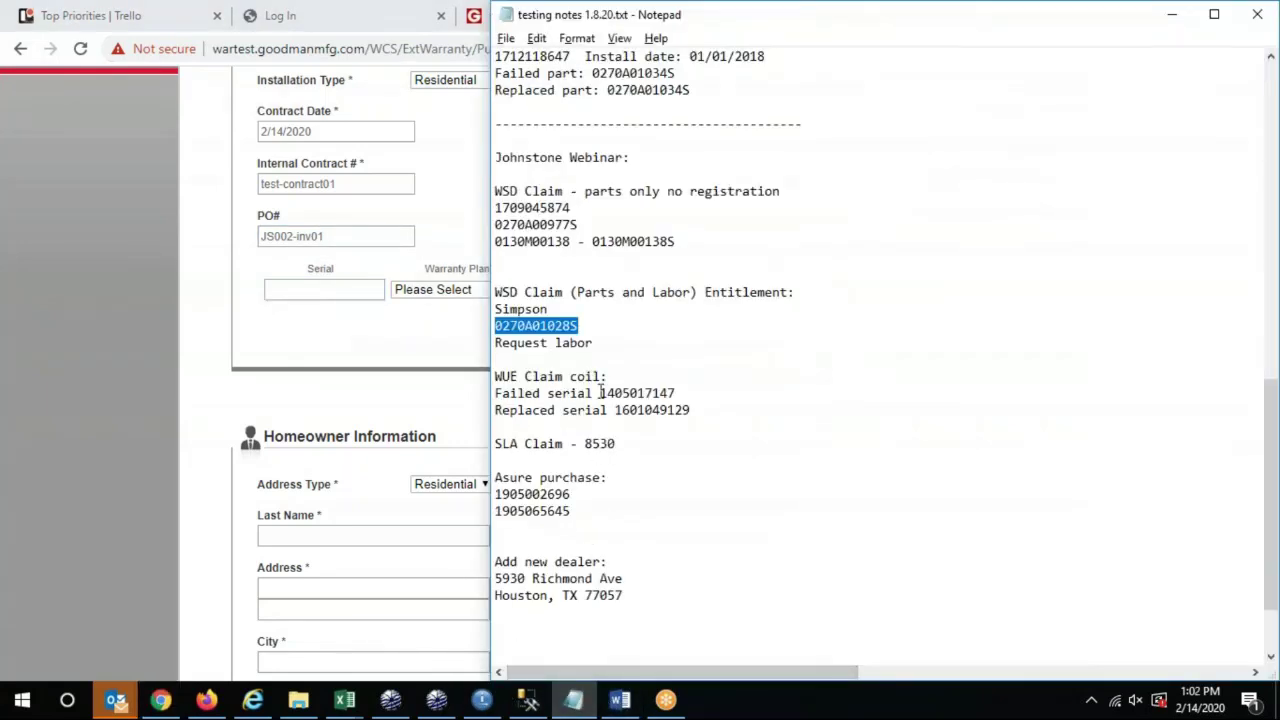
{"action": "double_click", "coordinate": [532, 494]}
{"action": "key", "text": "ctrl+c"}
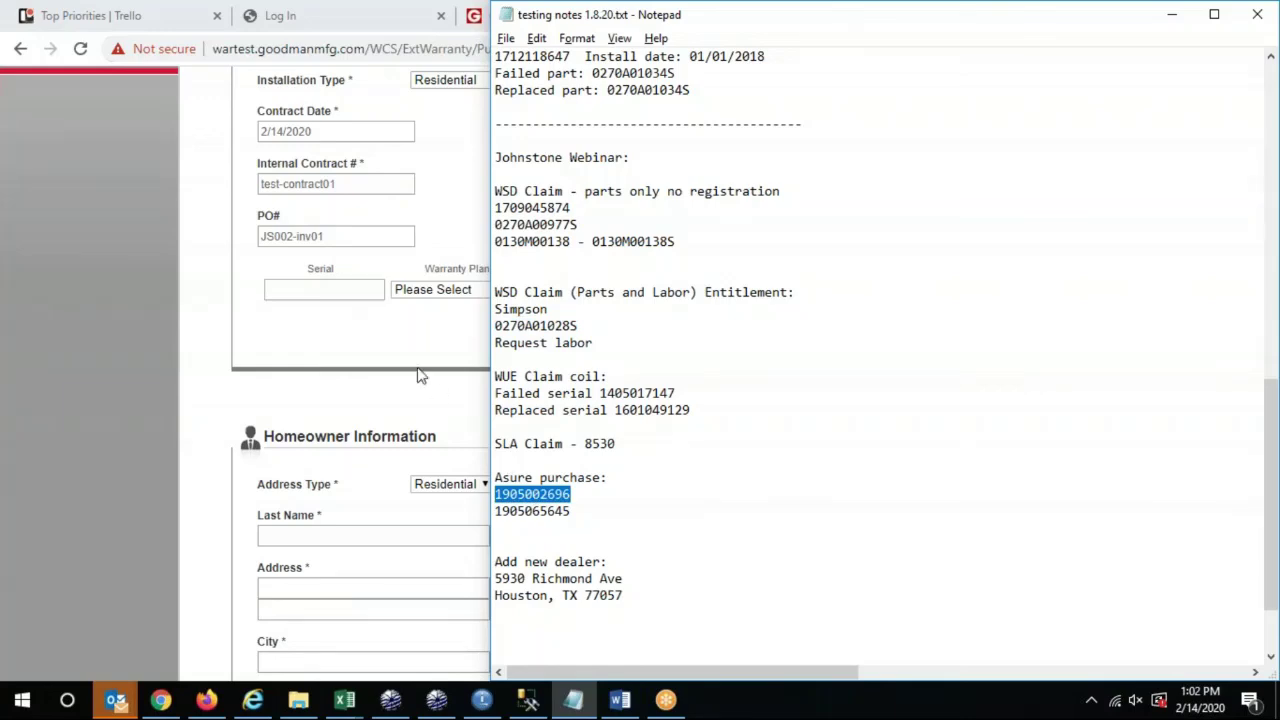
{"action": "left_click", "coordinate": [331, 289]}
{"action": "key", "text": "ctrl+v"}
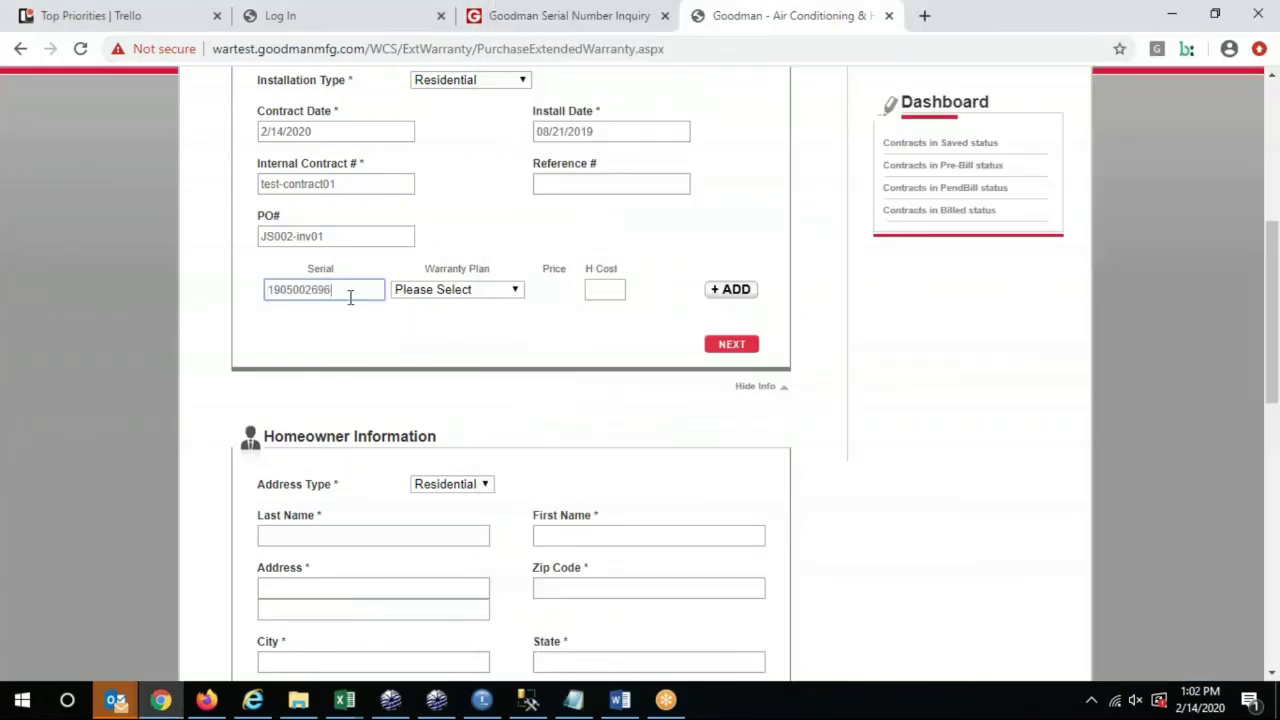
{"action": "key", "text": "Tab"}
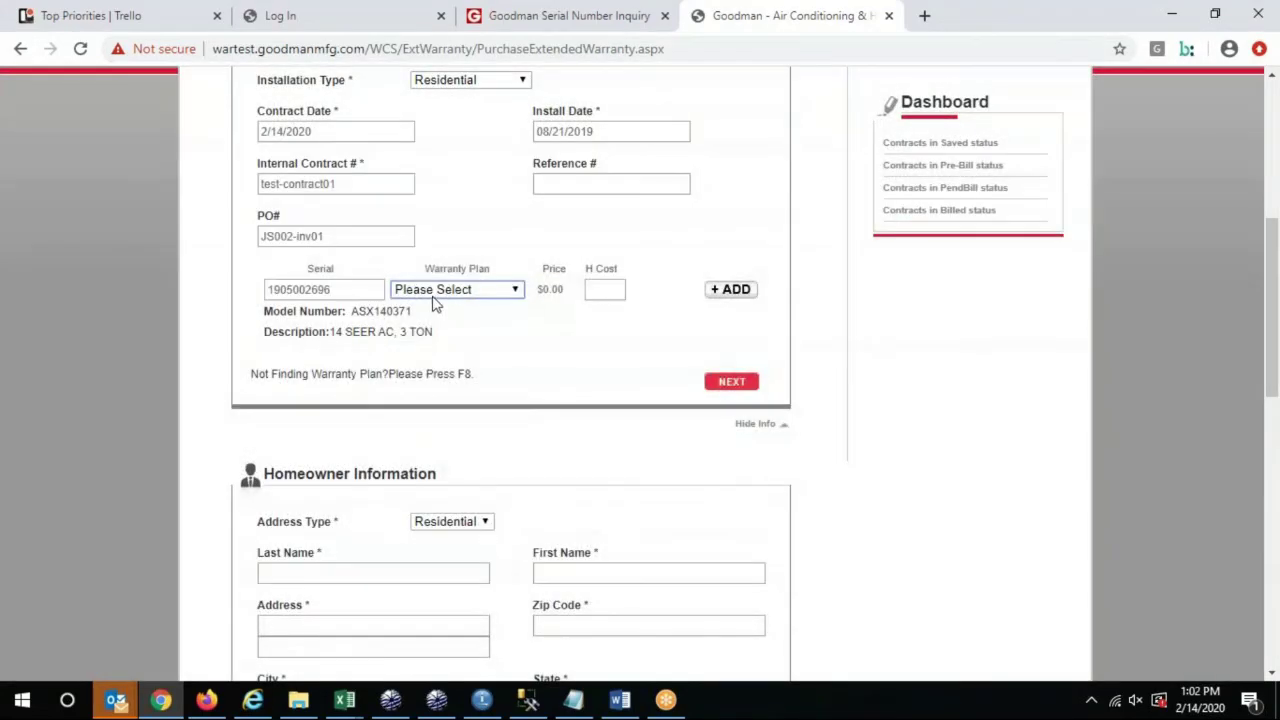
Choose the EWAC10L-NT 10-year labor non-transferable plan for the air conditioner, check its price and add the unit to the contract
{"action": "left_click", "coordinate": [435, 295]}
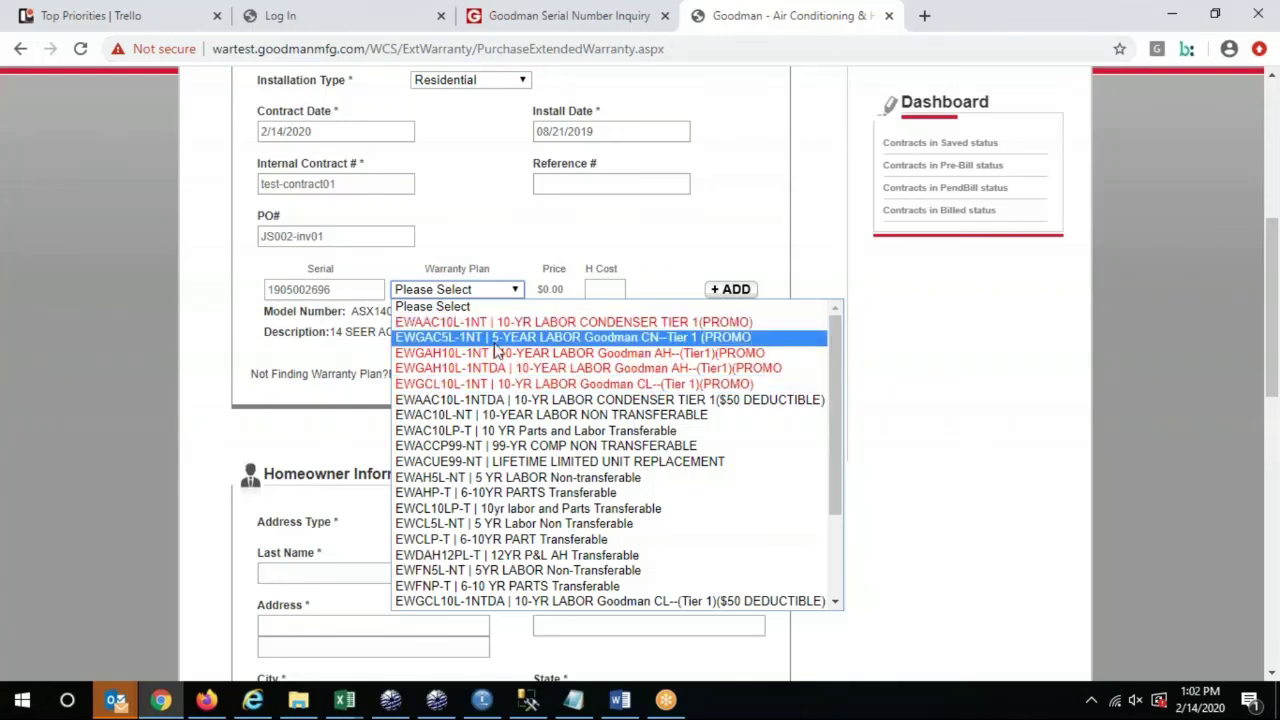
{"action": "left_click", "coordinate": [510, 418]}
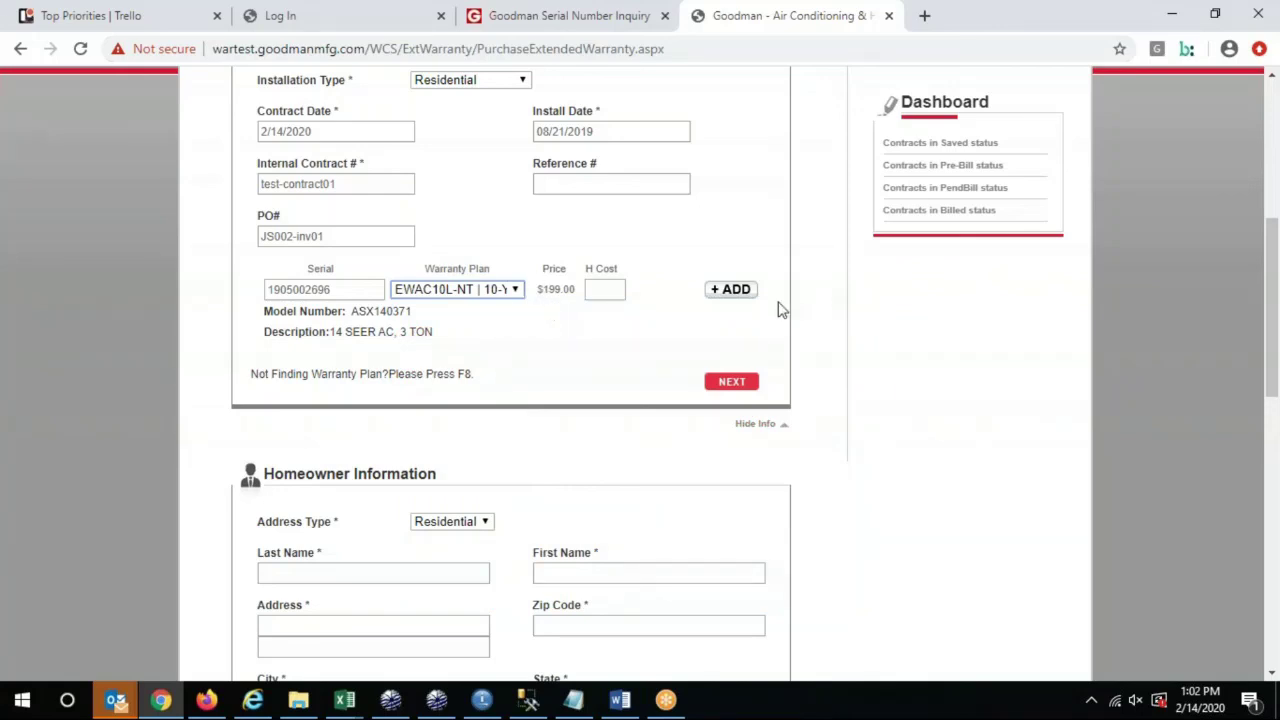
{"action": "left_click_drag", "start_coordinate": [539, 290], "coordinate": [577, 289]}
{"action": "left_click", "coordinate": [576, 305]}
{"action": "left_click", "coordinate": [578, 290]}
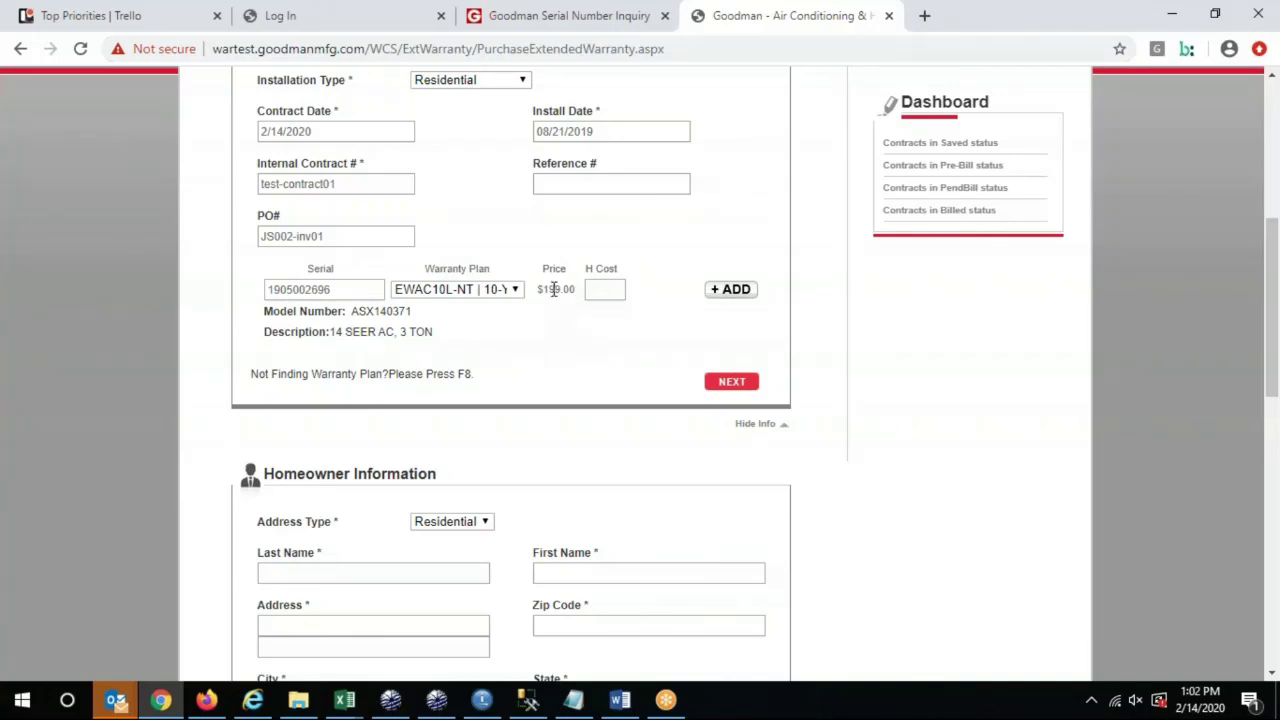
{"action": "left_click_drag", "start_coordinate": [538, 290], "coordinate": [572, 289]}
{"action": "left_click", "coordinate": [567, 287]}
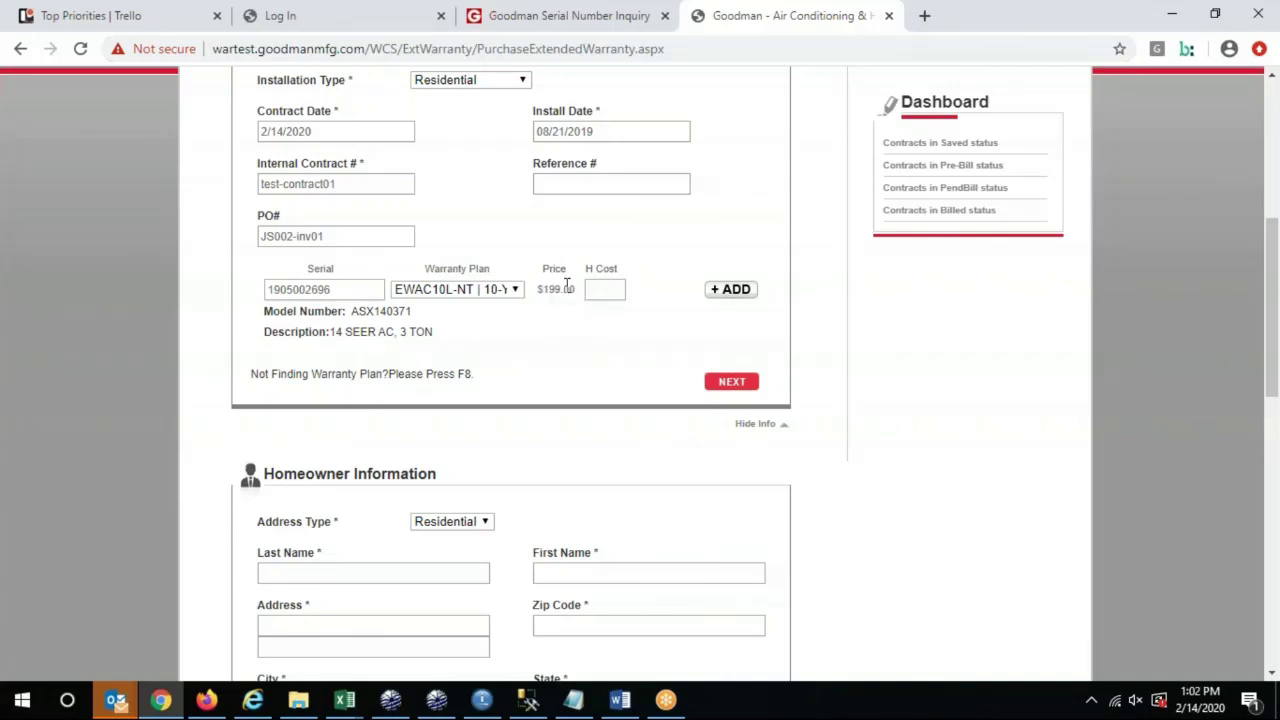
{"action": "left_click", "coordinate": [728, 292]}
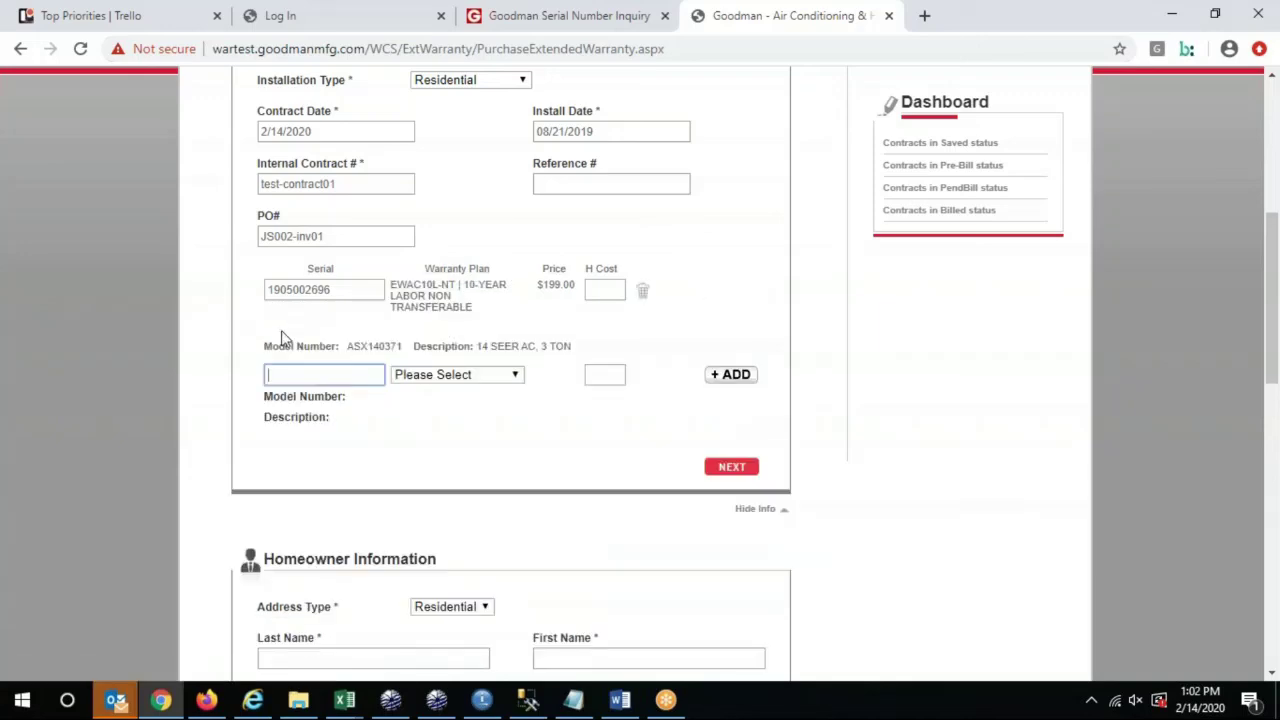
{"action": "left_click", "coordinate": [437, 700]}
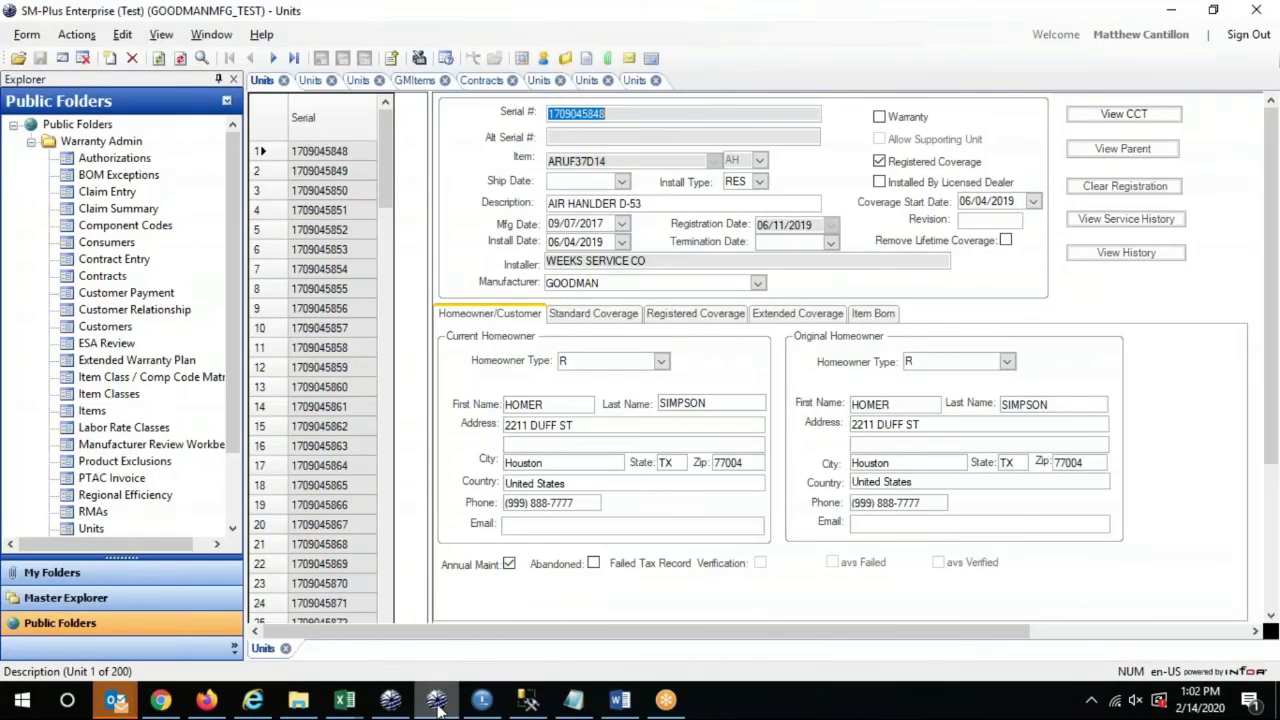
{"action": "left_click", "coordinate": [437, 700]}
{"action": "left_click", "coordinate": [573, 700]}
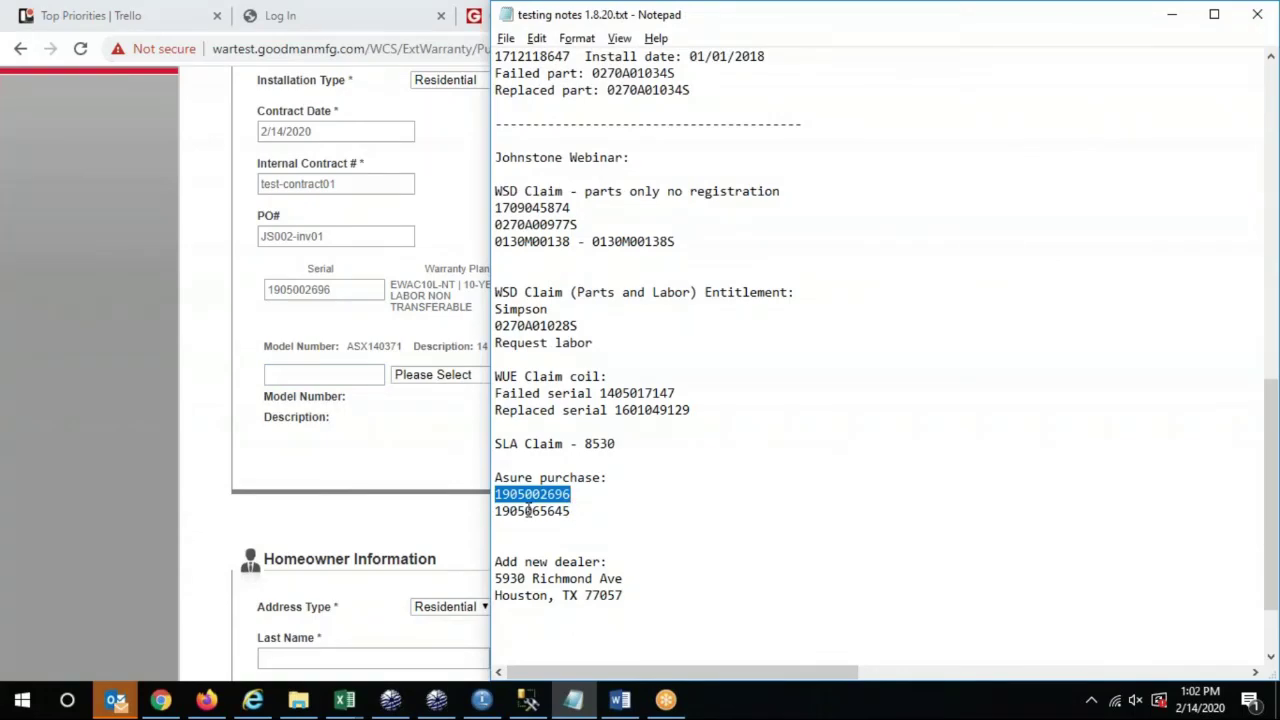
{"action": "double_click", "coordinate": [530, 511]}
{"action": "key", "text": "ctrl+c"}
{"action": "left_click", "coordinate": [341, 373]}
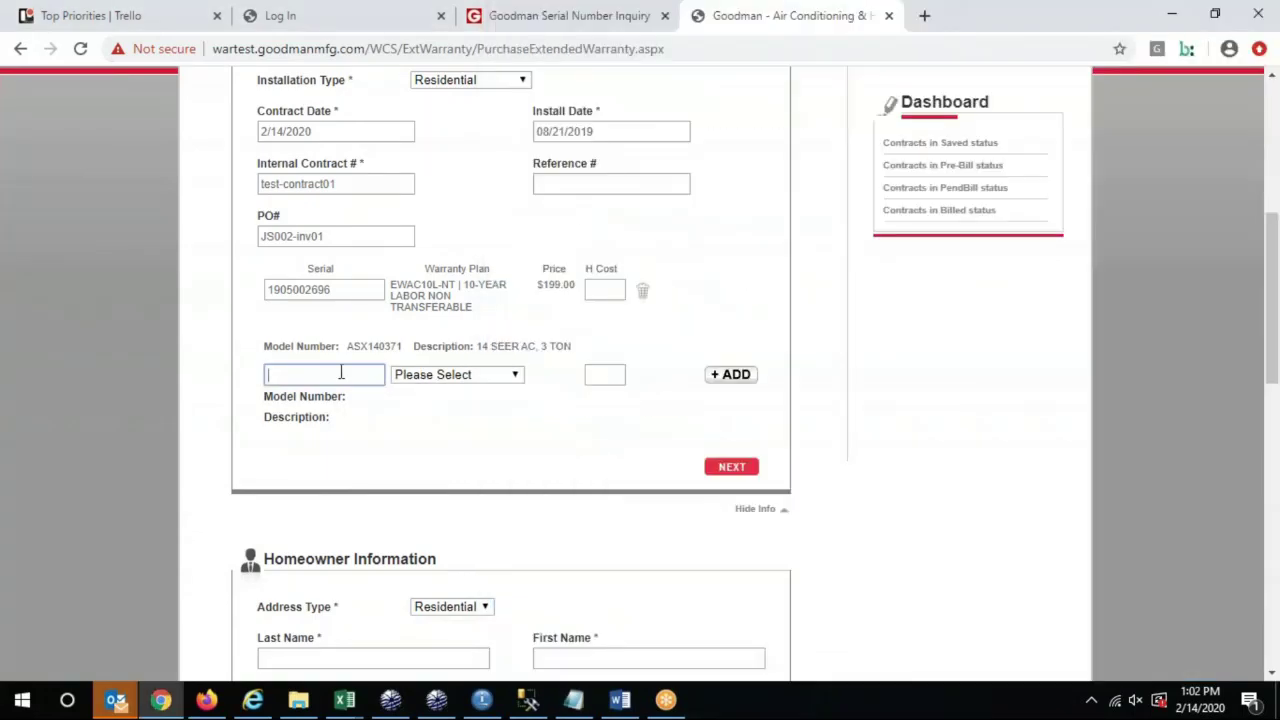
{"action": "key", "text": "ctrl+v"}
{"action": "left_click", "coordinate": [388, 376]}
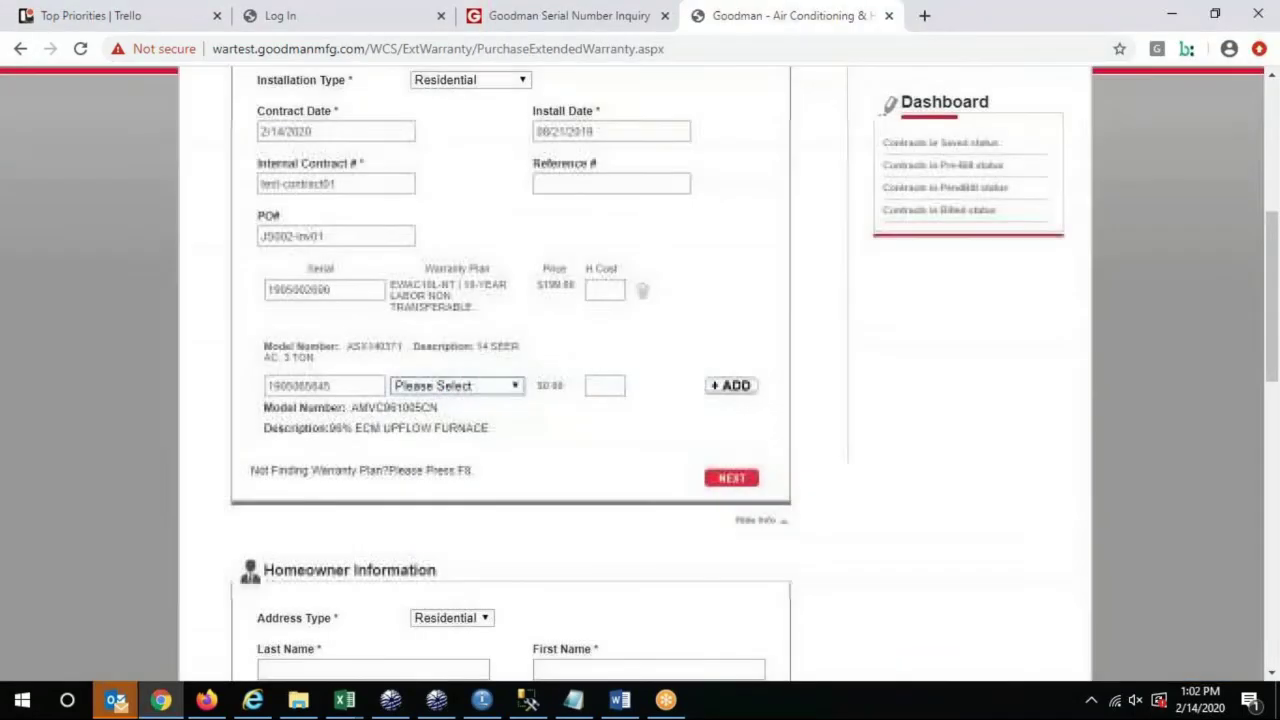
Choose the EWAFN10L-1NT 10-year labor furnace Tier 1 promo plan for the furnace
{"action": "left_click", "coordinate": [450, 386]}
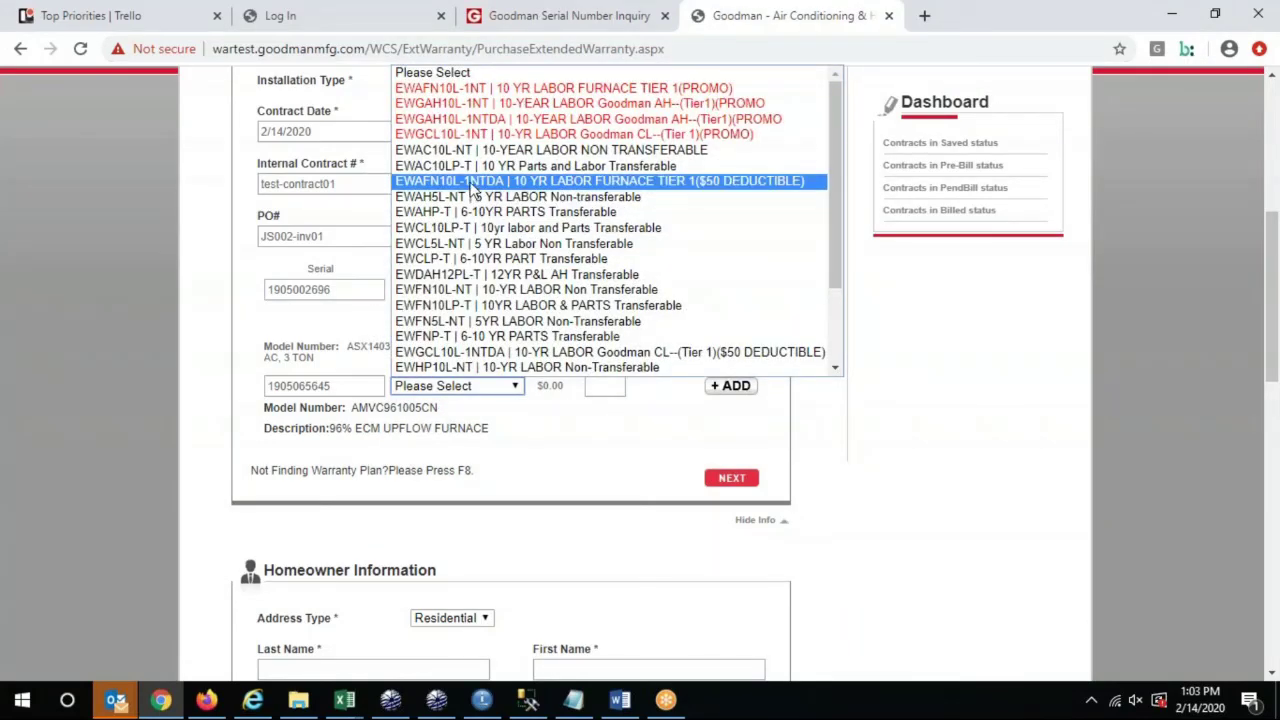
{"action": "left_click", "coordinate": [470, 90]}
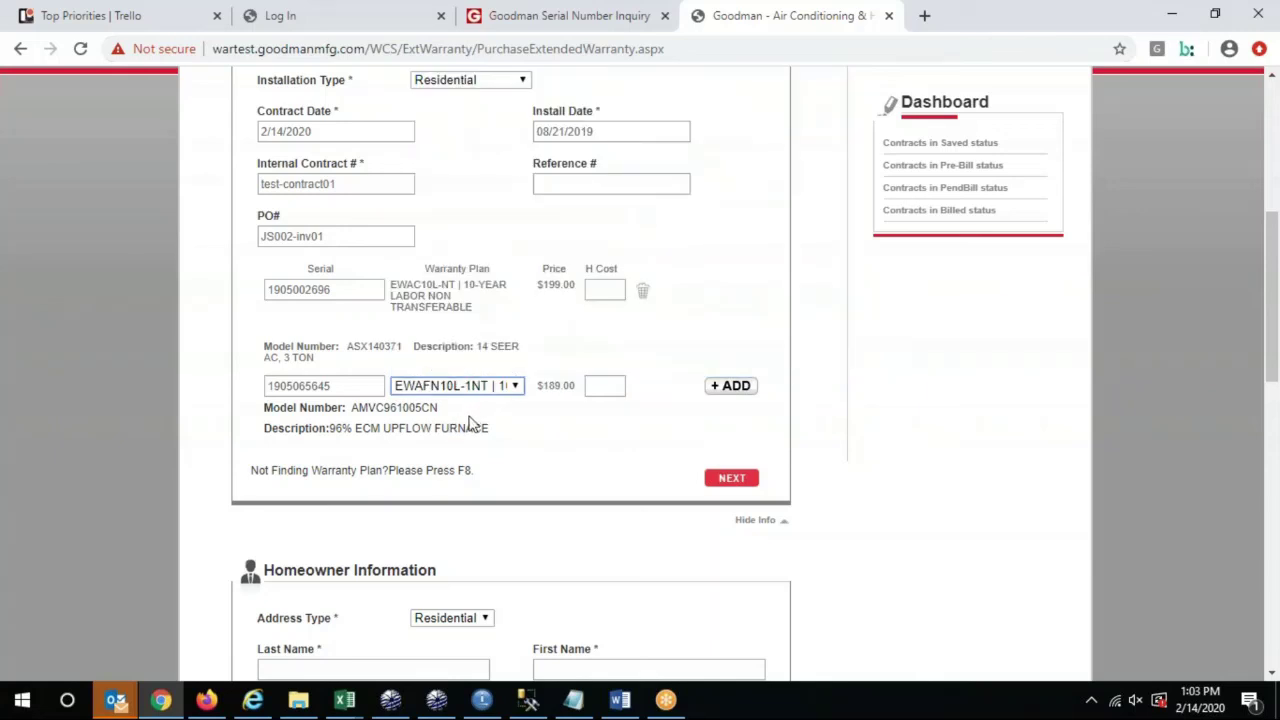